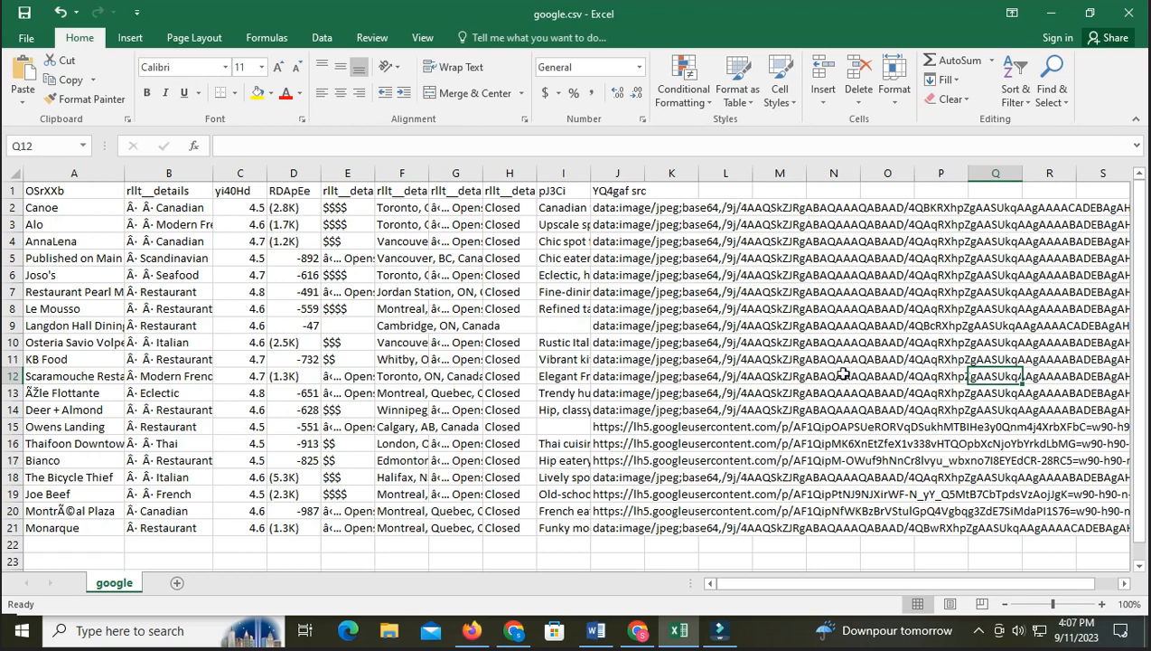
# - Switch to Word and read the client's restaurant-owner lead requirements in the project requirement document
pyautogui.click(598, 633)
pyautogui.scroll(1, 654, 500)
pyautogui.scroll(-2, 653, 500)
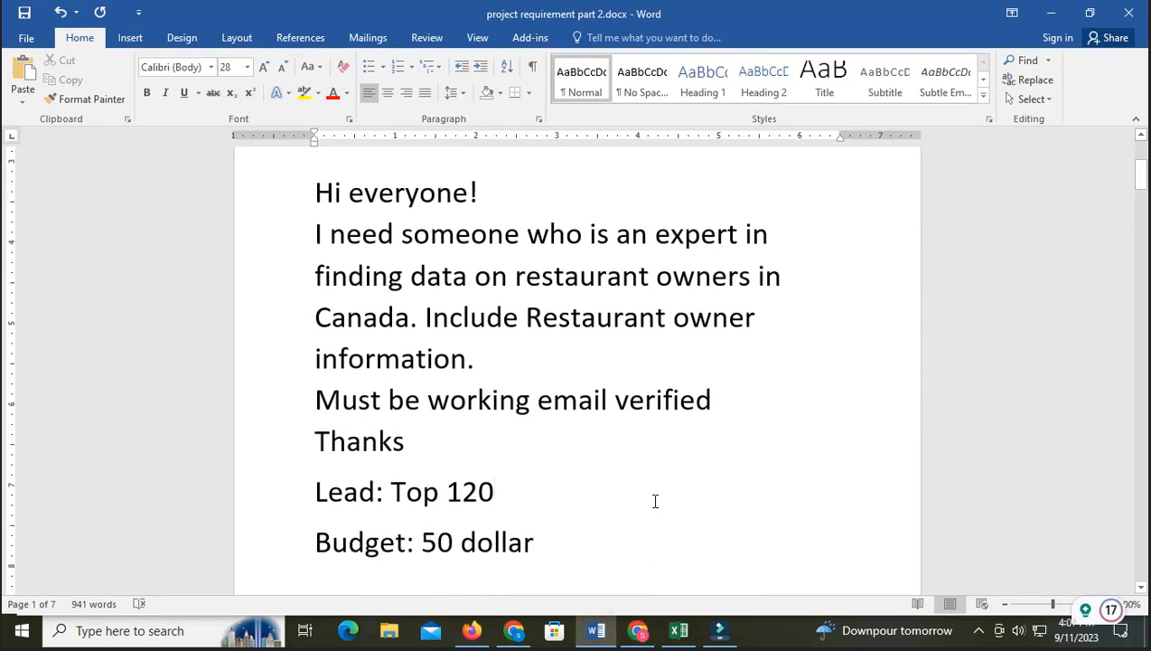
pyautogui.scroll(1, 654, 501)
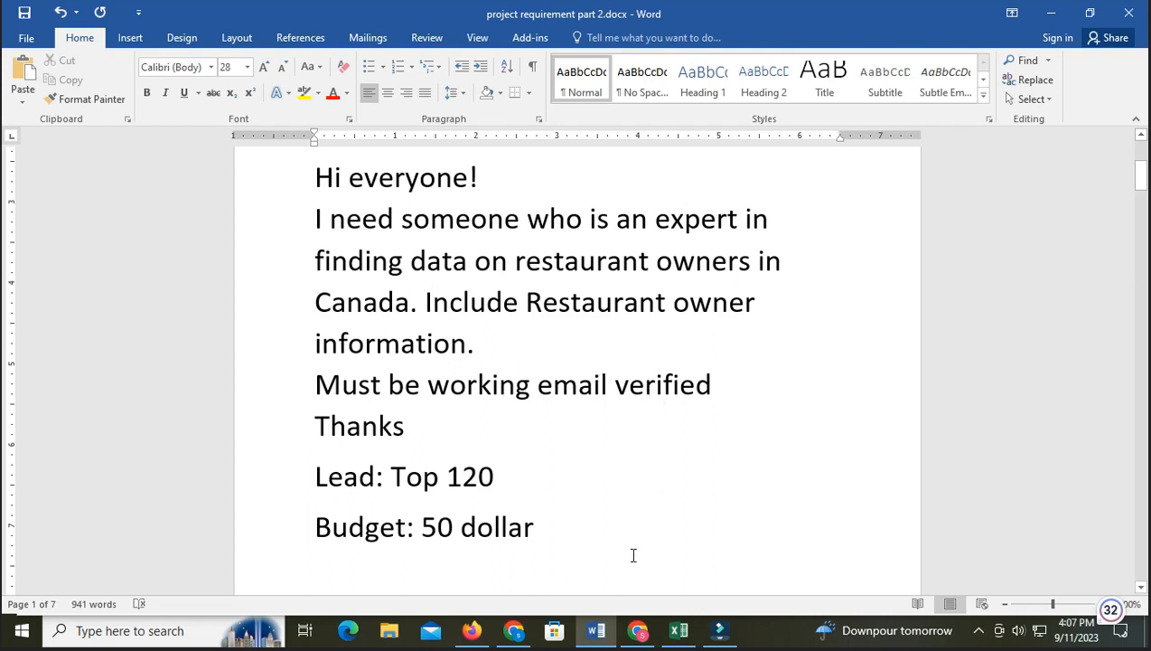
# - Switch to Chrome and examine the Google results for the top 120 restaurants in Canada, including the Places section
pyautogui.click(639, 631)
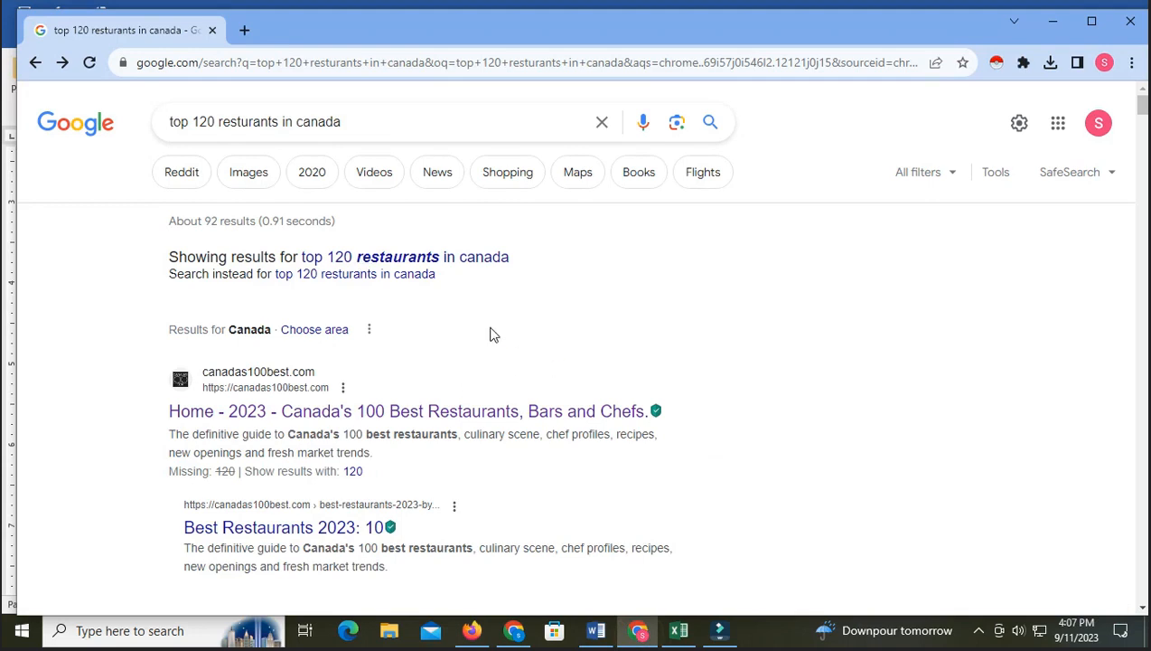
pyautogui.scroll(-2, 513, 497)
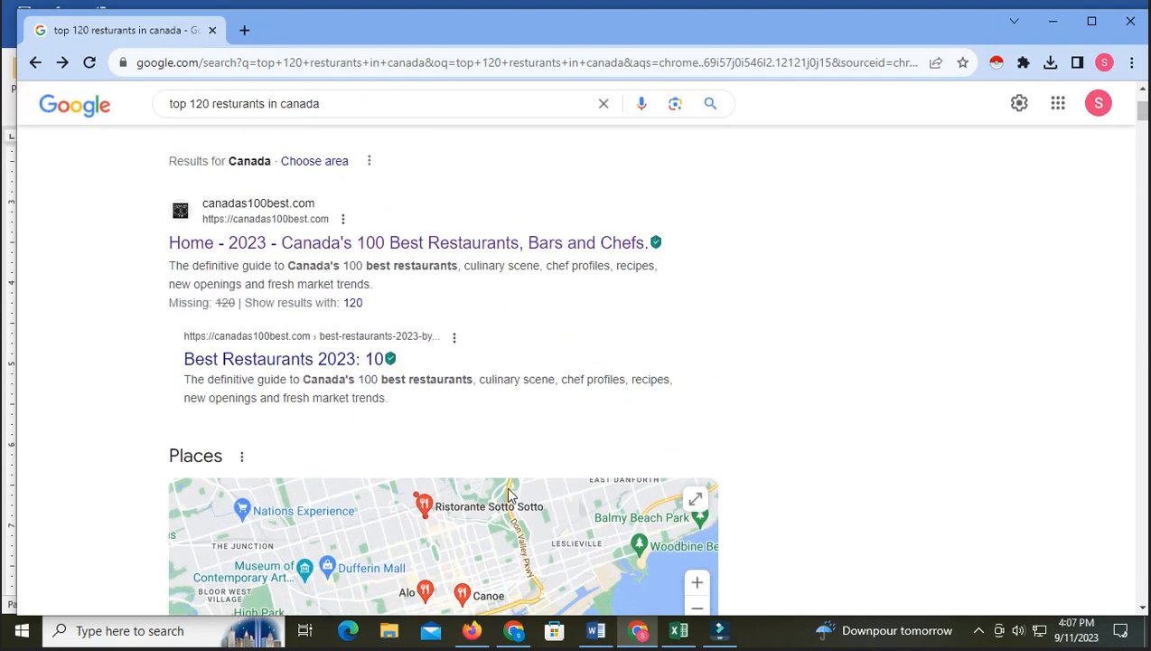
pyautogui.click(509, 495)
pyautogui.scroll(-4, 506, 493)
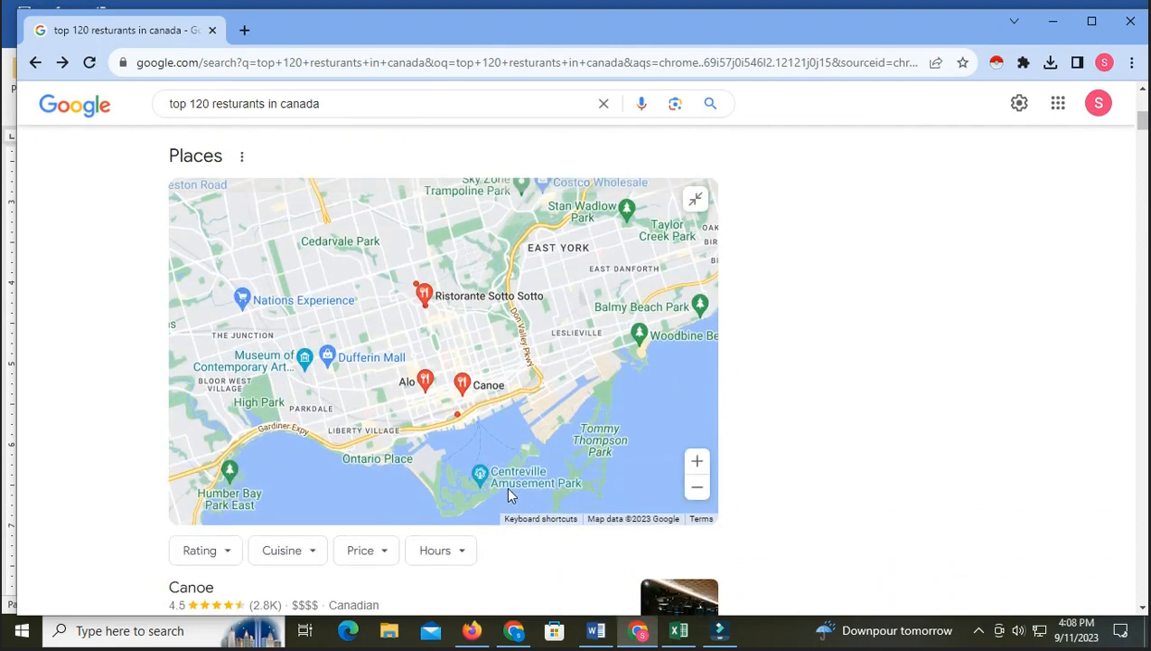
pyautogui.click(847, 391)
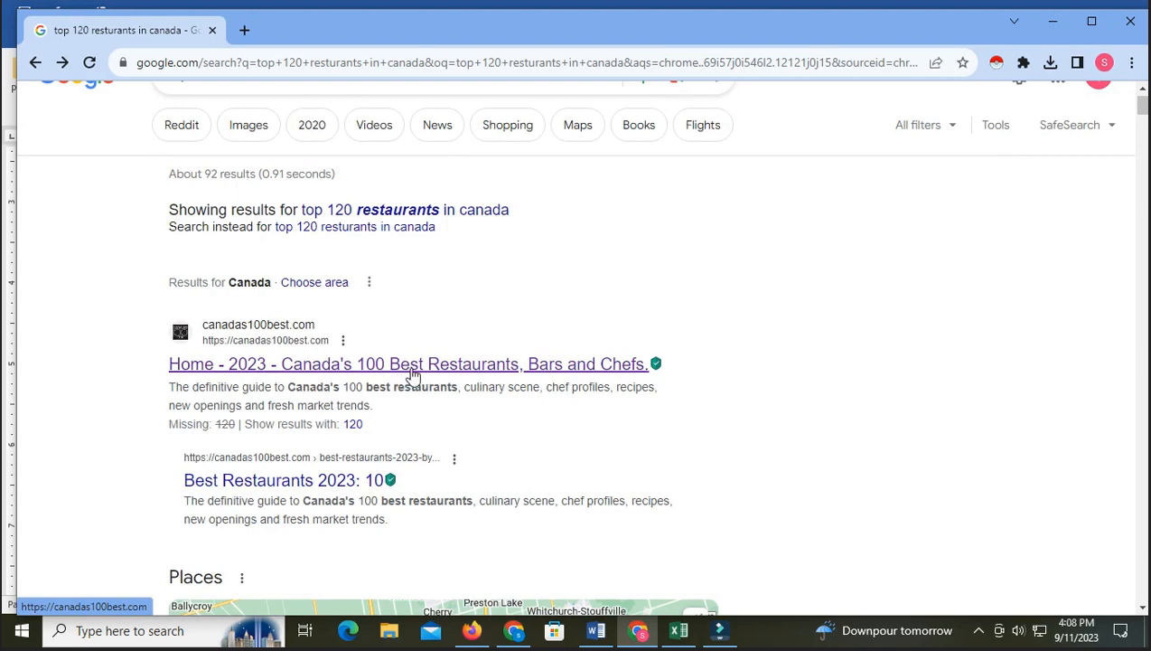
pyautogui.scroll(-1, 394, 427)
pyautogui.scroll(-15, 395, 427)
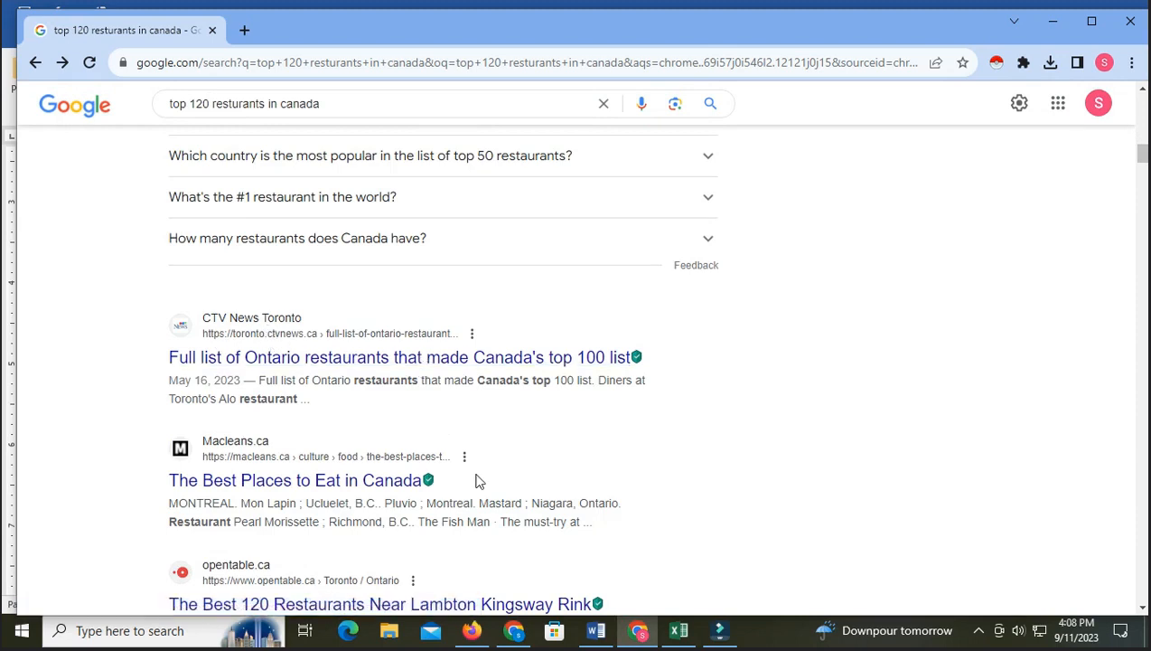
pyautogui.scroll(10, 478, 482)
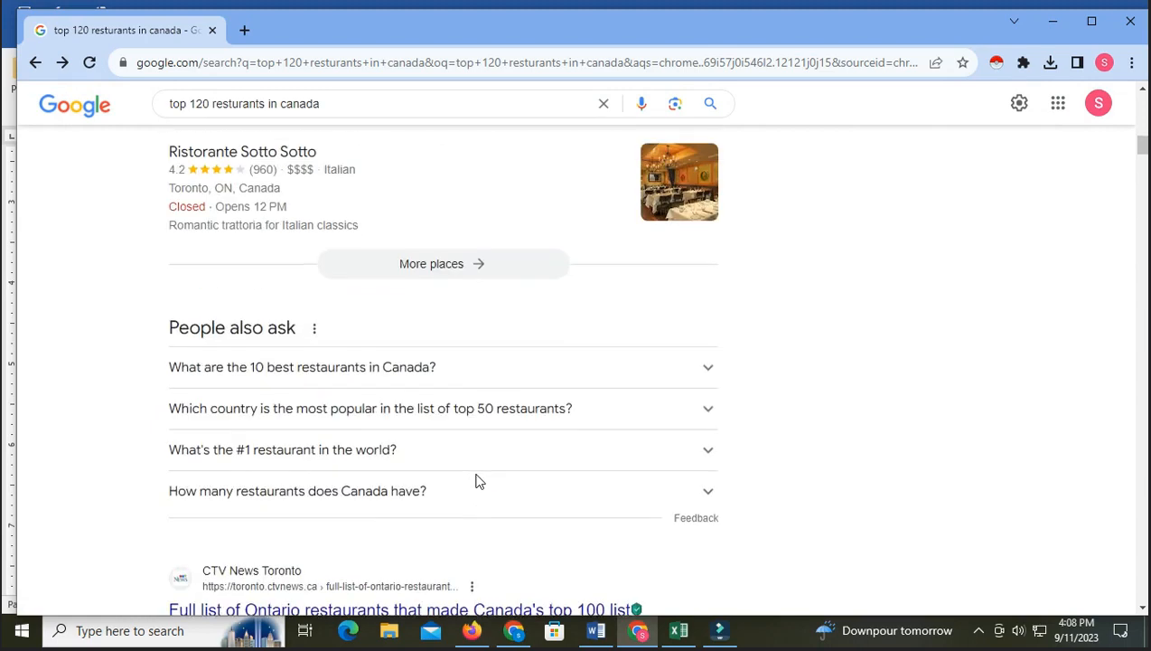
pyautogui.scroll(4, 887, 494)
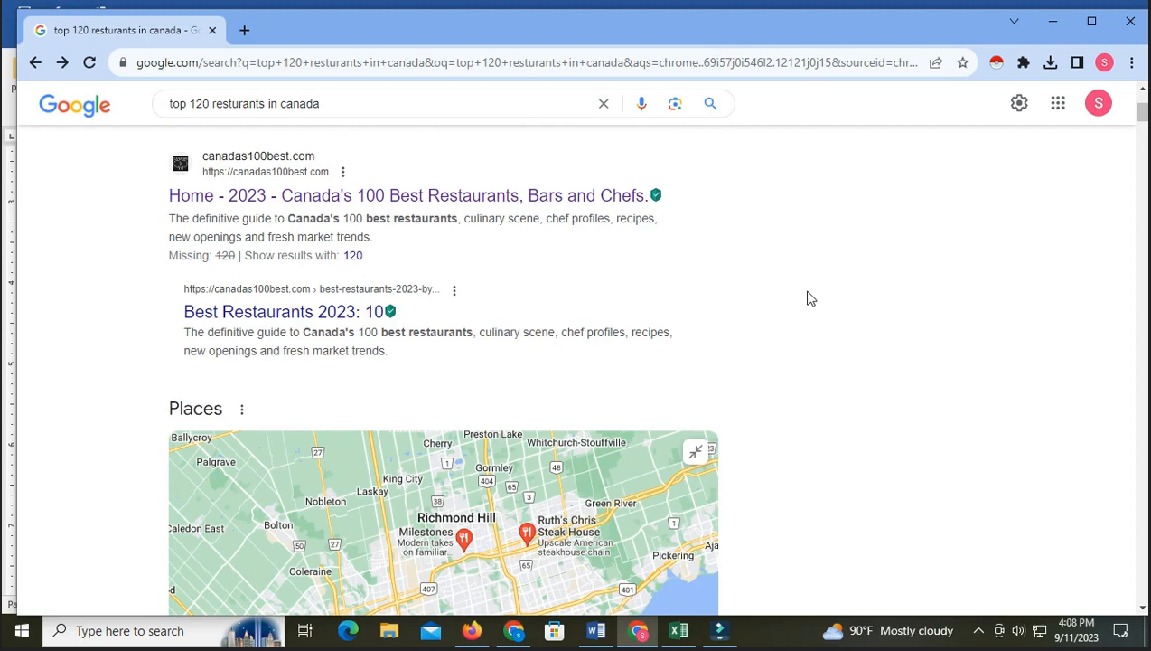
# - Filter the Places results to restaurants rated 4.5 and up
pyautogui.scroll(-2, 809, 299)
pyautogui.scroll(-5, 809, 298)
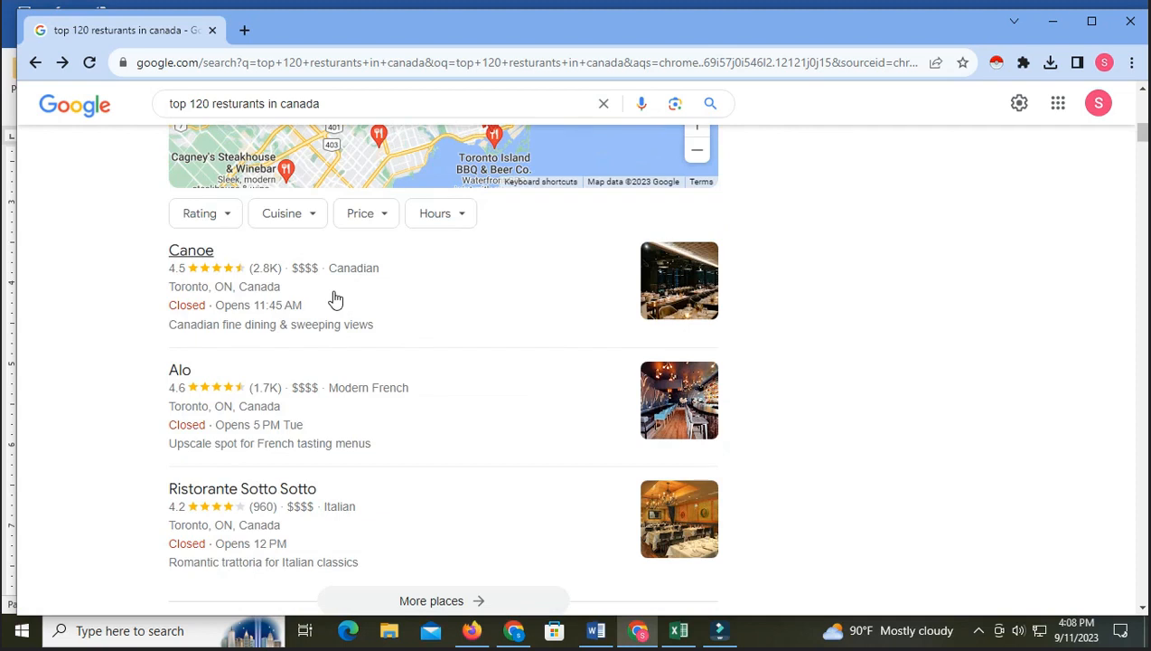
pyautogui.click(222, 224)
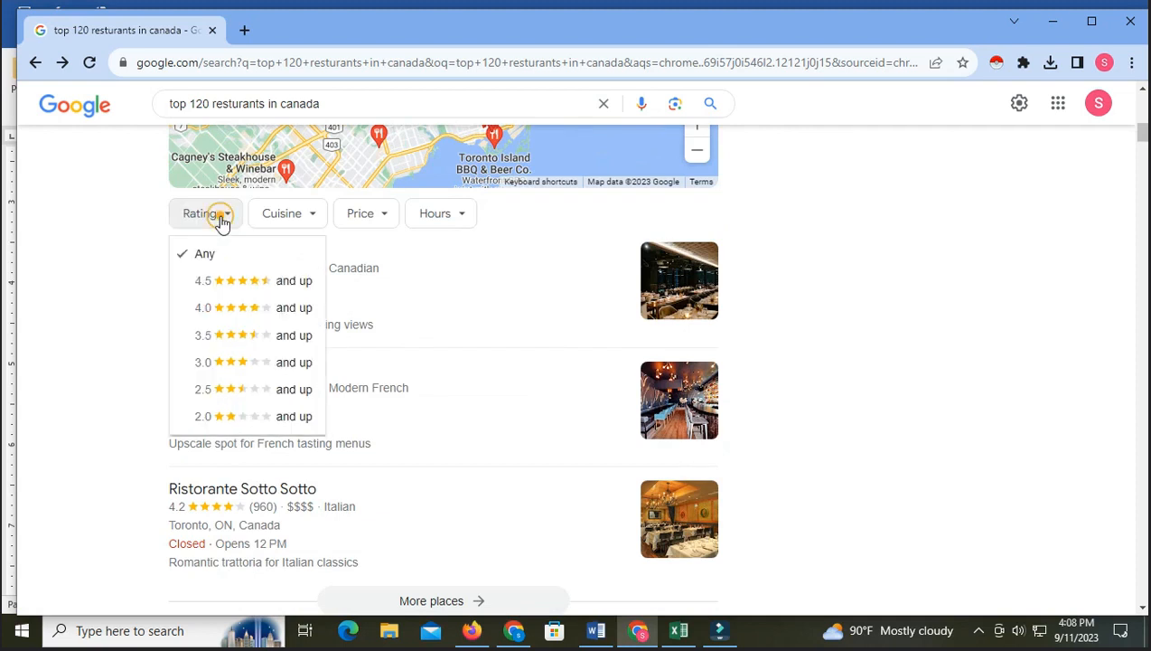
pyautogui.click(237, 287)
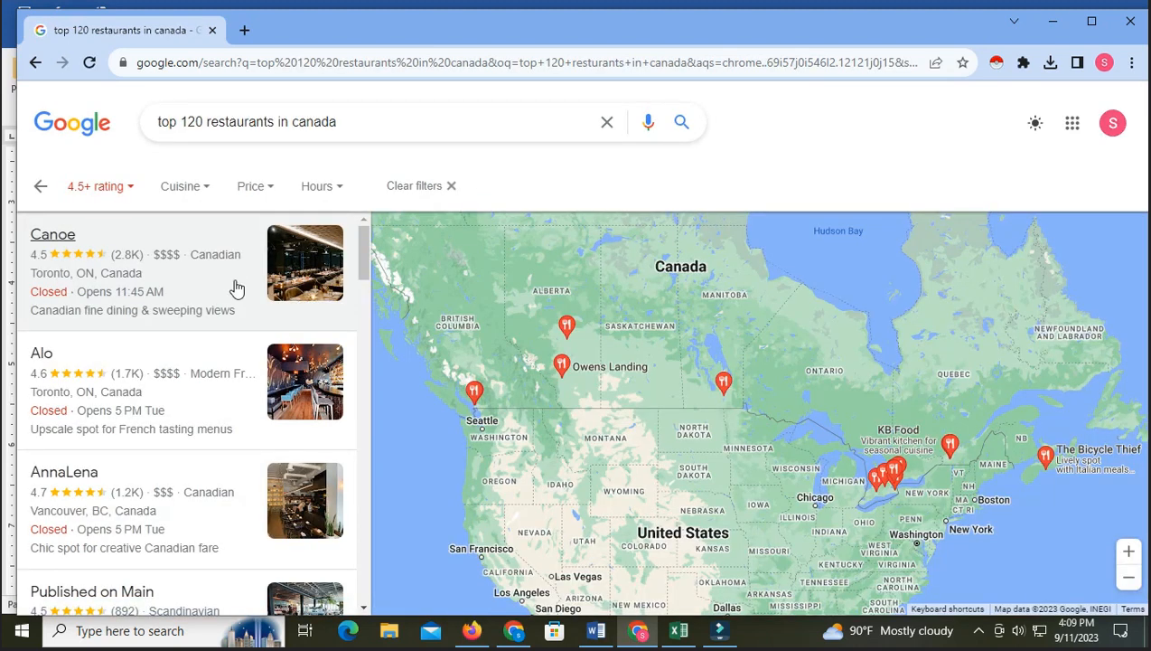
# - Look through the first page of filtered restaurants, and open and review page 2 of the list
pyautogui.moveTo(361, 246)
pyautogui.mouseDown()
pyautogui.moveTo(326, 588)
pyautogui.moveTo(363, 236)
pyautogui.mouseUp()
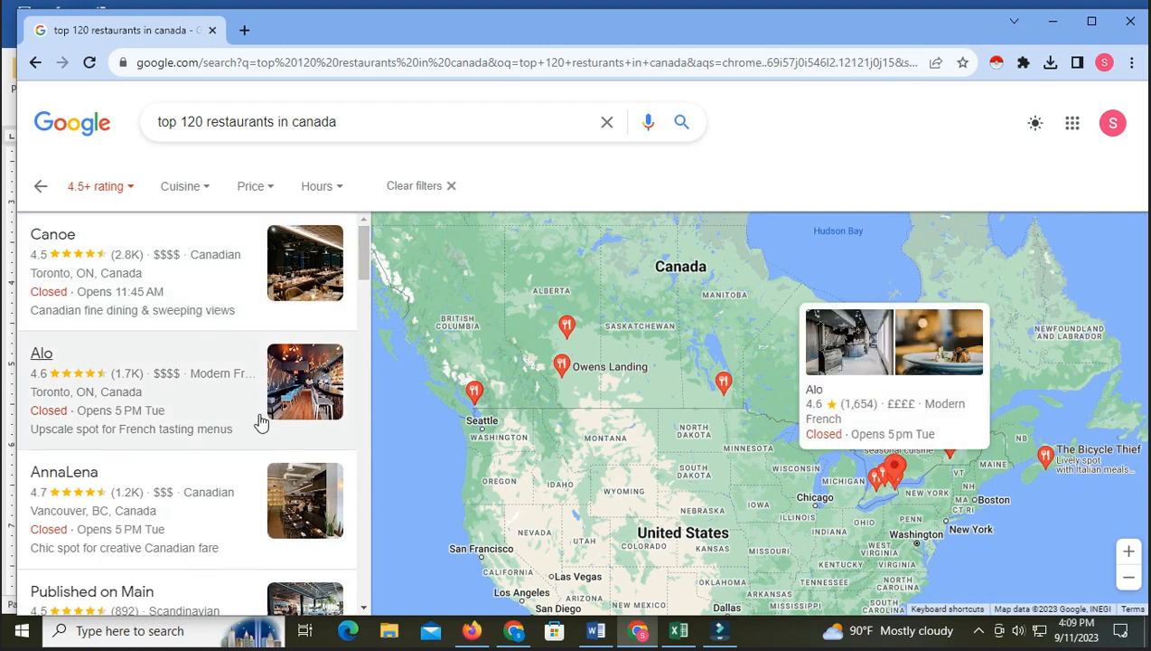
pyautogui.scroll(-20, 257, 420)
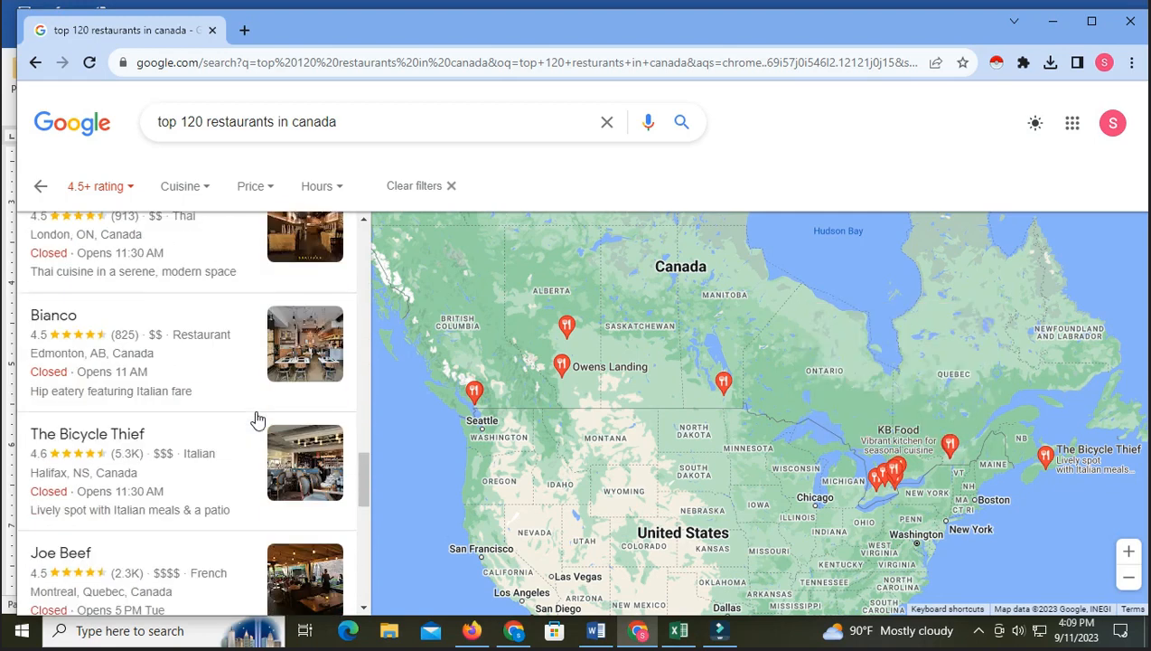
pyautogui.scroll(-10, 257, 420)
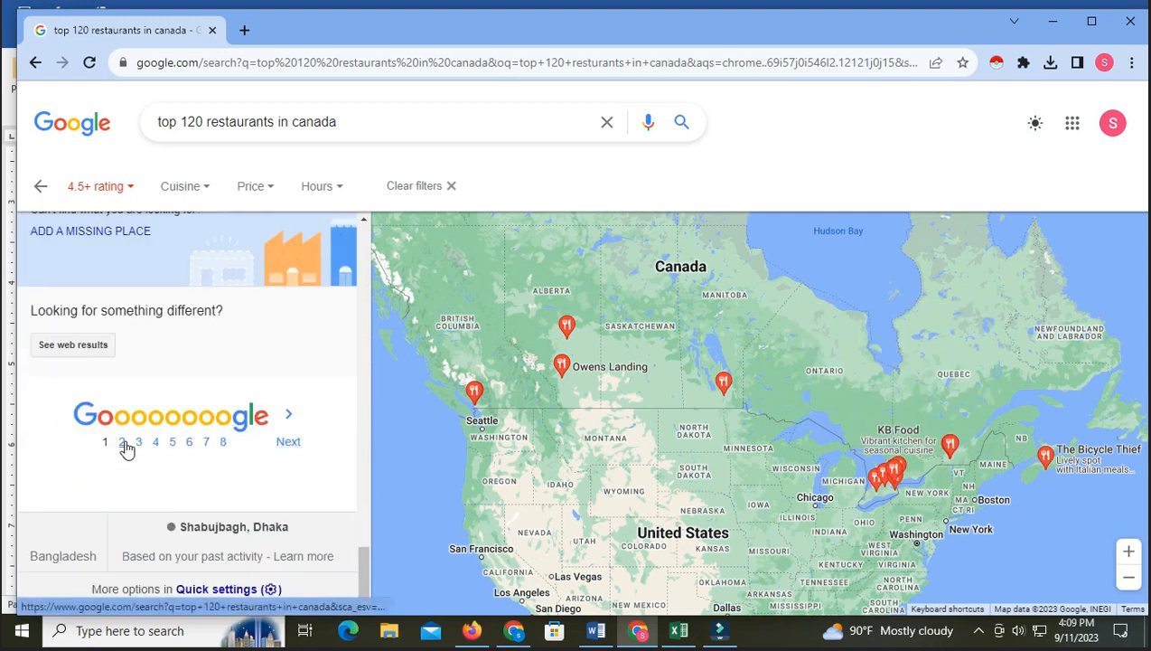
pyautogui.click(123, 442)
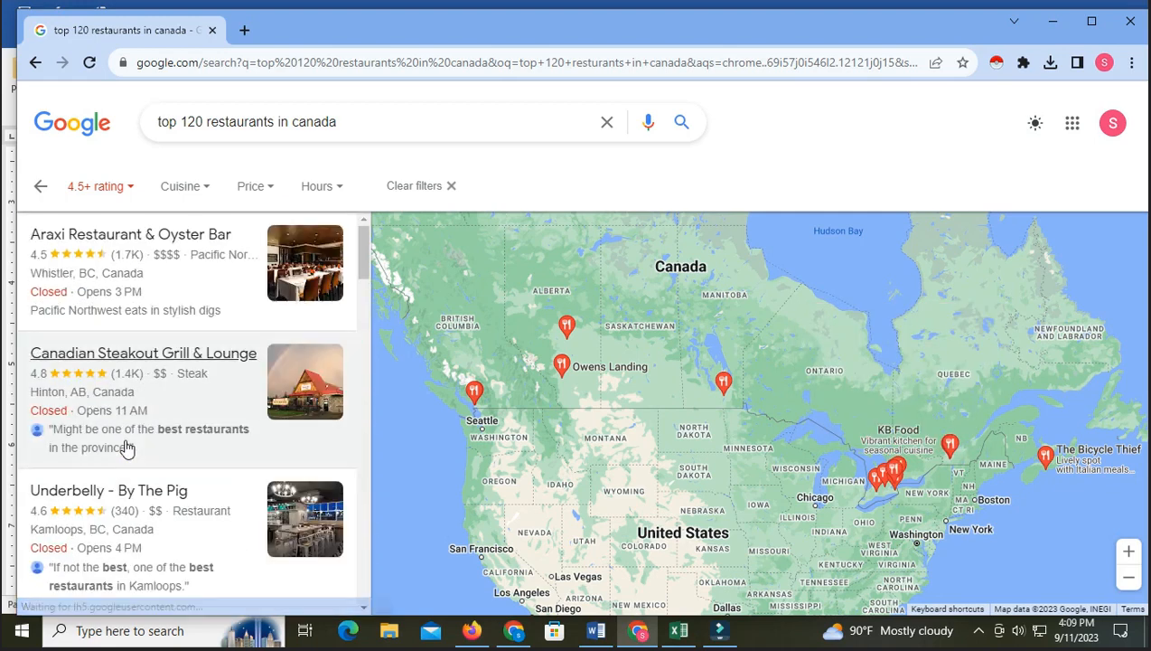
pyautogui.scroll(-10, 236, 450)
pyautogui.scroll(6, 235, 450)
pyautogui.scroll(4, 235, 450)
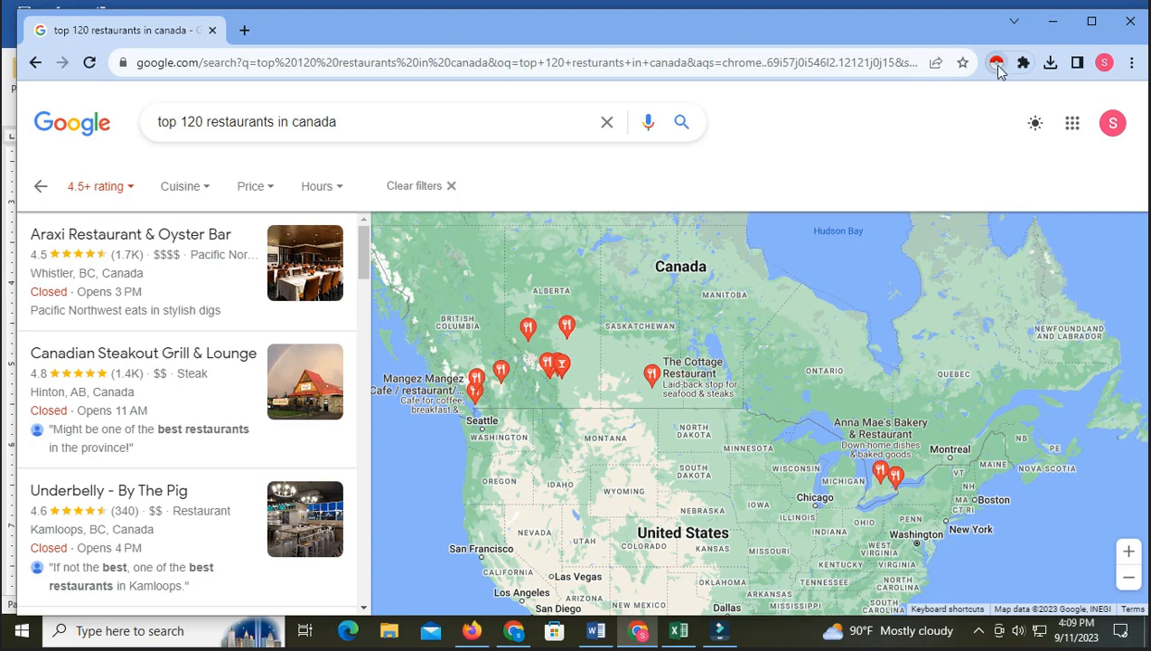
# - Launch the Instant Data Scraper extension on the second results page and review the extracted restaurant table
pyautogui.click(997, 64)
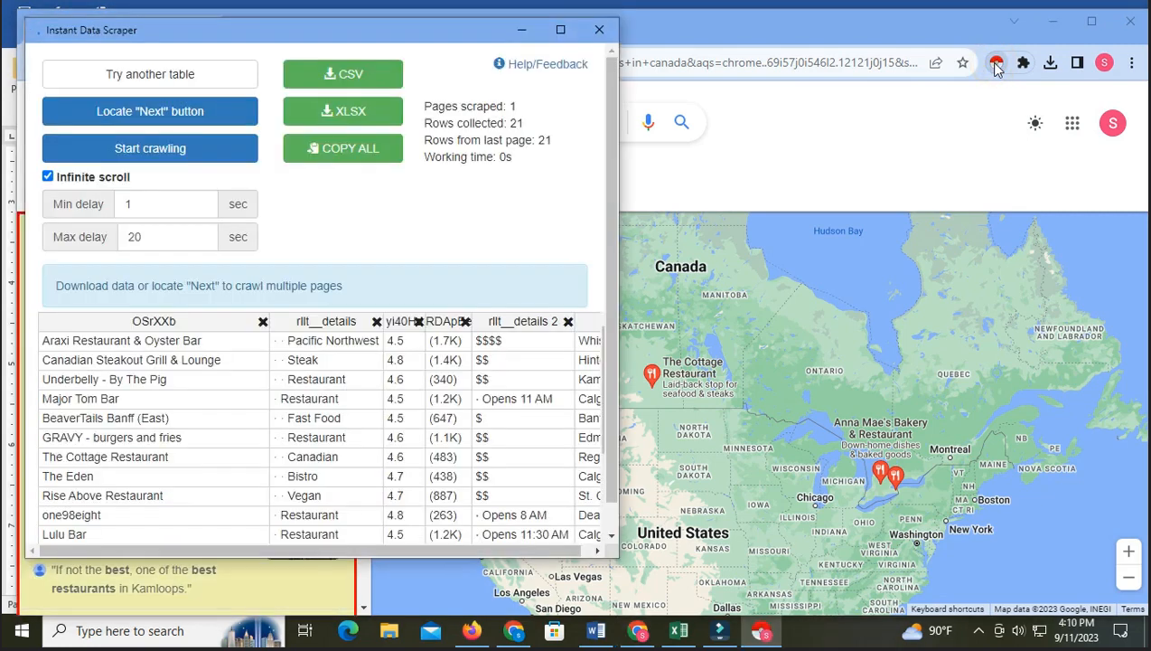
pyautogui.scroll(-2, 377, 370)
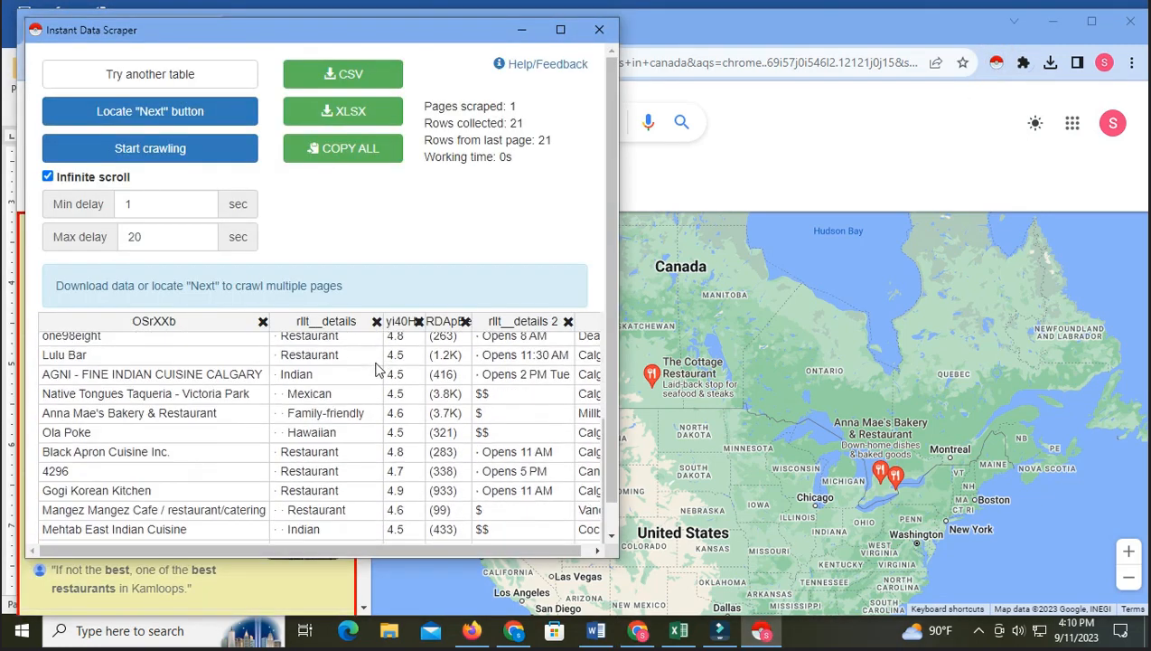
pyautogui.scroll(2, 376, 370)
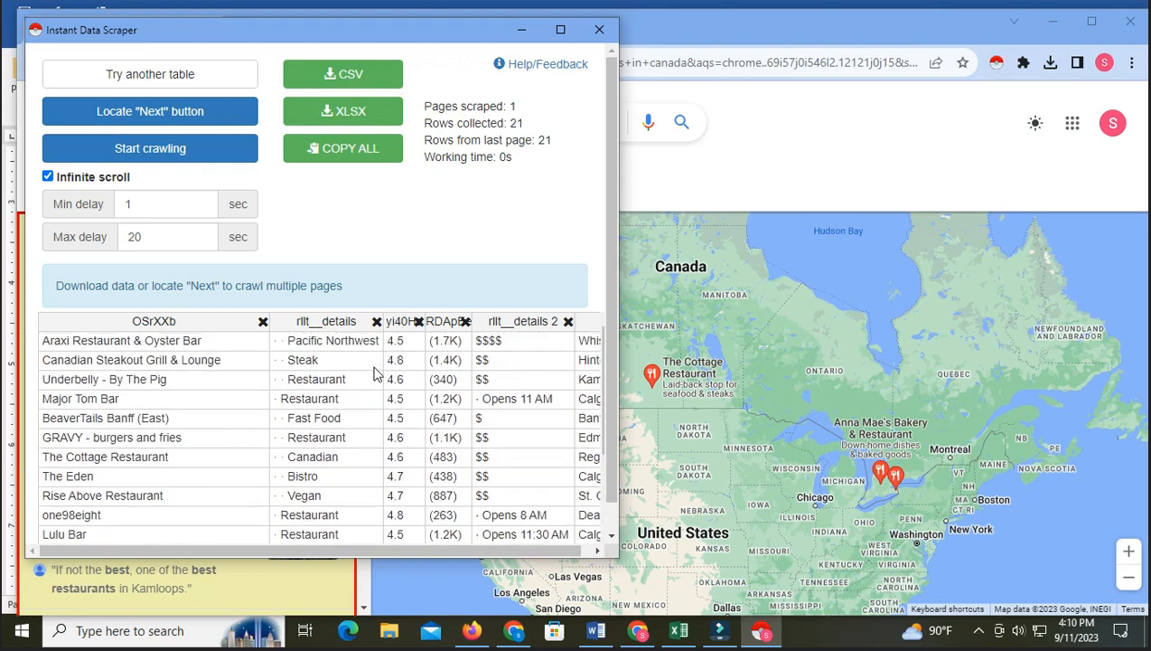
pyautogui.scroll(-3, 377, 373)
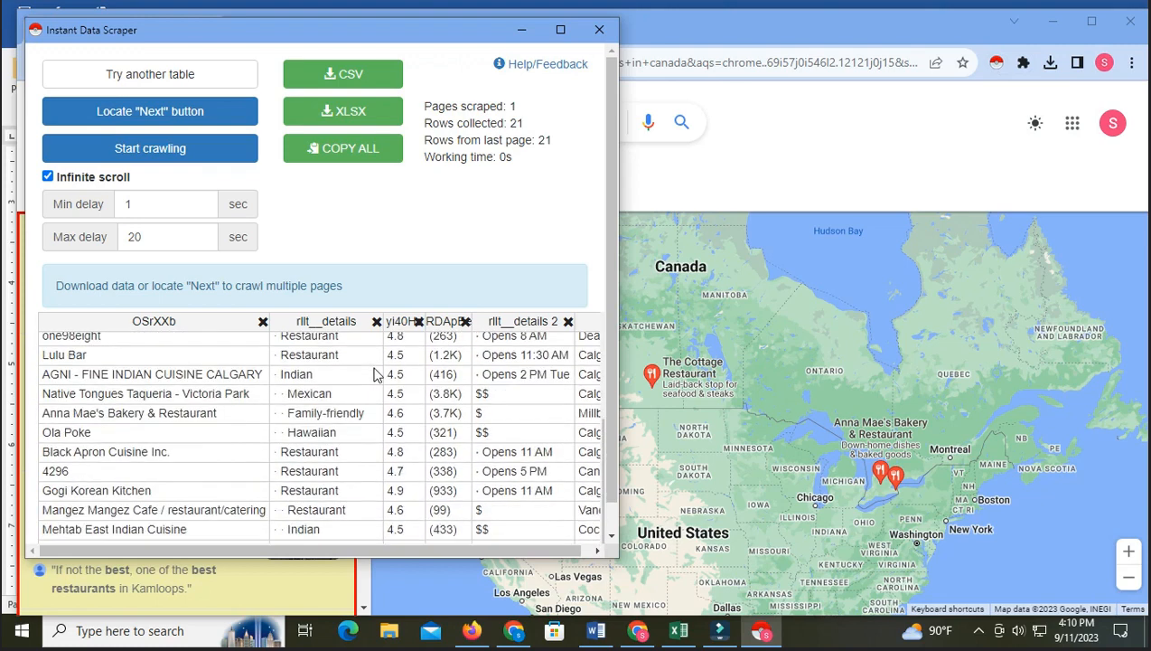
pyautogui.scroll(3, 376, 375)
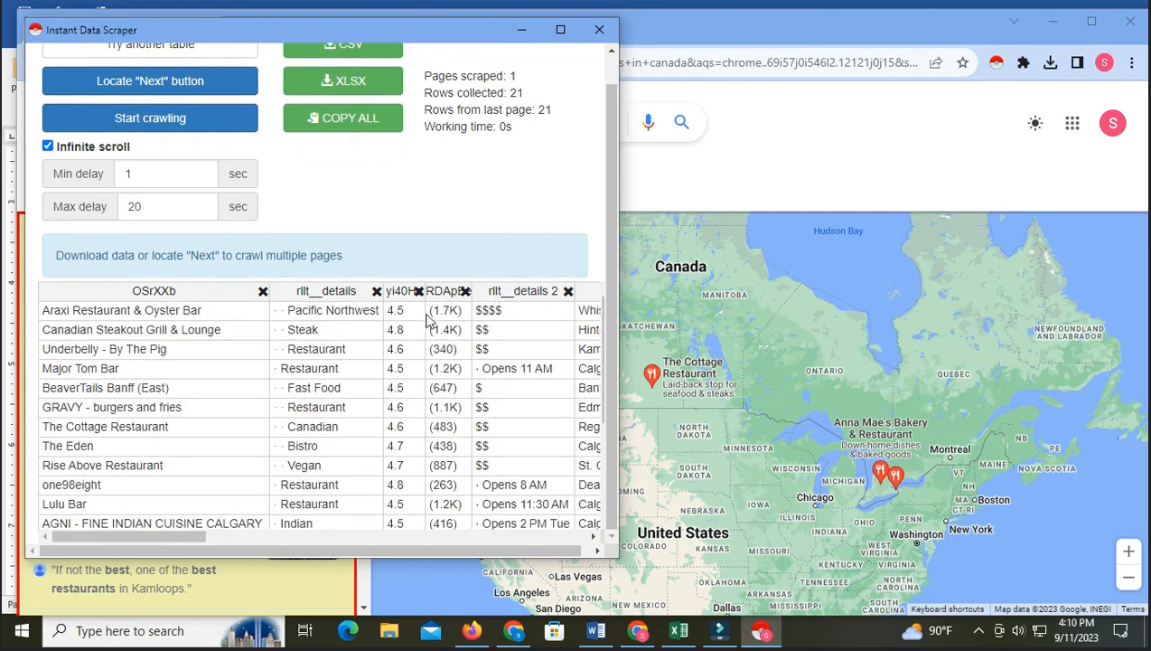
# - Check the existing rows of google.csv in Excel and copy all the scraped data from Instant Data Scraper
pyautogui.click(678, 630)
pyautogui.scroll(-4, 488, 353)
pyautogui.scroll(4, 488, 354)
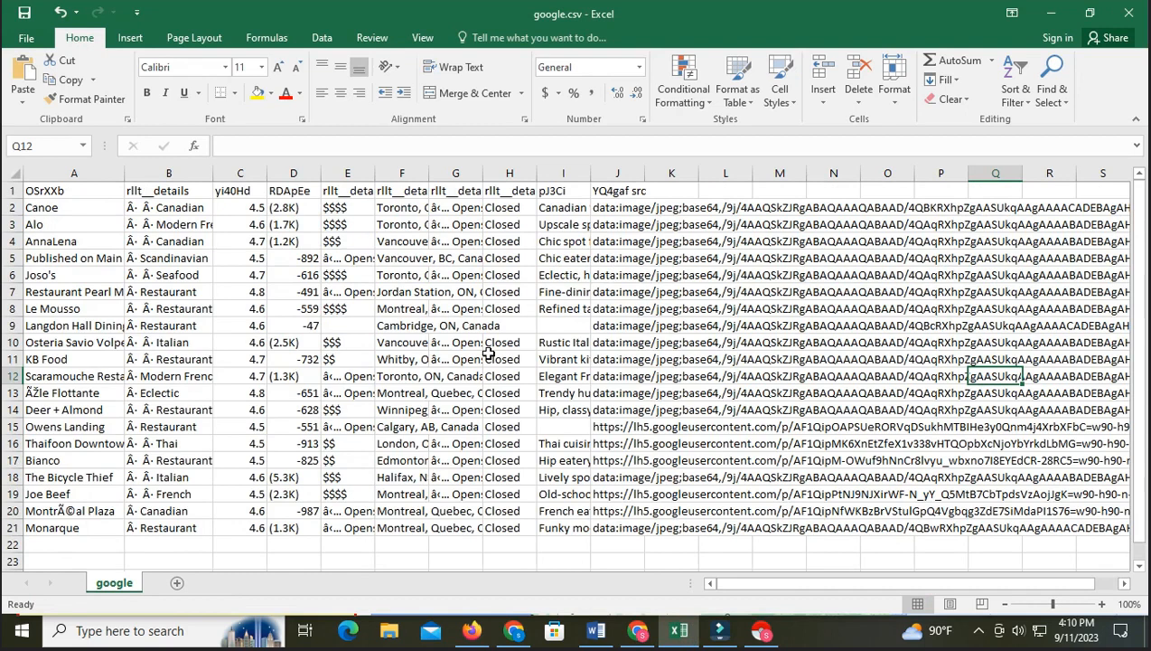
pyautogui.click(722, 631)
pyautogui.scroll(1, 338, 373)
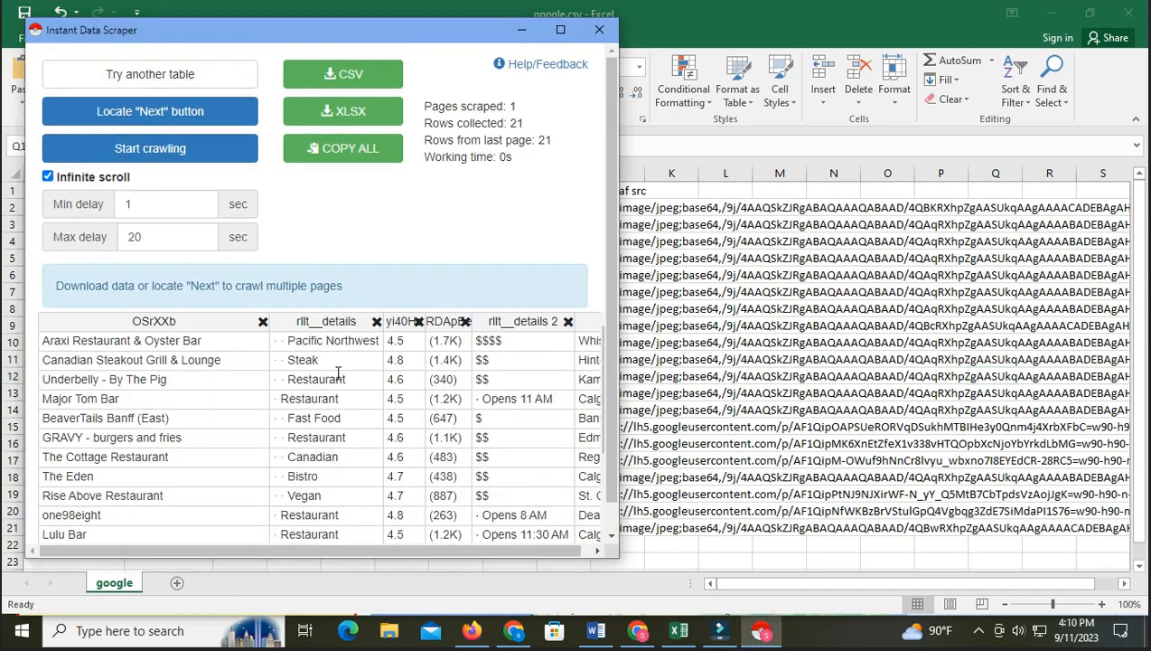
pyautogui.click(353, 151)
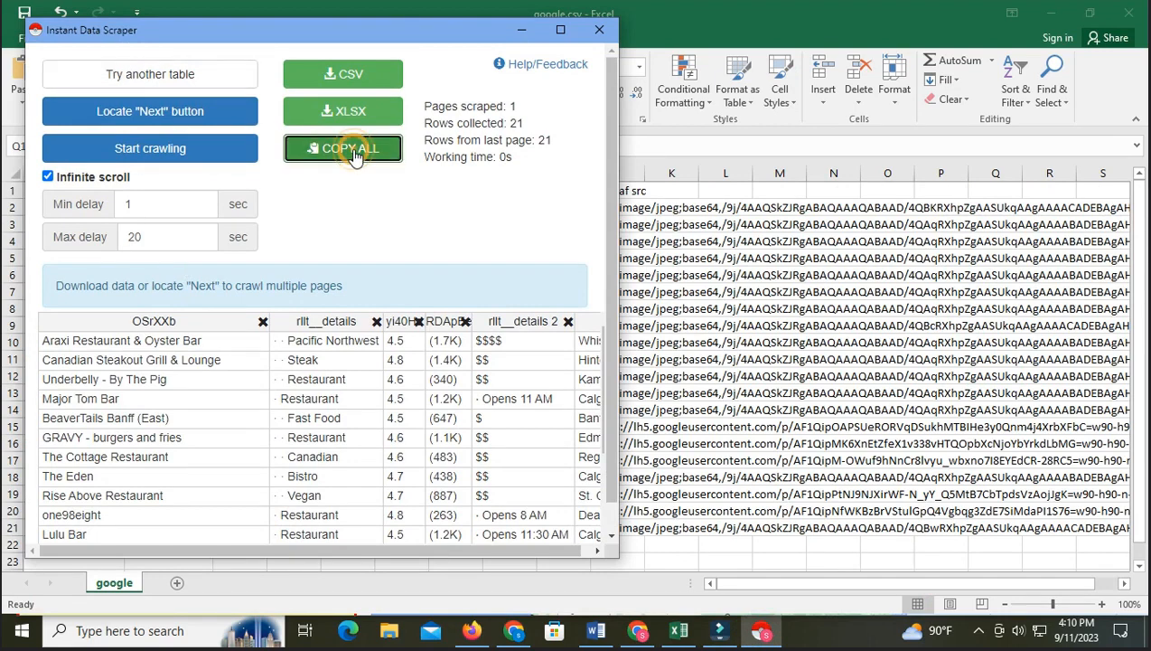
# - Switch to google.csv in Excel and paste the scraped data below the existing rows, starting at cell A22
pyautogui.click(677, 629)
pyautogui.scroll(-2, 56, 506)
pyautogui.click(42, 447)
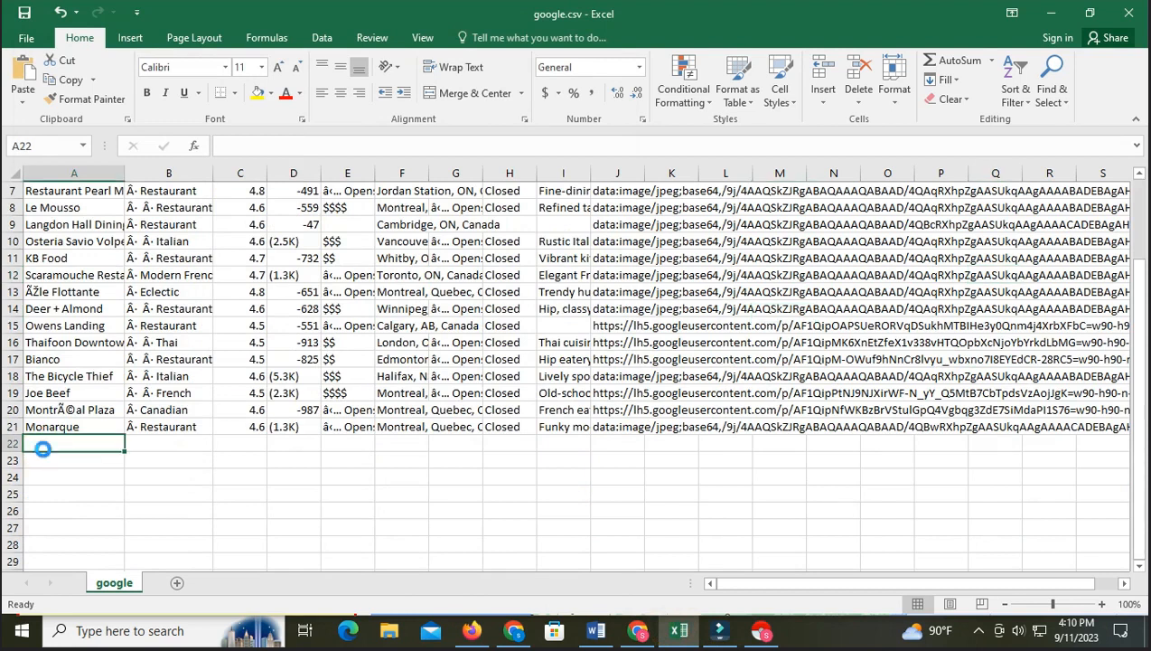
pyautogui.hotkey('ctrl', 'v')
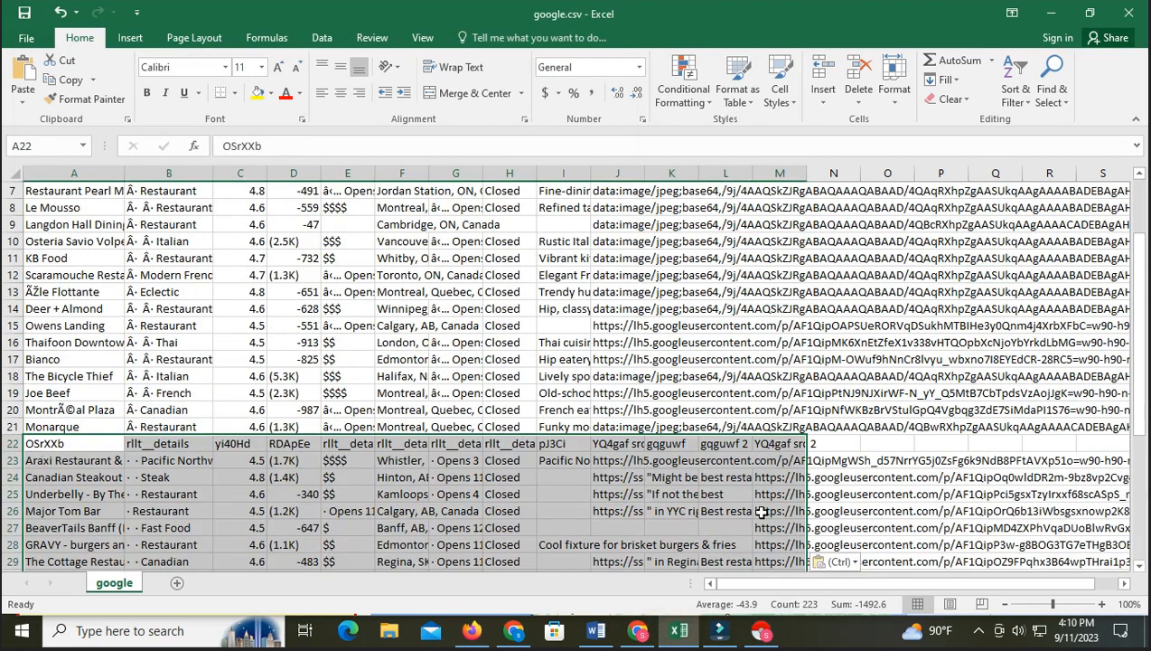
# - Delete the repeated header row 22 that came with the pasted data
pyautogui.click(12, 443)
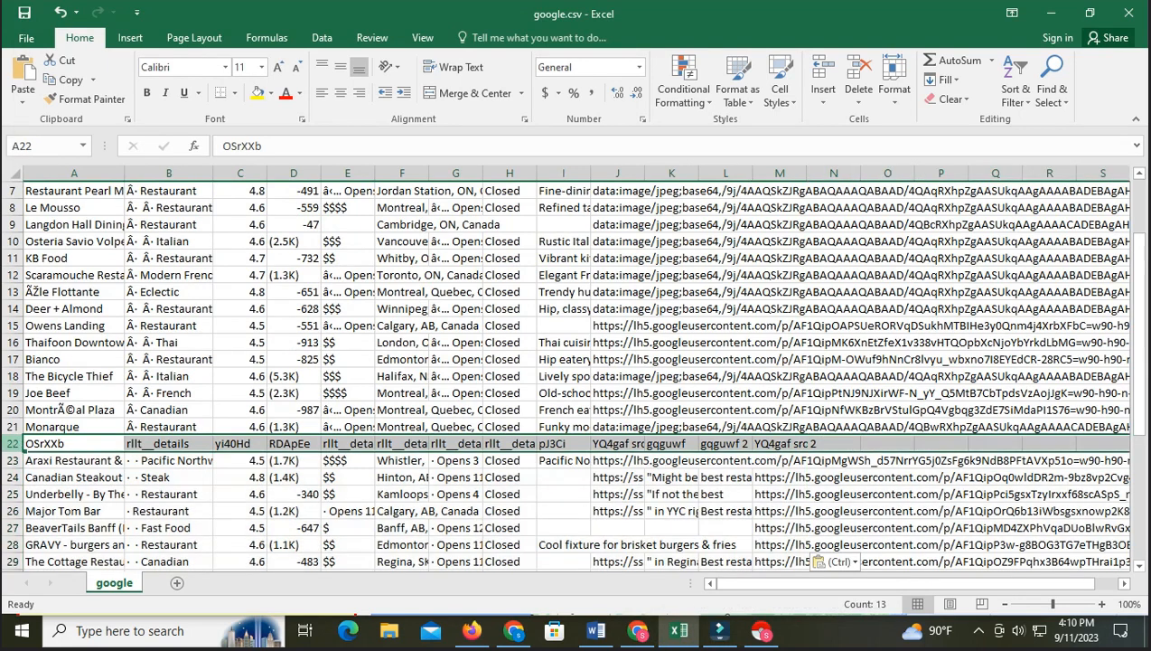
pyautogui.rightClick(12, 444)
pyautogui.click(60, 331)
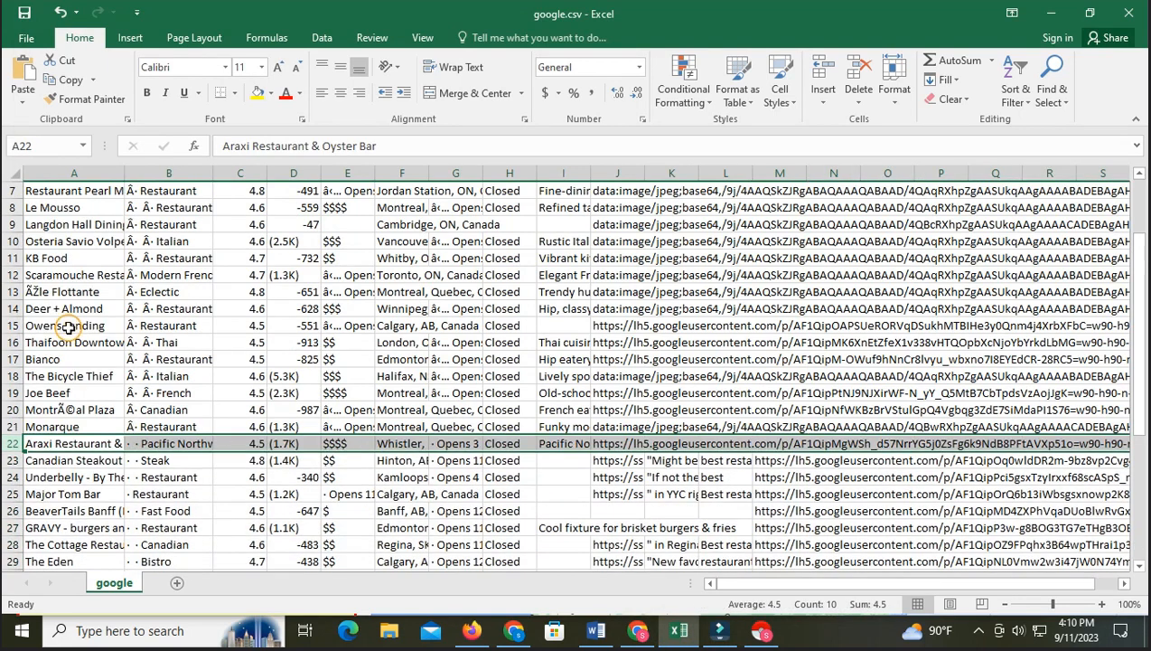
pyautogui.scroll(2, 396, 427)
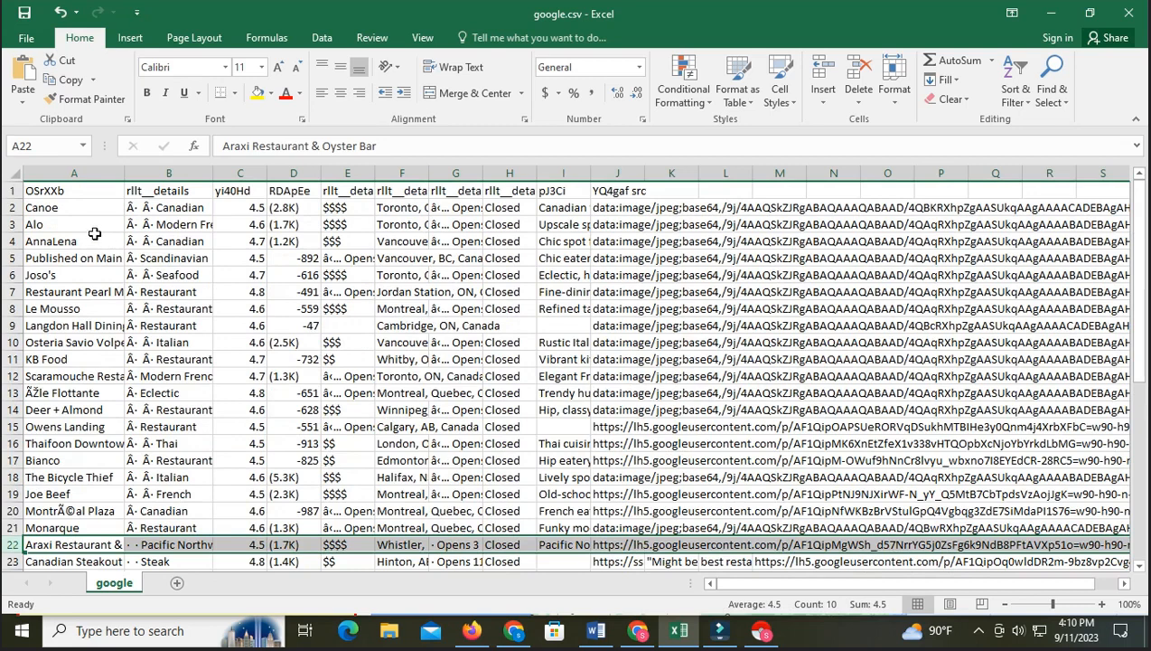
# - Return to the Google results in Chrome and close the Instant Data Scraper window
pyautogui.click(638, 631)
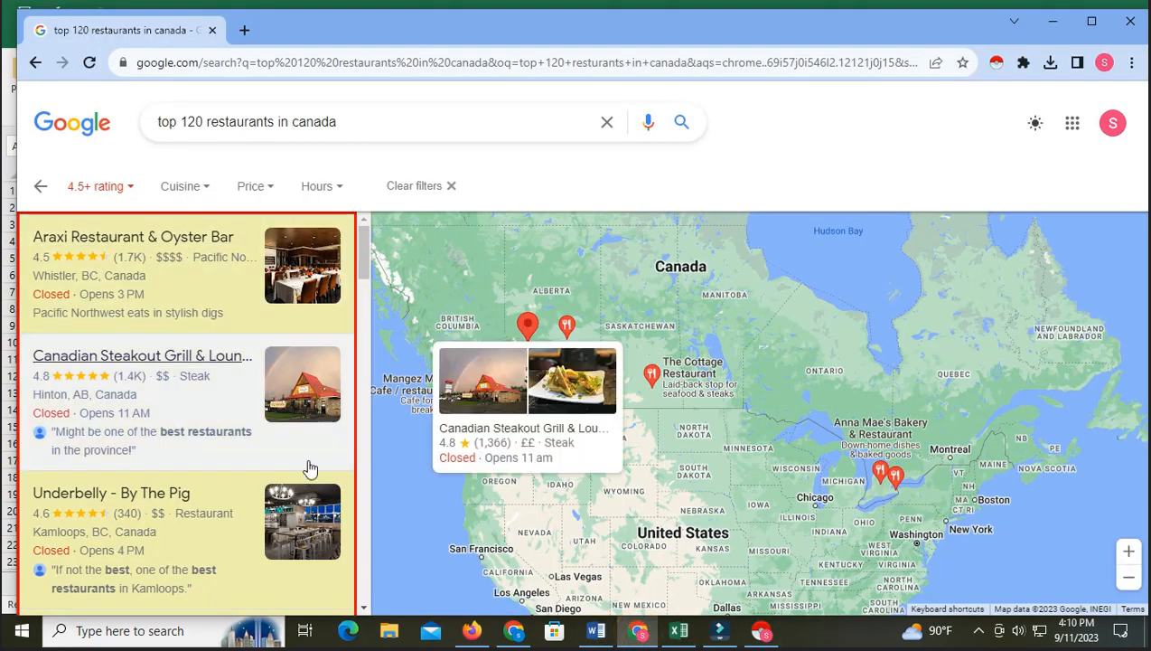
pyautogui.click(761, 630)
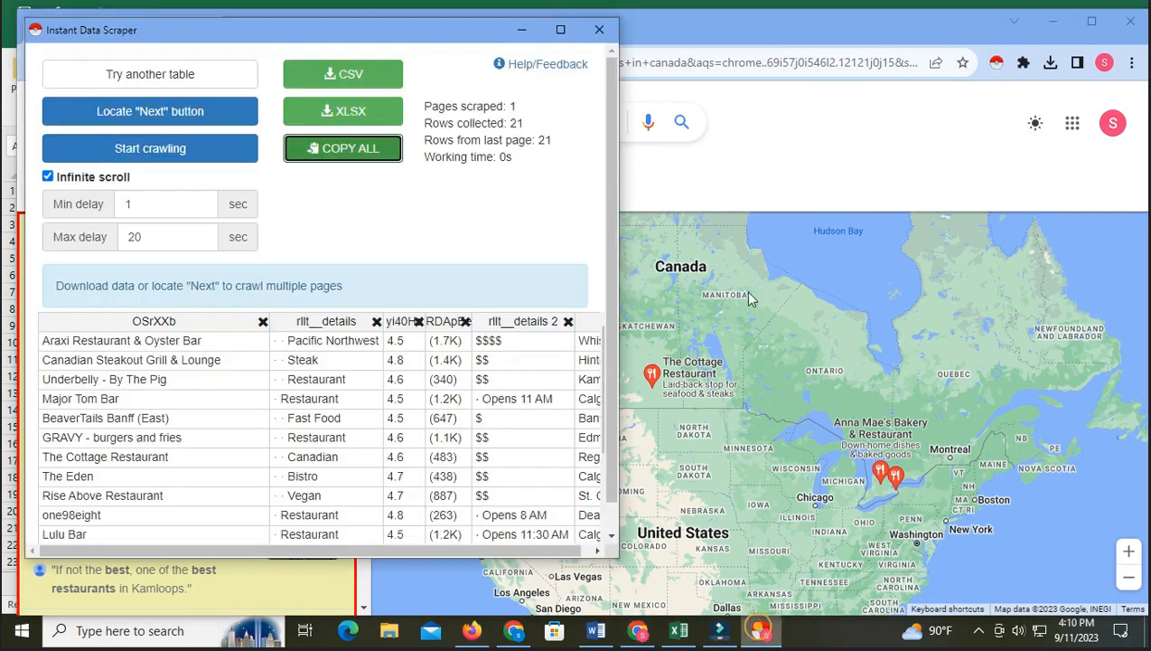
pyautogui.click(598, 32)
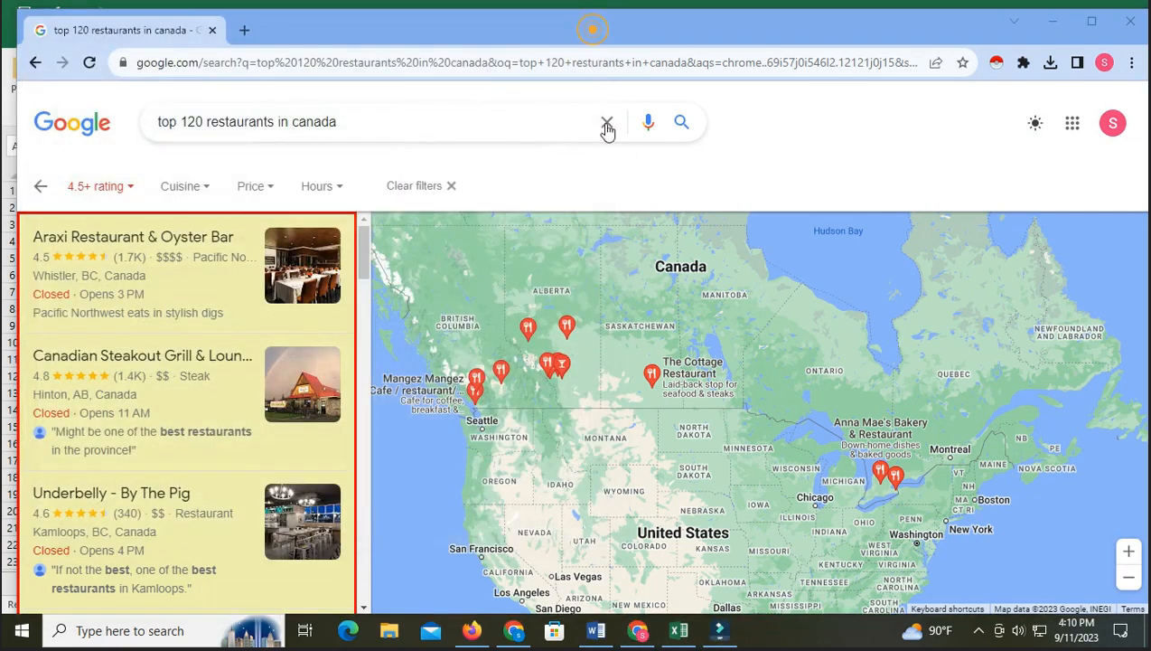
# - Switch to Excel and review the combined restaurant list in google.csv from first to last row
pyautogui.click(679, 630)
pyautogui.scroll(-9, 353, 403)
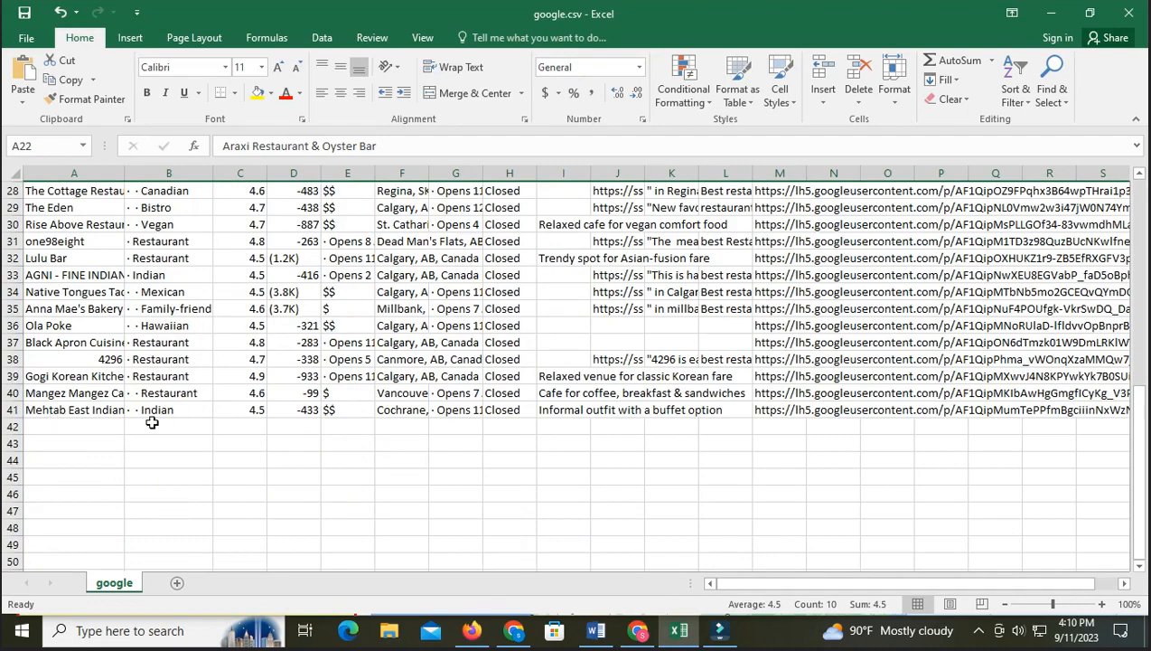
pyautogui.scroll(9, 152, 423)
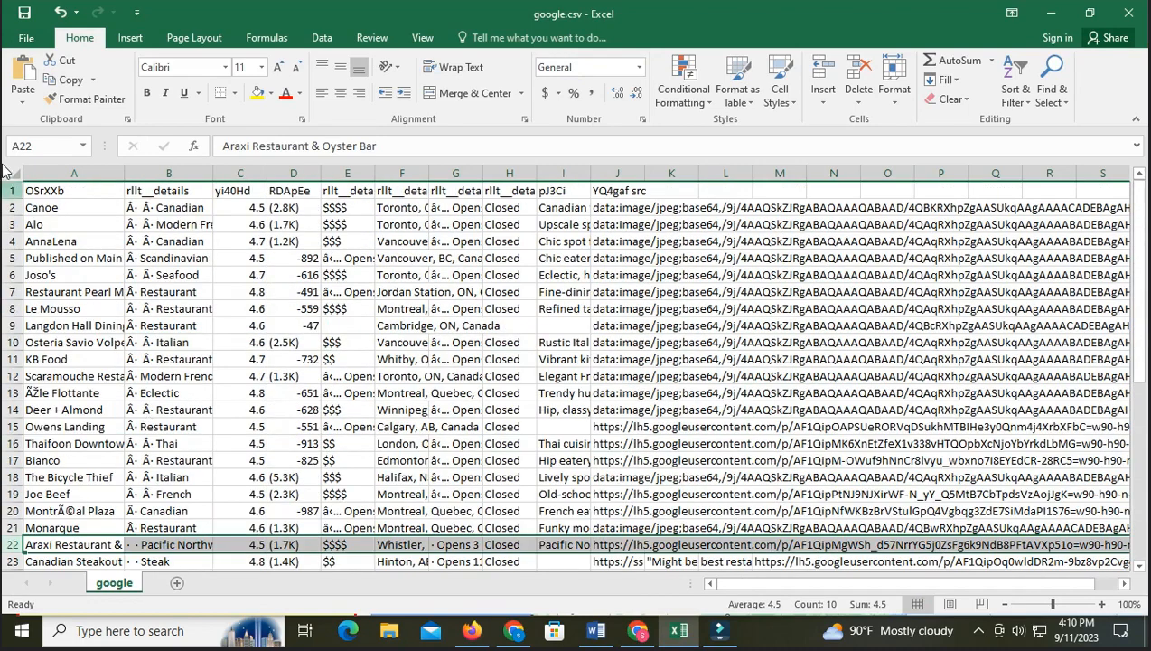
# - Return to the Google restaurant results in Chrome and open results page 3
pyautogui.click(13, 191)
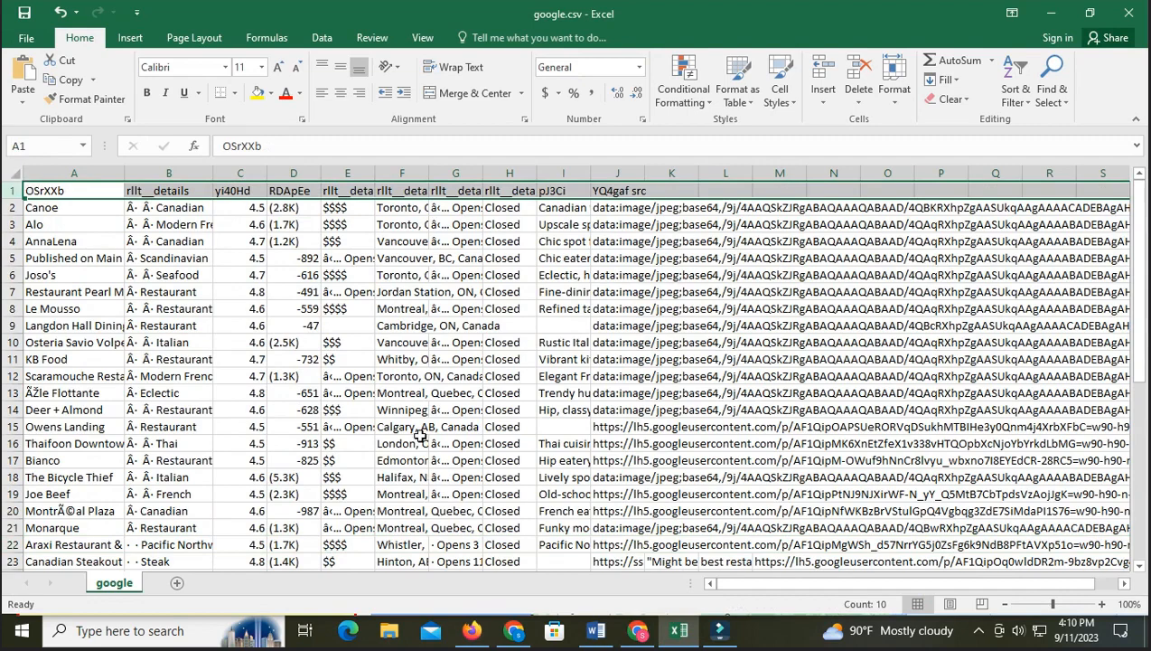
pyautogui.scroll(-10, 420, 429)
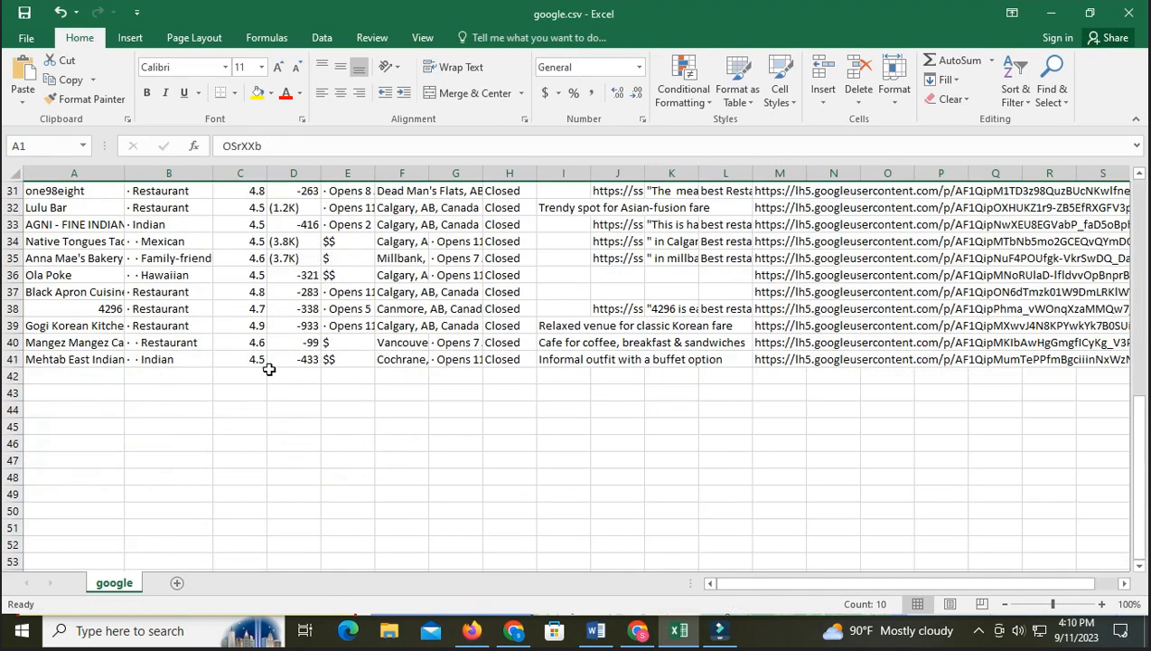
pyautogui.click(639, 632)
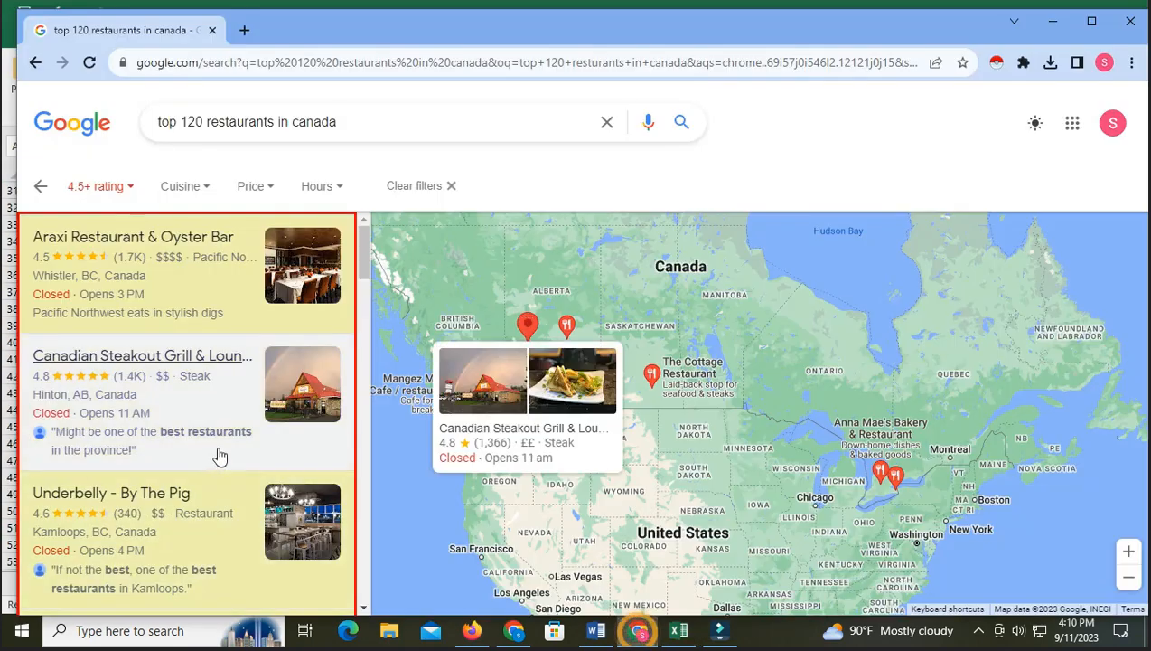
pyautogui.scroll(-15, 218, 456)
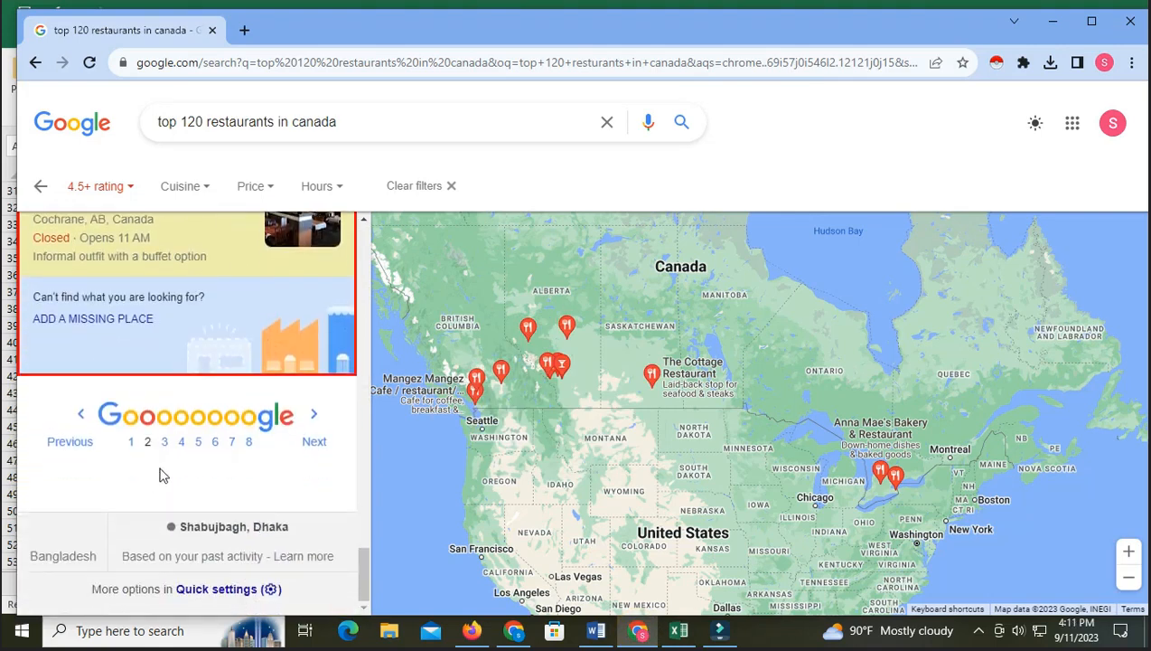
pyautogui.click(163, 441)
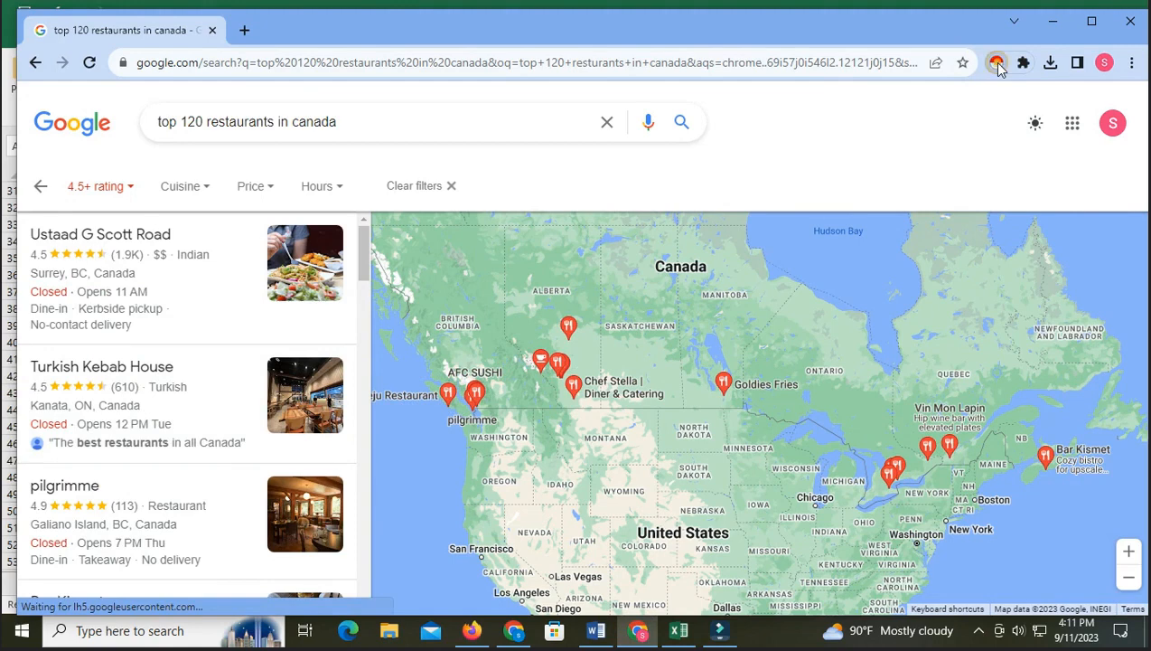
# - Scrape the third results page with Instant Data Scraper and copy all collected rows
pyautogui.click(996, 63)
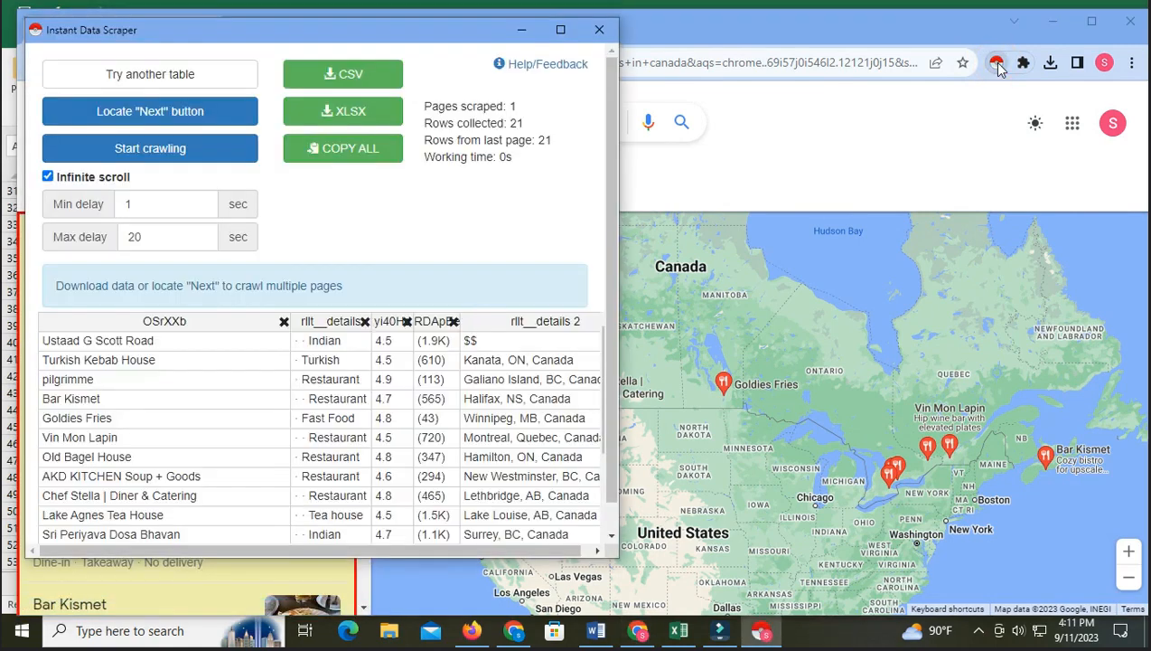
pyautogui.scroll(-2, 234, 447)
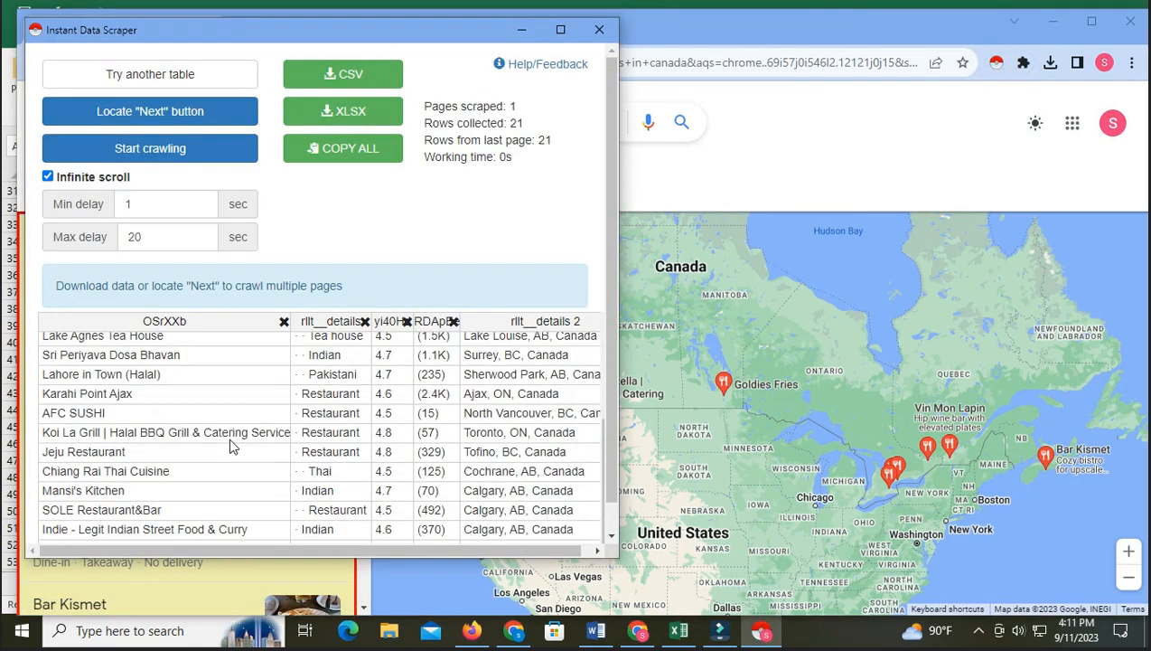
pyautogui.scroll(2, 234, 446)
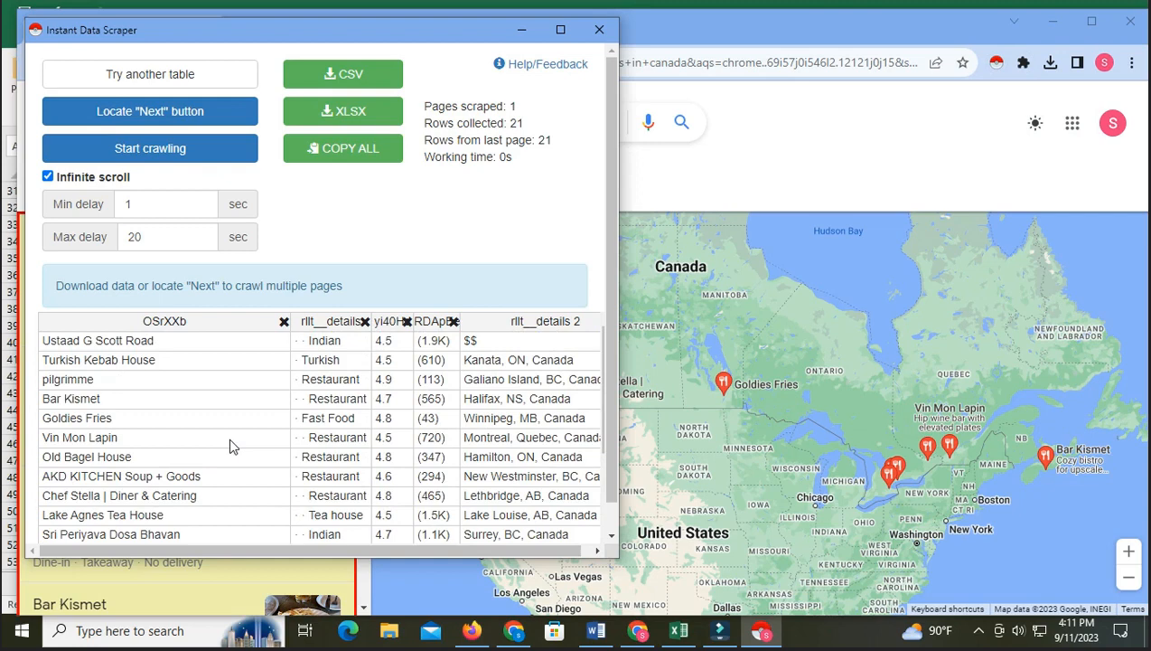
pyautogui.click(360, 149)
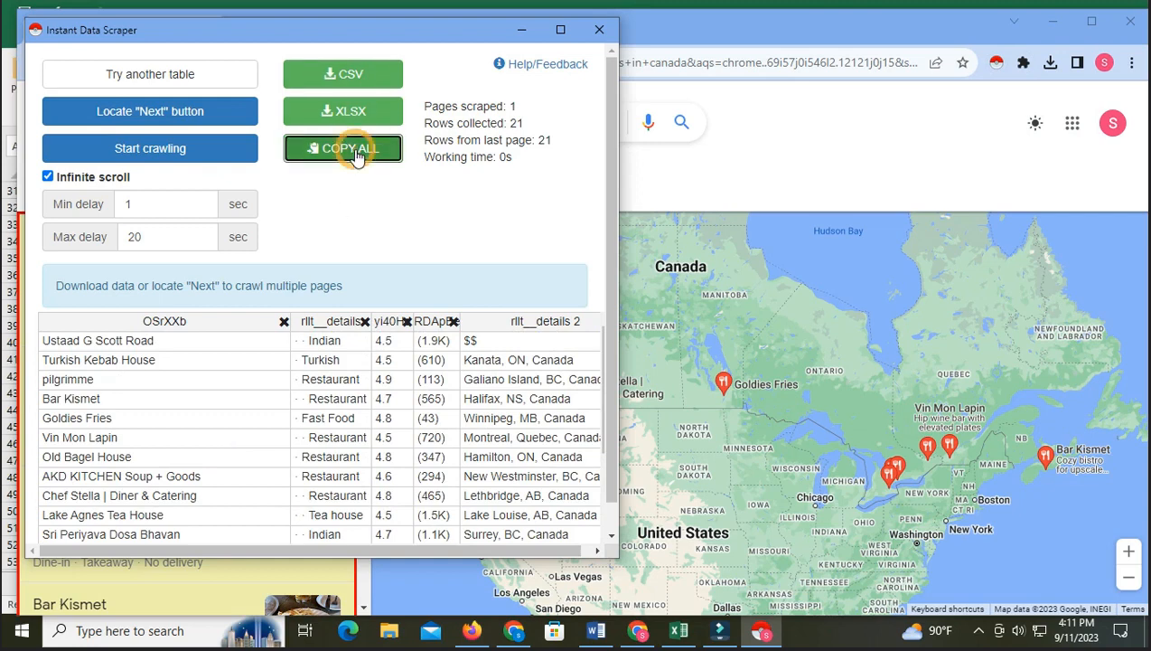
# - Switch to google.csv in Excel and paste the scraped rows below the existing list, starting at cell A42
pyautogui.click(678, 631)
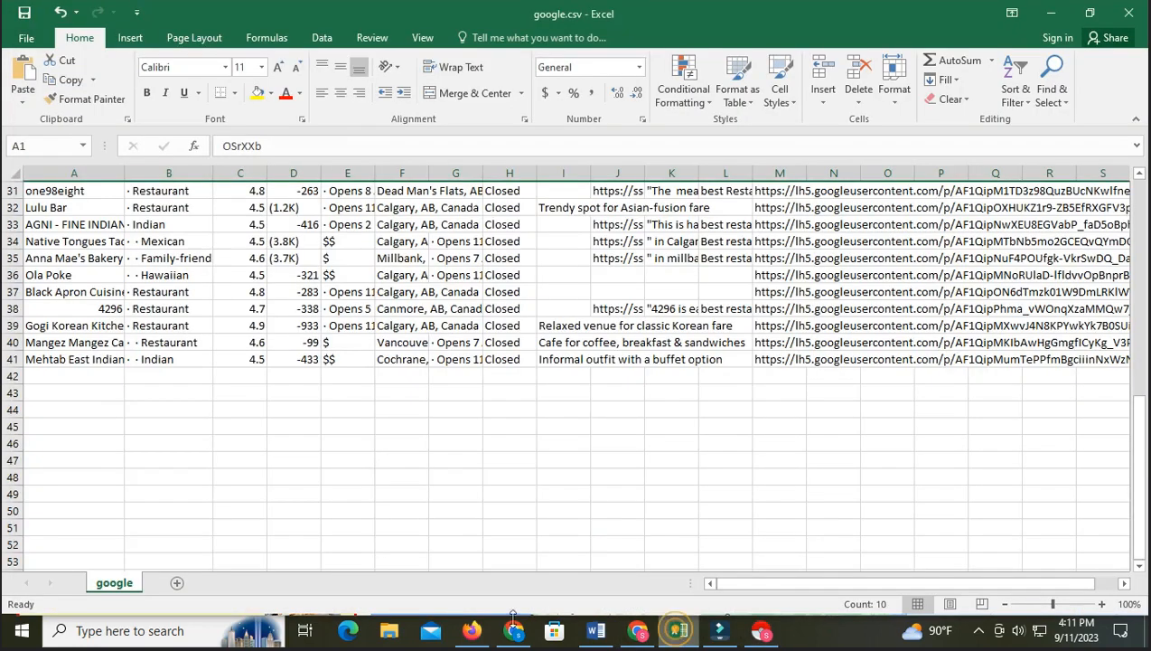
pyautogui.click(51, 376)
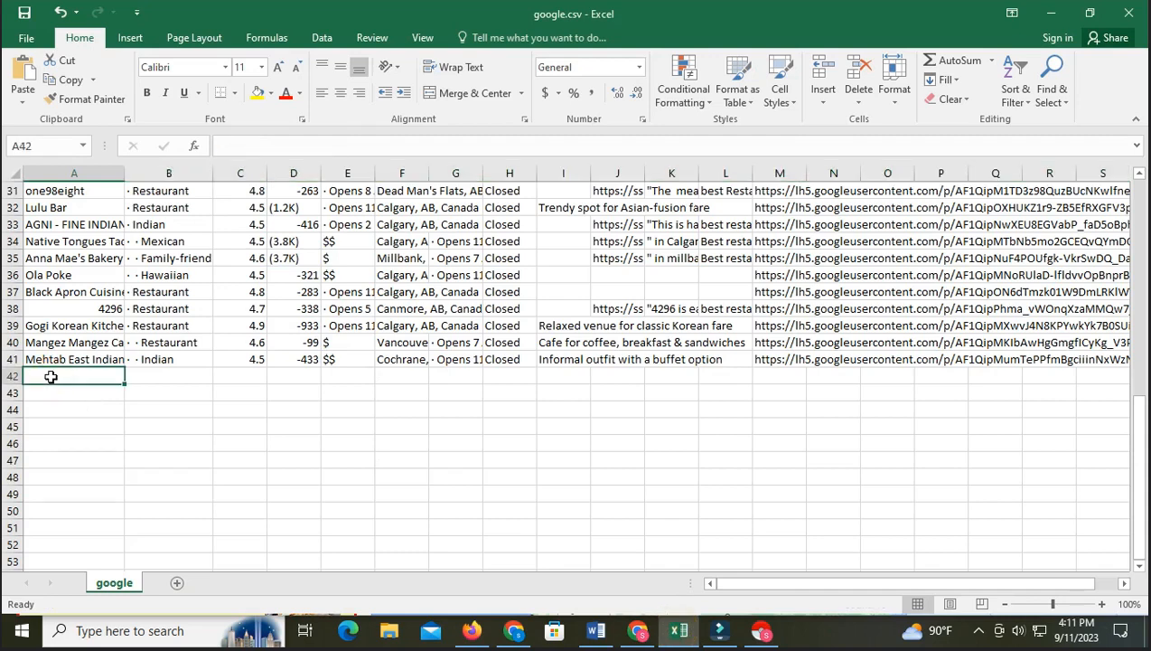
pyautogui.hotkey('ctrl', 'v')
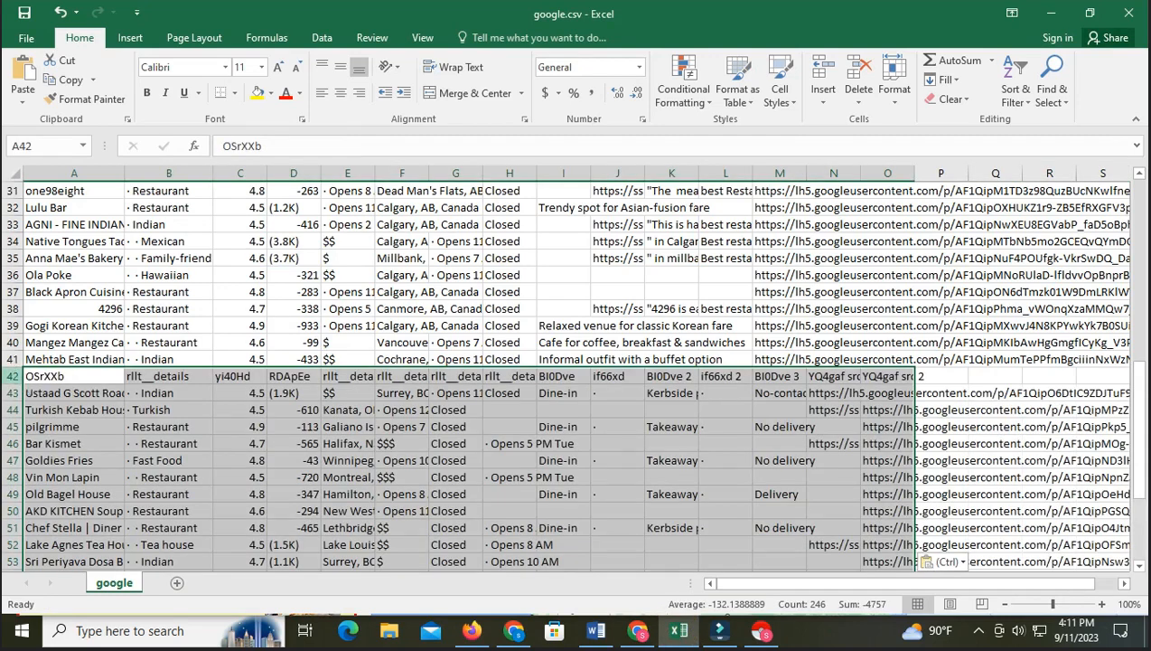
# - Delete the repeated header row 42 from the pasted data
pyautogui.click(15, 376)
pyautogui.rightClick(14, 376)
pyautogui.click(50, 264)
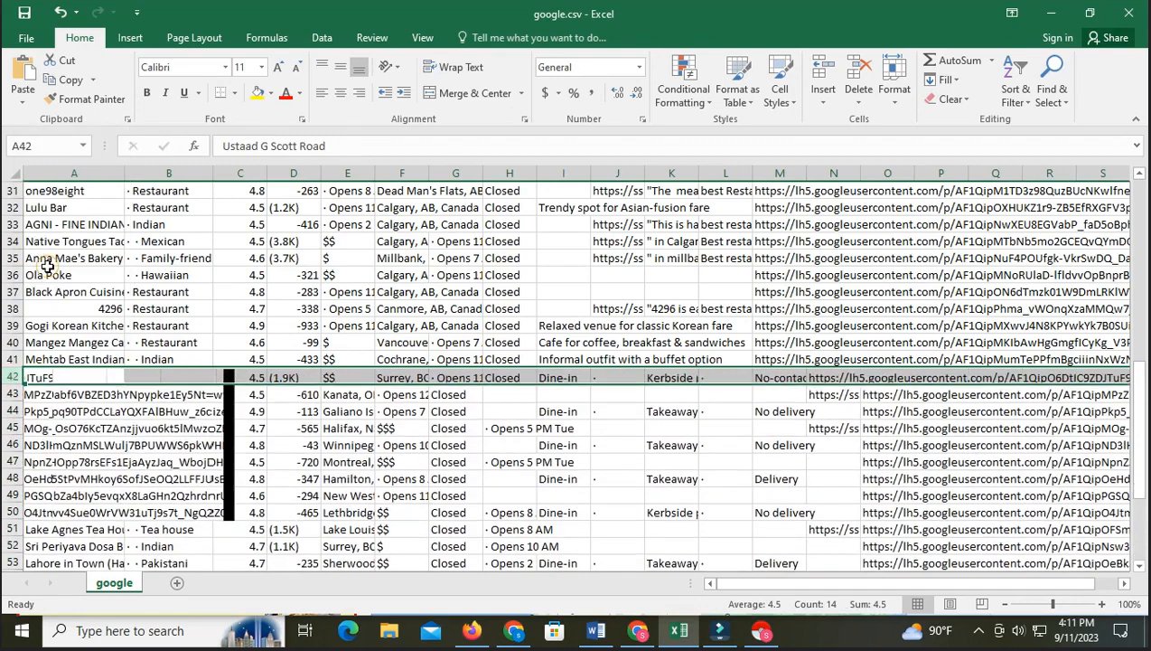
# - Review the newly pasted restaurant rows in google.csv, and look through the matching Google results list in Chrome
pyautogui.scroll(5, 492, 495)
pyautogui.scroll(-6, 496, 495)
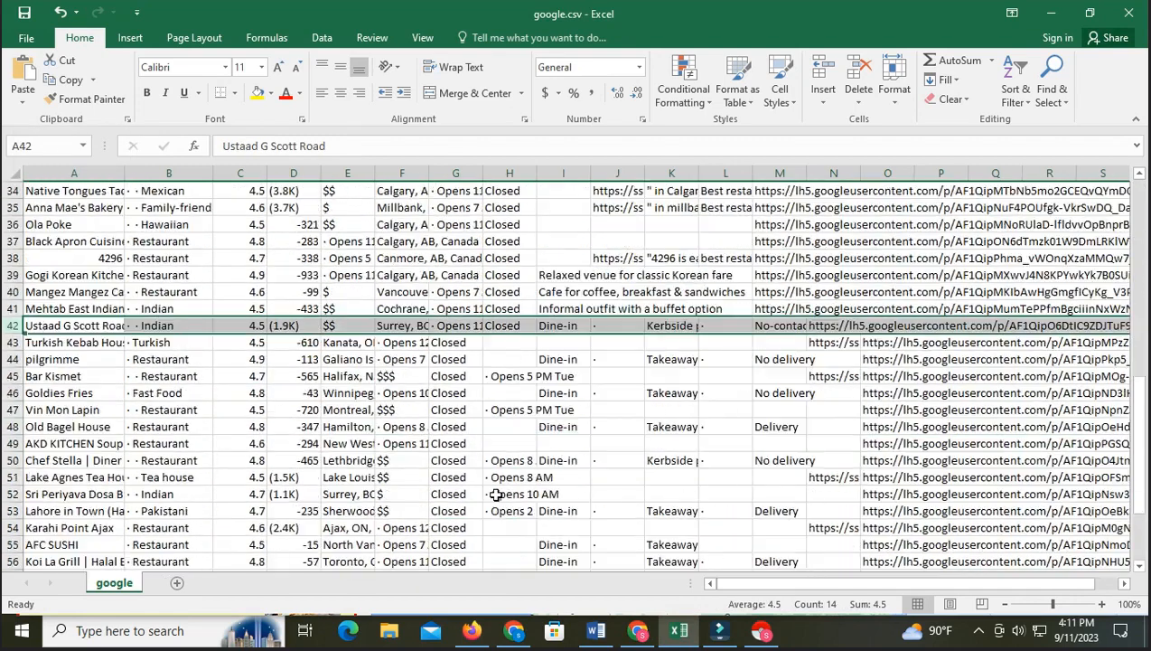
pyautogui.scroll(-5, 497, 494)
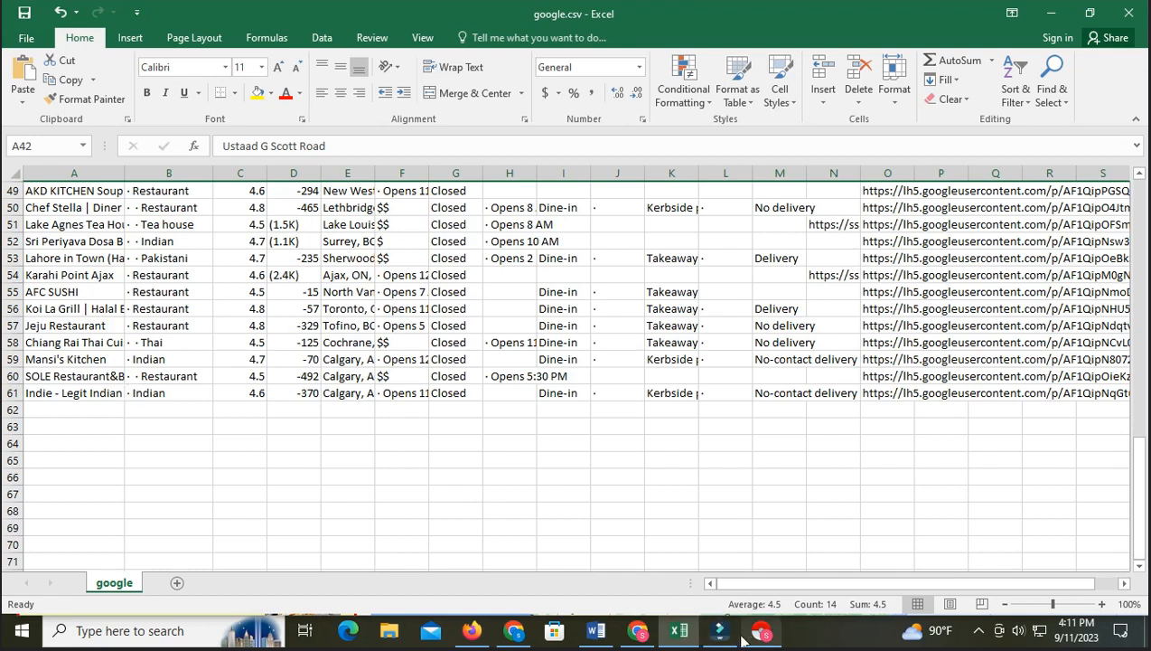
pyautogui.click(639, 633)
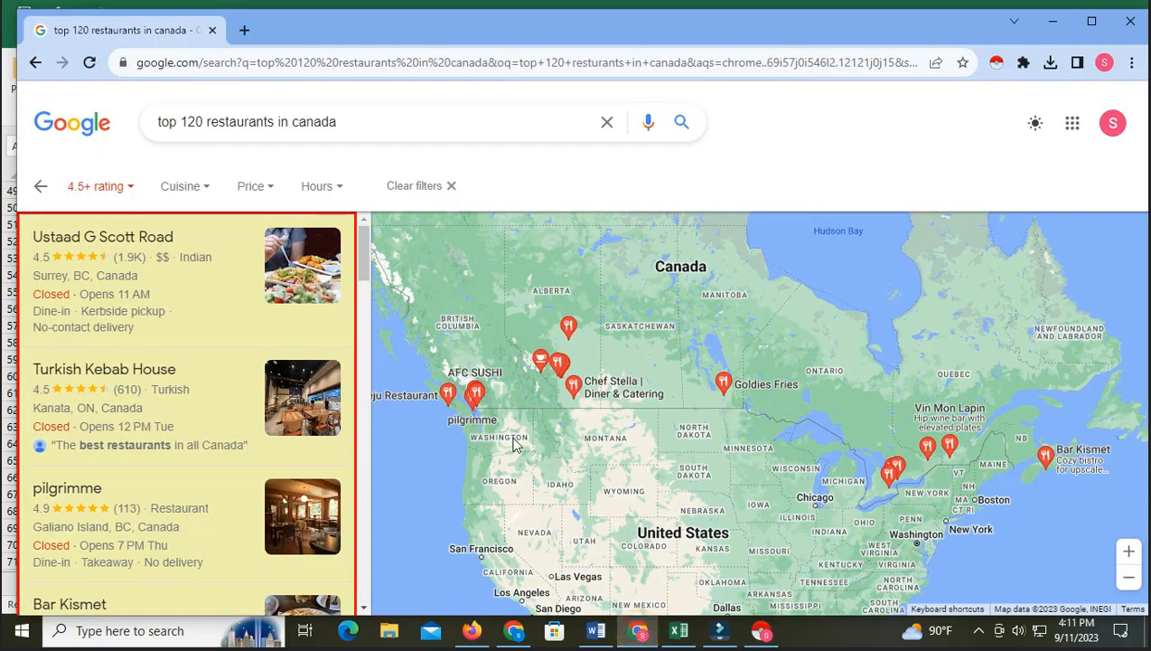
pyautogui.scroll(-5, 352, 508)
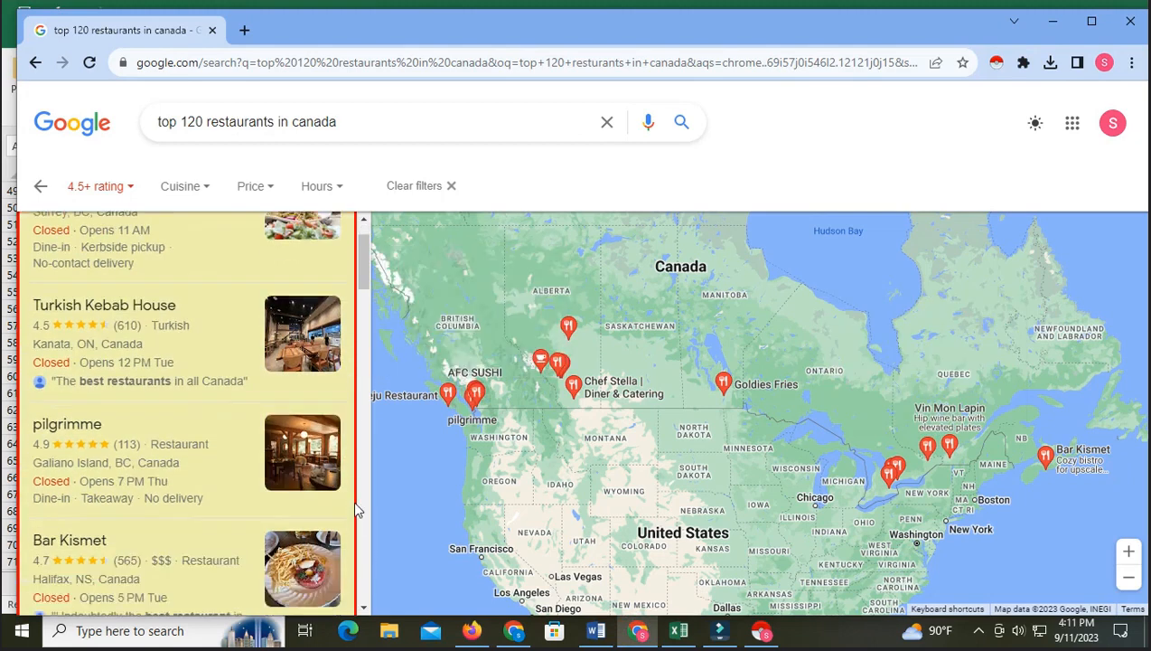
pyautogui.scroll(-7, 355, 511)
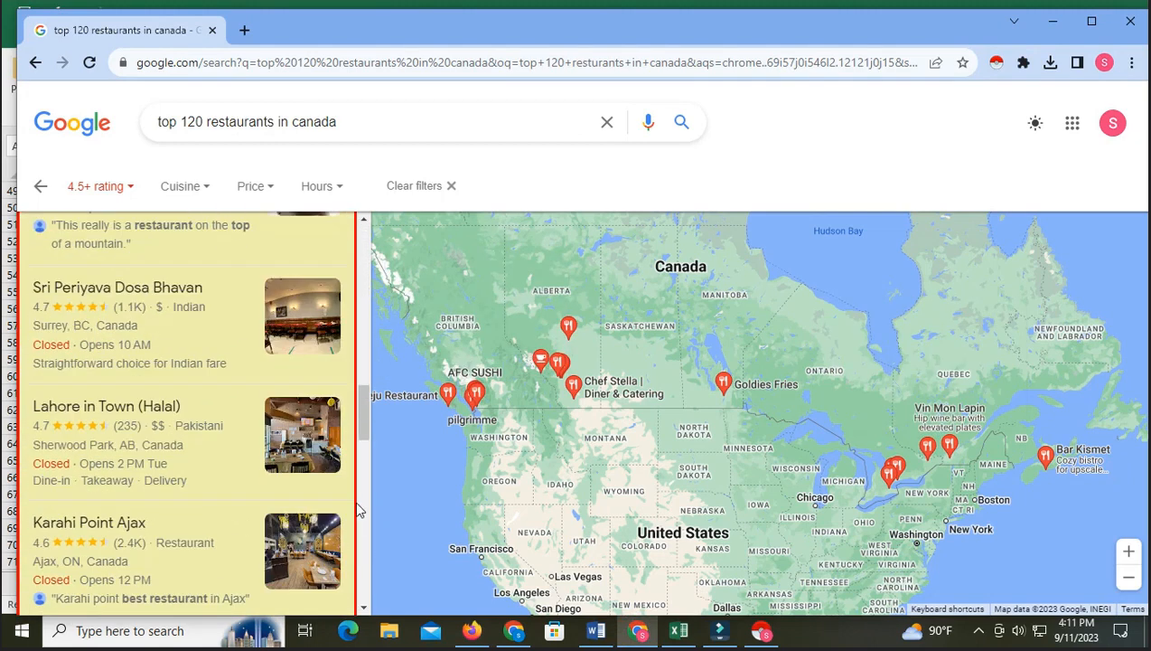
# - Switch back to google.csv in Excel and replace the header in cell A1 with Business Name
pyautogui.click(670, 637)
pyautogui.scroll(15, 353, 464)
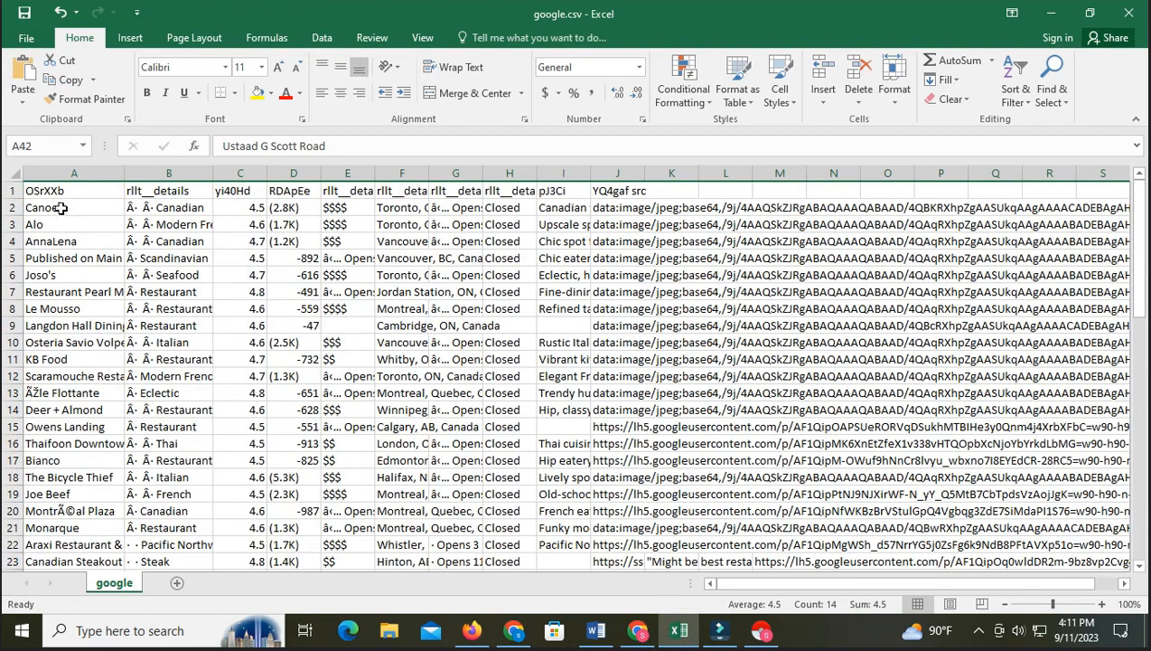
pyautogui.doubleClick(65, 190)
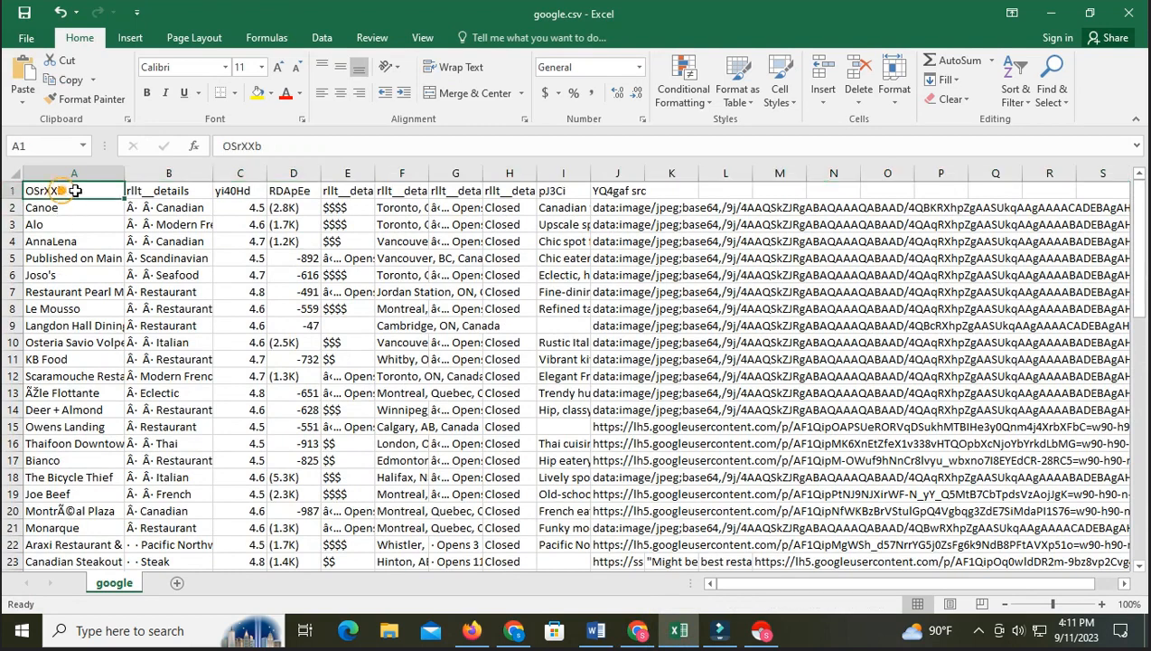
pyautogui.press('BackSpace')
pyautogui.press('BackSpace')
pyautogui.press('BackSpace')
pyautogui.press('BackSpace')
pyautogui.press('BackSpace')
pyautogui.press('BackSpace')
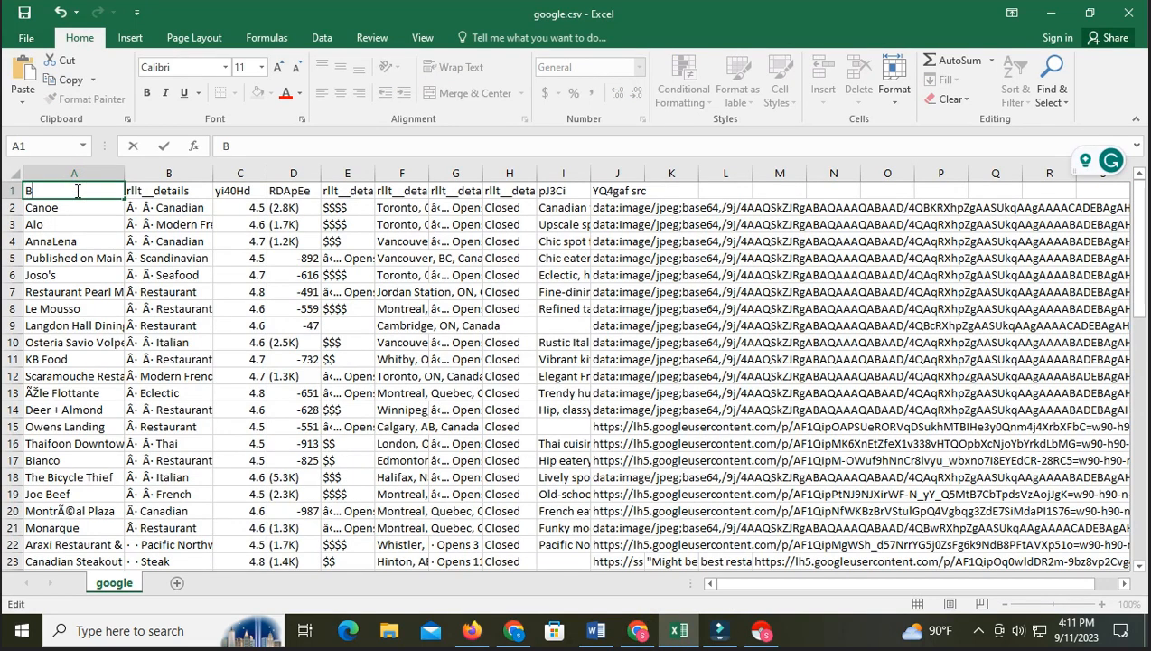
pyautogui.write('Business Name')
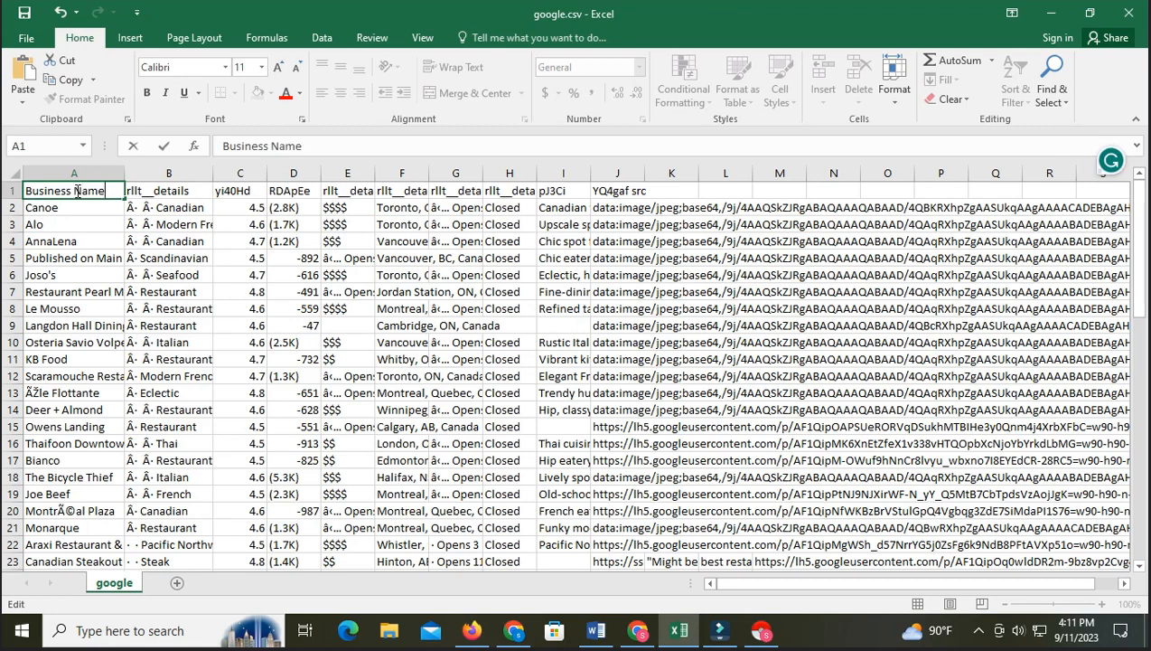
# - Delete column B, which holds the cuisine details
pyautogui.click(161, 191)
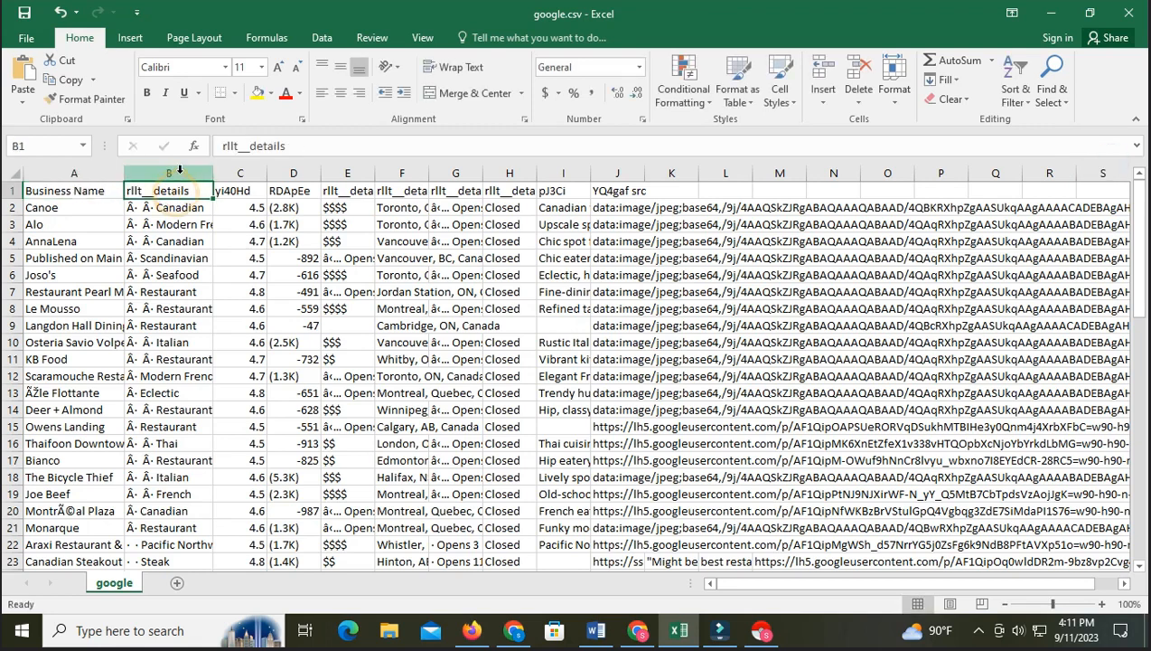
pyautogui.click(177, 172)
pyautogui.rightClick(181, 178)
pyautogui.click(223, 318)
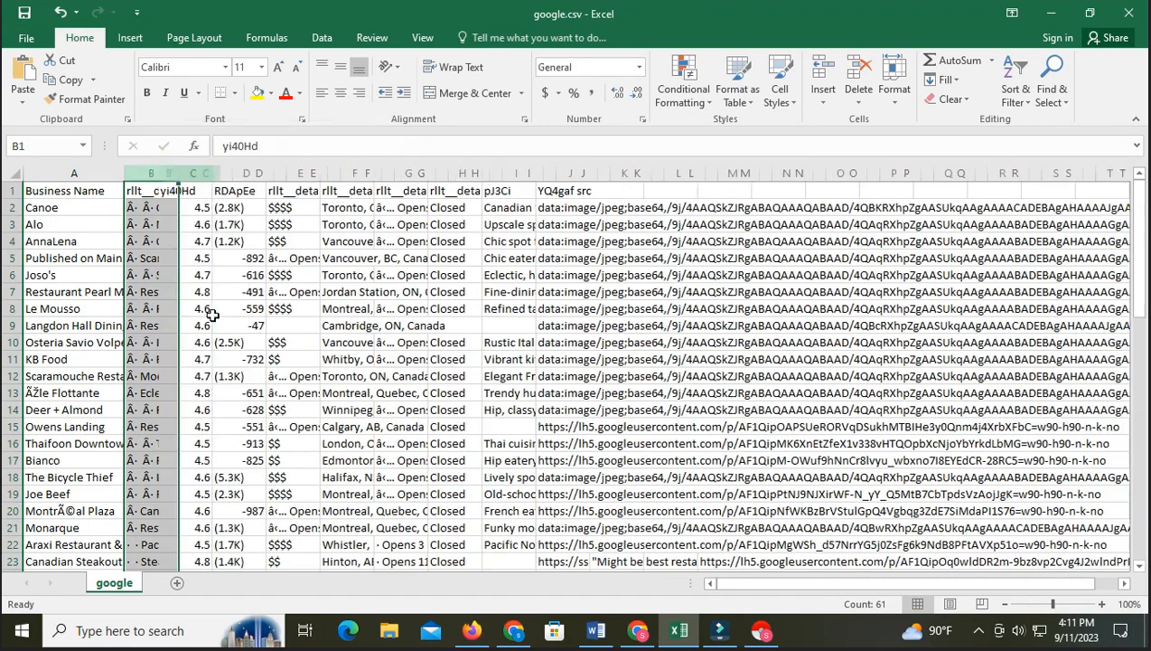
# - Replace the header of the rating scores in cell B1 with Rating
pyautogui.doubleClick(169, 192)
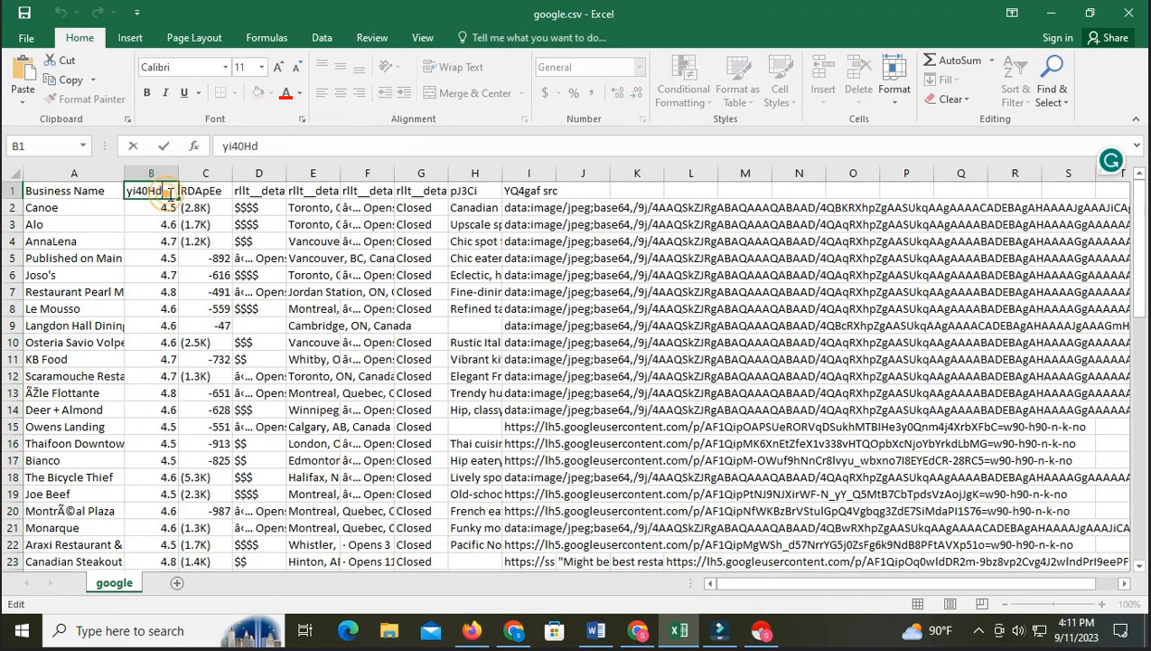
pyautogui.press('BackSpace')
pyautogui.press('BackSpace')
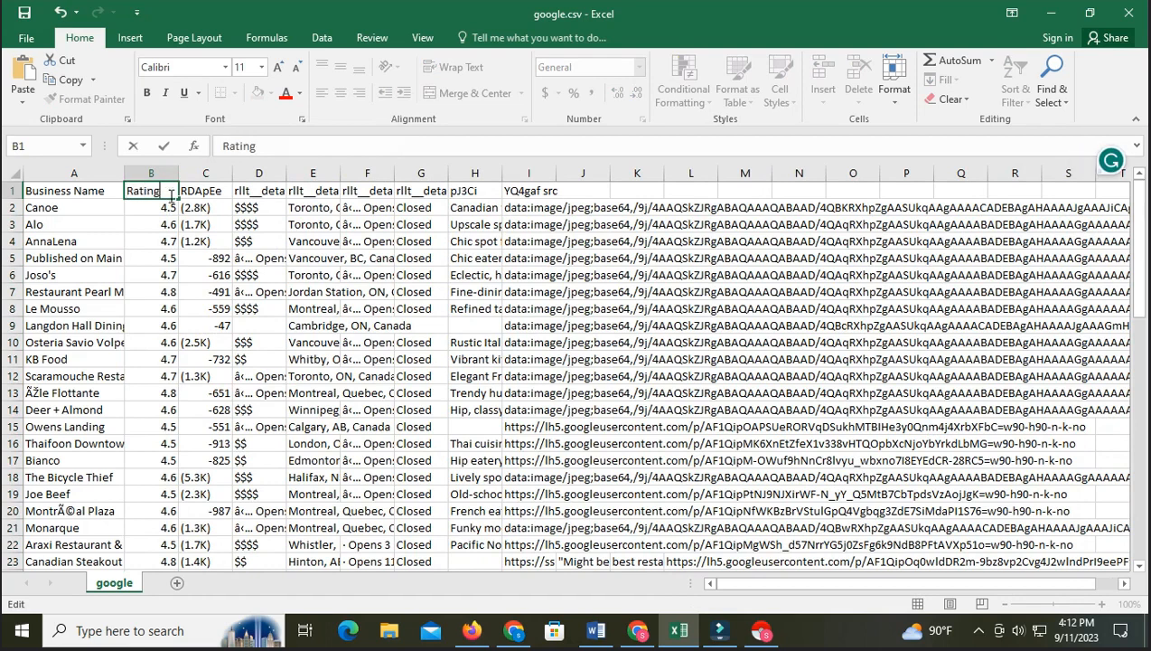
# - Delete the review count column RDApEe and the price column rllt__details 2 next to it
pyautogui.click(206, 173)
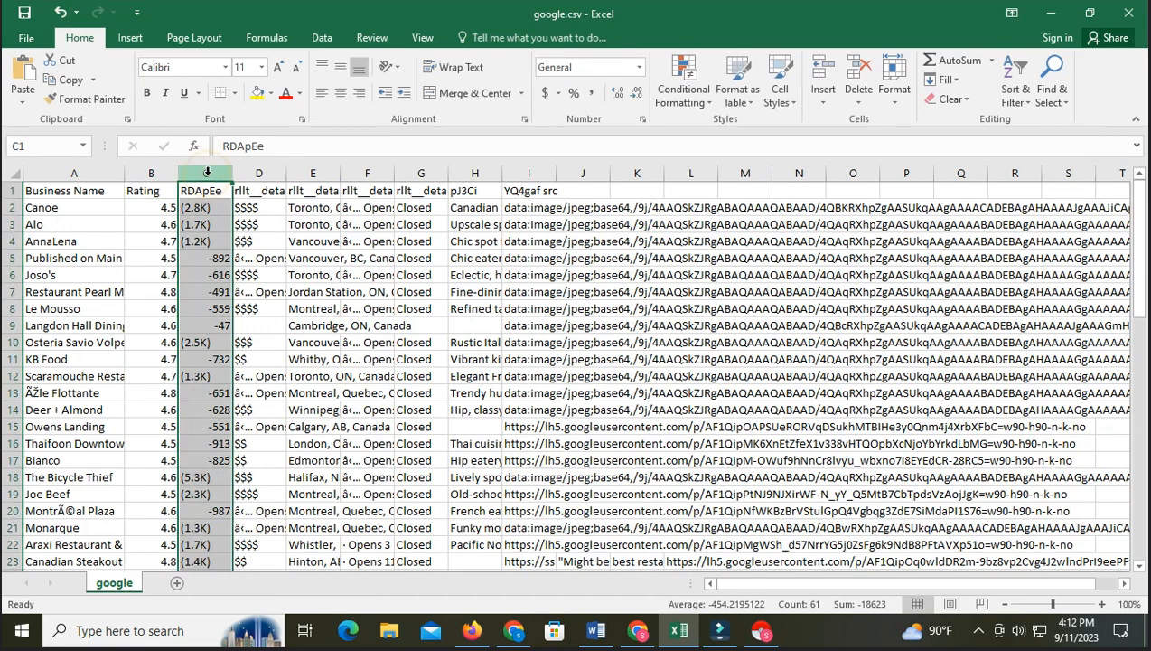
pyautogui.rightClick(207, 173)
pyautogui.click(258, 307)
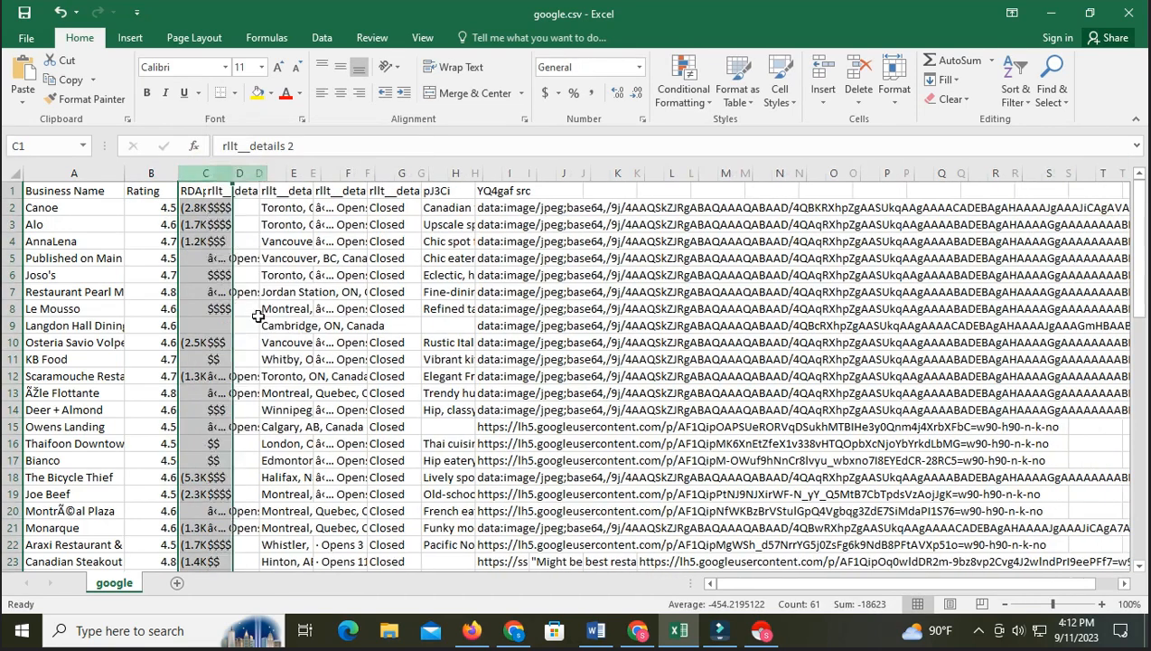
pyautogui.rightClick(207, 174)
pyautogui.click(260, 316)
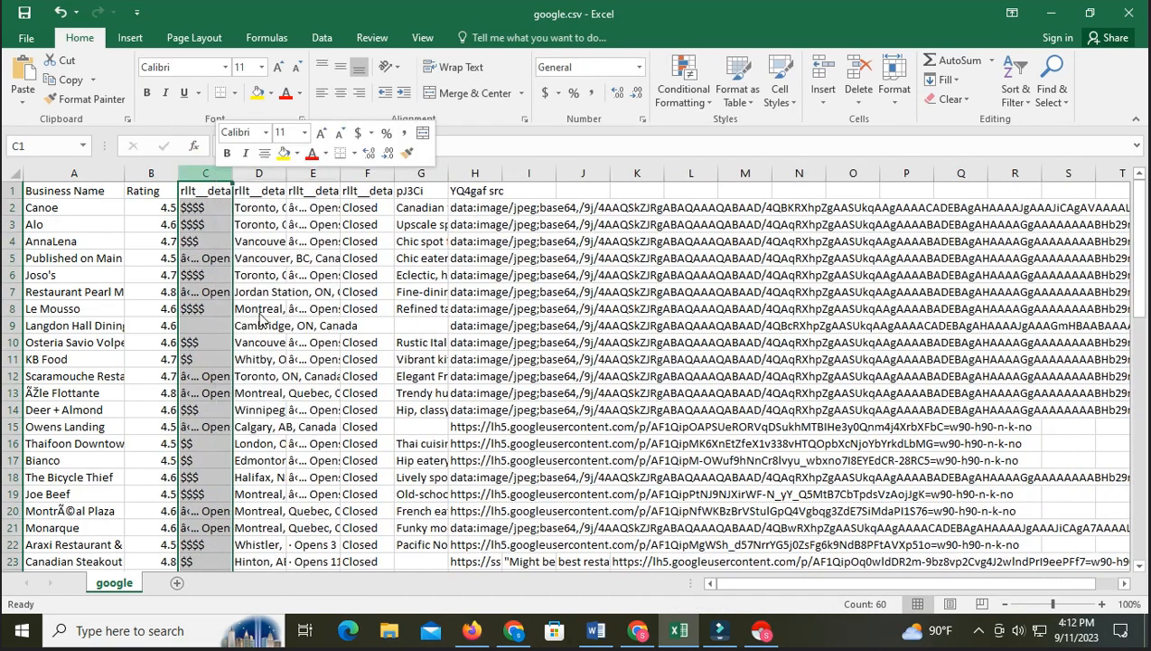
# - Widen column C to show the full city names and replace its header in C1 with Location
pyautogui.doubleClick(233, 172)
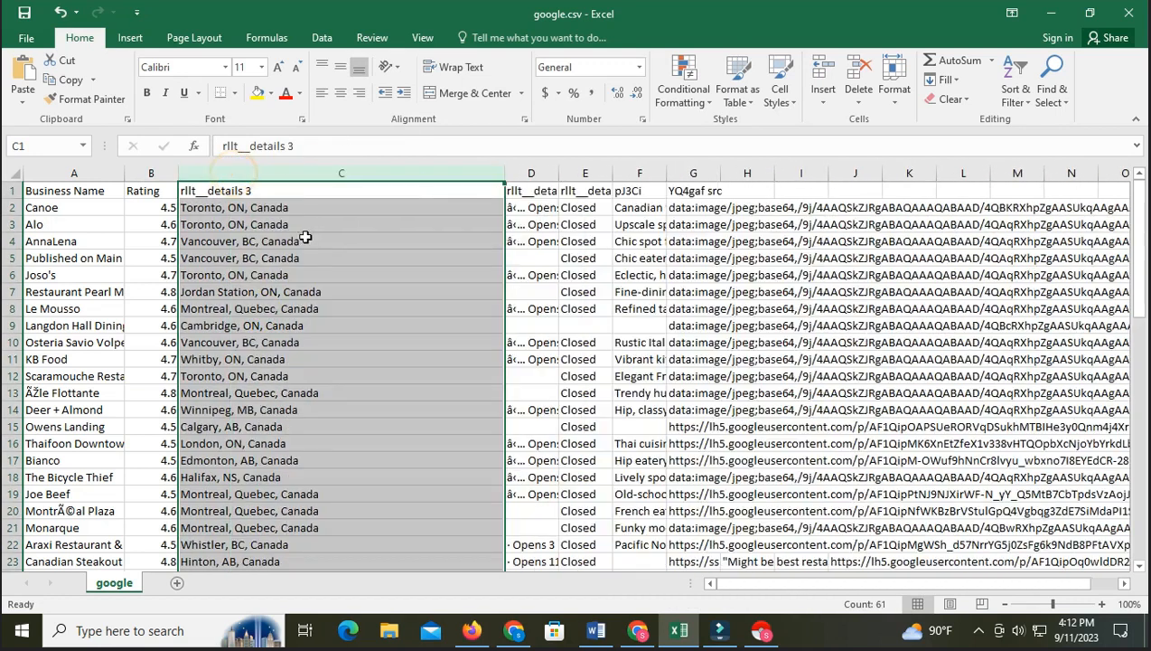
pyautogui.doubleClick(270, 188)
pyautogui.press('BackSpace')
pyautogui.press('BackSpace')
pyautogui.press('BackSpace')
pyautogui.press('BackSpace')
pyautogui.press('BackSpace')
pyautogui.press('BackSpace')
pyautogui.press('BackSpace')
pyautogui.press('BackSpace')
pyautogui.press('BackSpace')
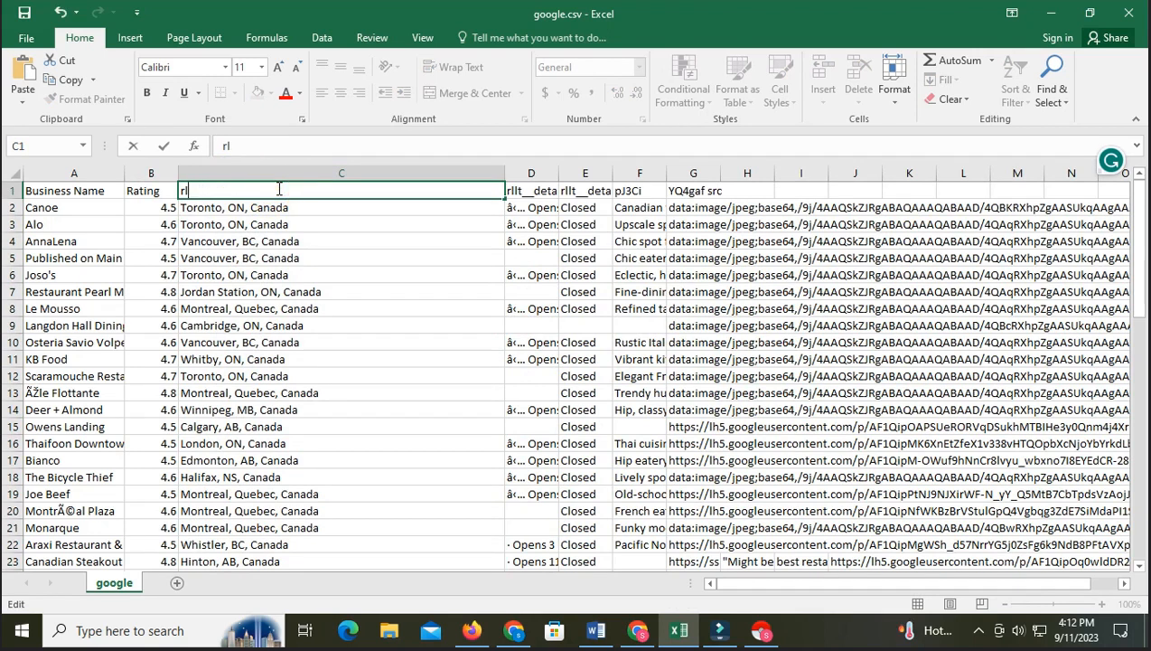
pyautogui.press('BackSpace')
pyautogui.write('Loc')
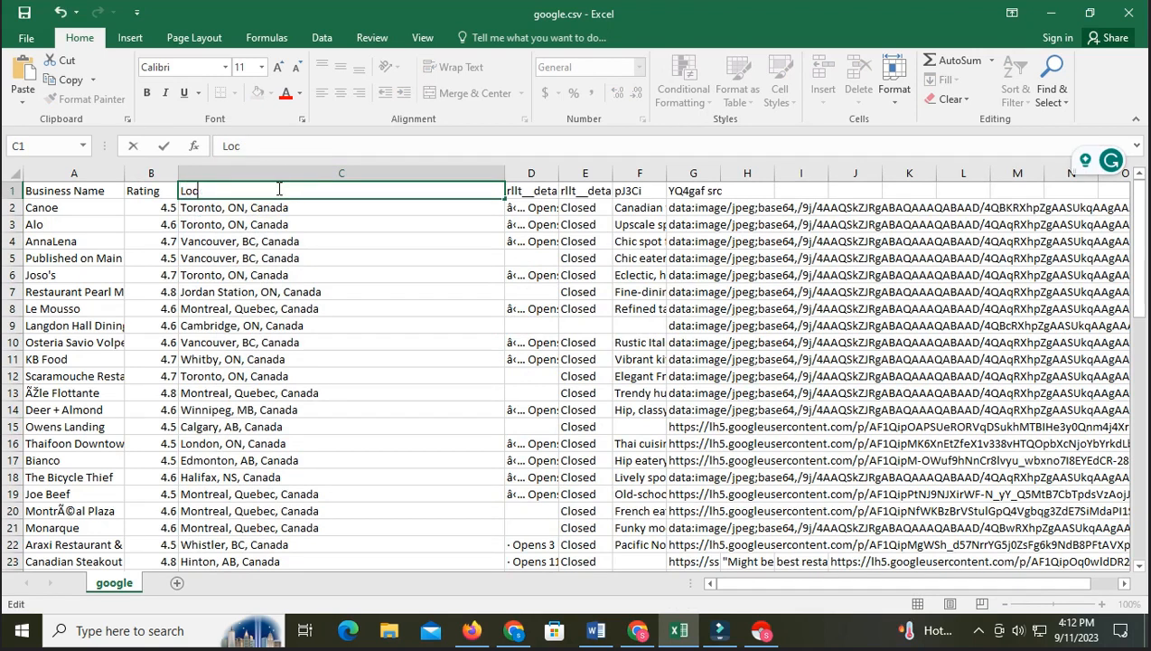
pyautogui.write('ation')
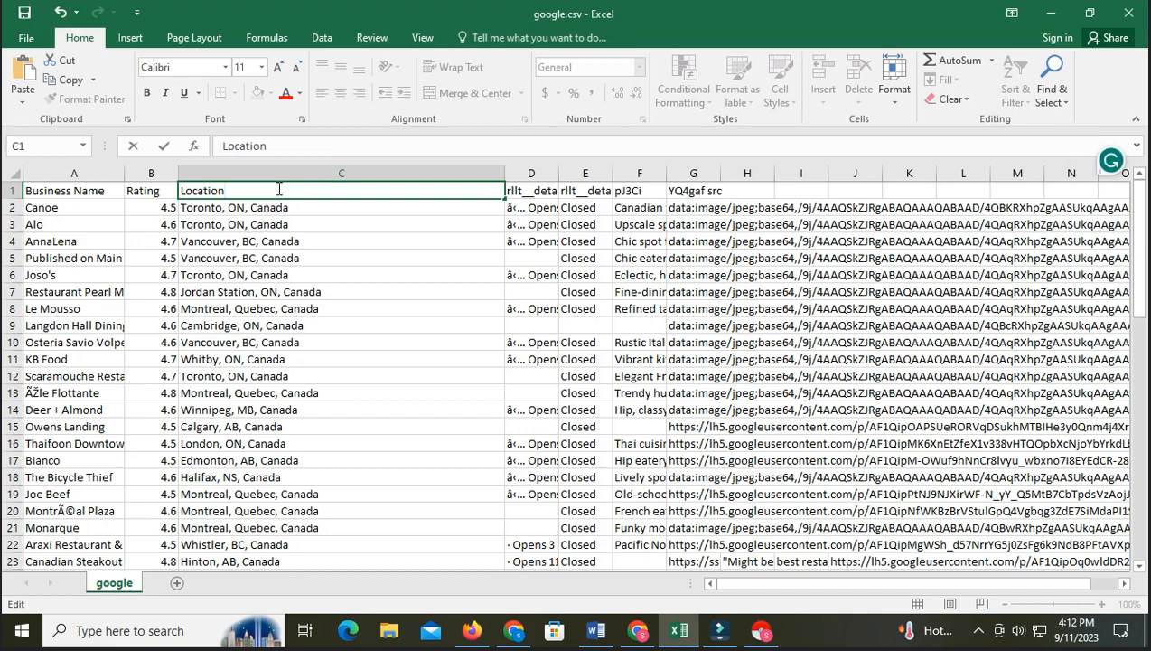
# - Narrow the Location column to fit its text, widen columns D, E and F, and check the rows down the sheet
pyautogui.click(380, 242)
pyautogui.moveTo(503, 172); pyautogui.dragTo(334, 174)
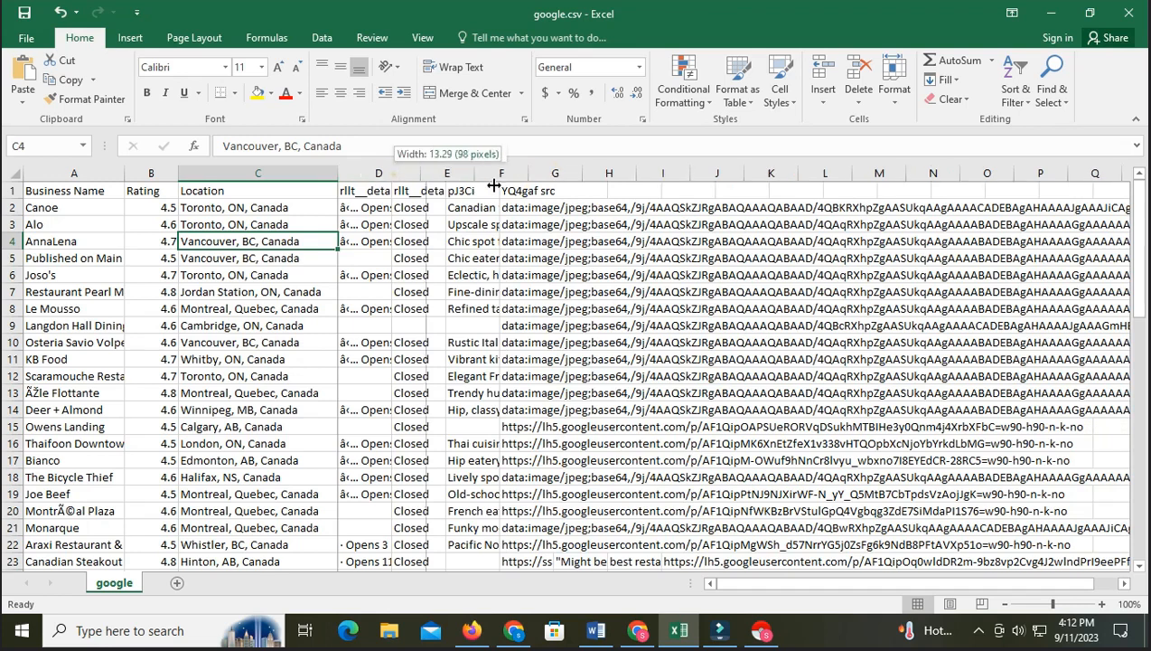
pyautogui.doubleClick(391, 173)
pyautogui.moveTo(567, 174); pyautogui.dragTo(655, 172)
pyautogui.scroll(-17, 560, 417)
pyautogui.scroll(6, 561, 417)
pyautogui.scroll(11, 560, 417)
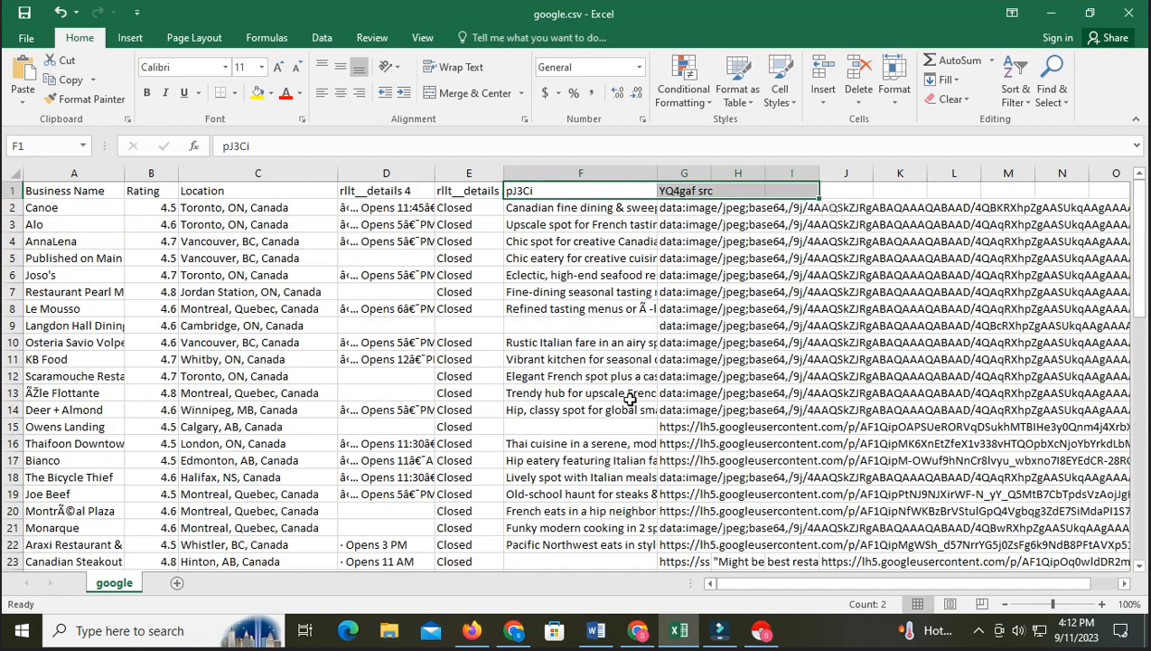
# - Narrow column F and widen columns G and H to inspect the remaining scraped data
pyautogui.moveTo(657, 172); pyautogui.dragTo(761, 173)
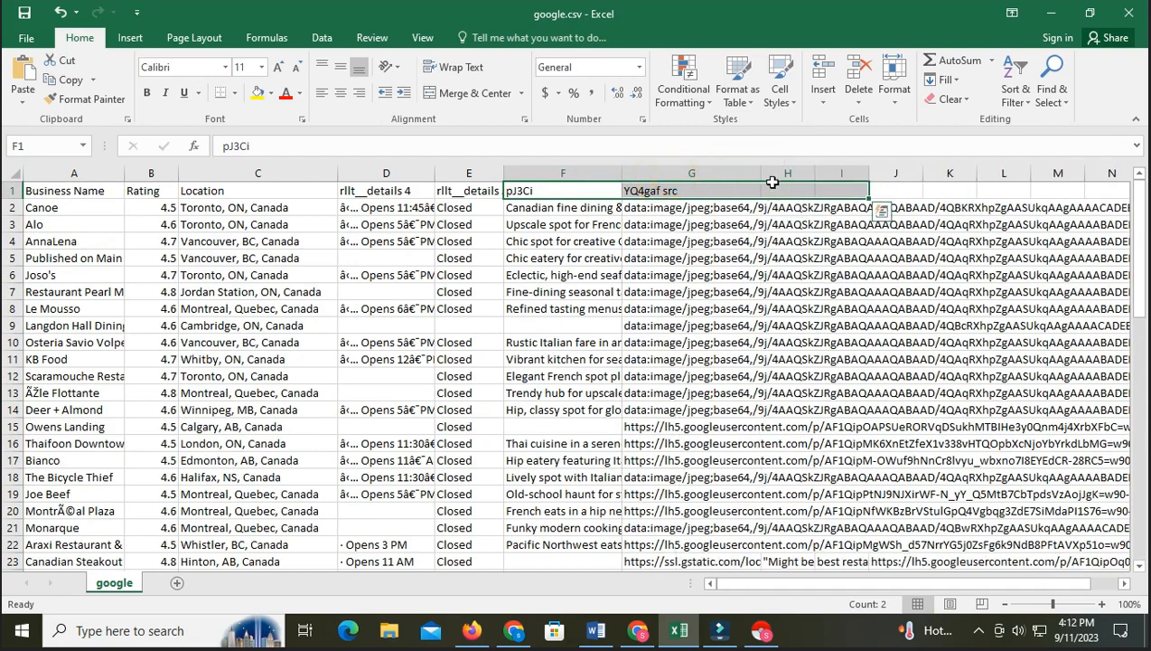
pyautogui.doubleClick(815, 173)
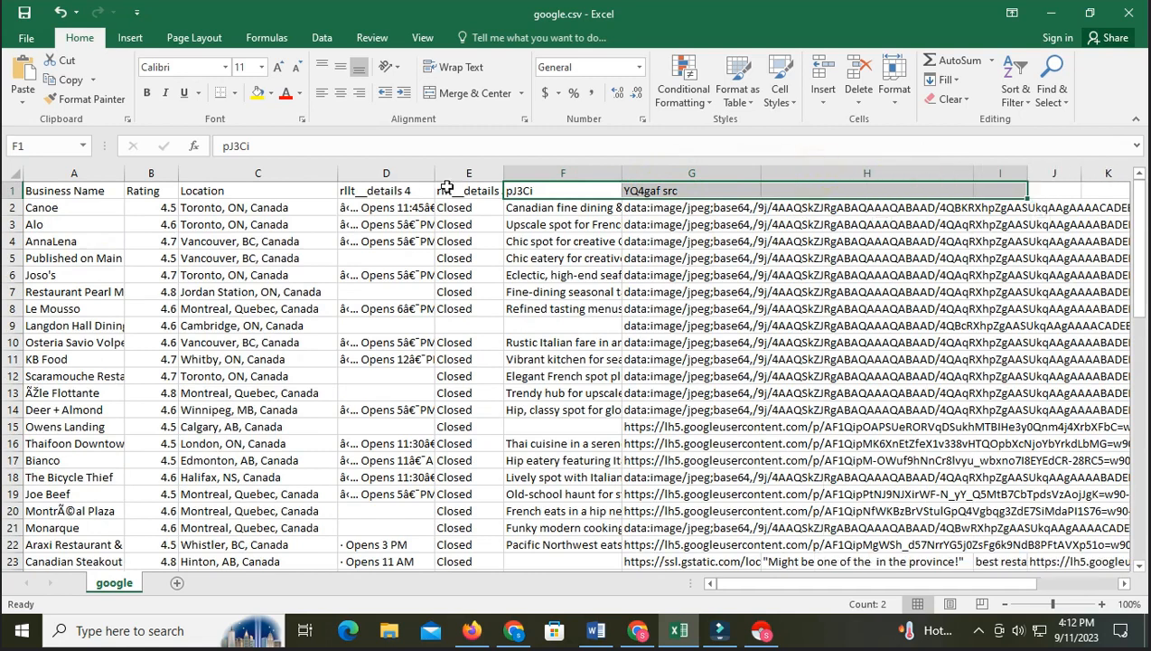
pyautogui.moveTo(727, 589)
pyautogui.mouseDown()
pyautogui.moveTo(1000, 584)
pyautogui.moveTo(710, 603)
pyautogui.mouseUp()
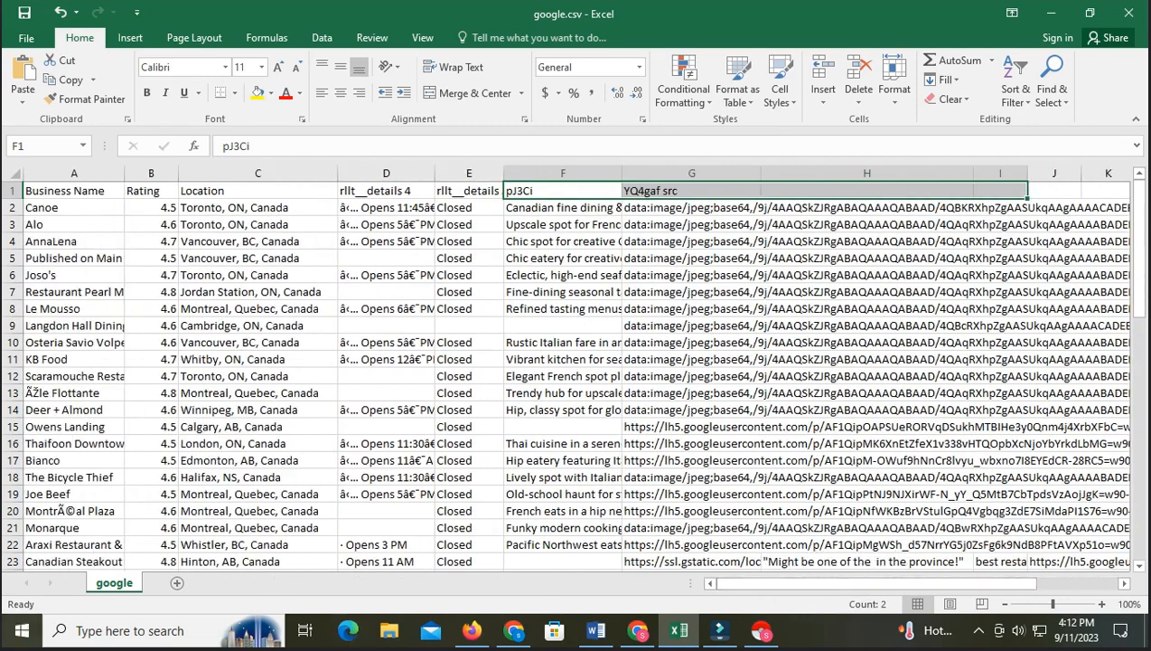
# - Delete all remaining scraped columns from D onward, keeping only Business Name, Rating and Location
pyautogui.click(386, 174)
pyautogui.moveTo(435, 225); pyautogui.dragTo(1145, 399)
pyautogui.rightClick(344, 361)
pyautogui.click(394, 251)
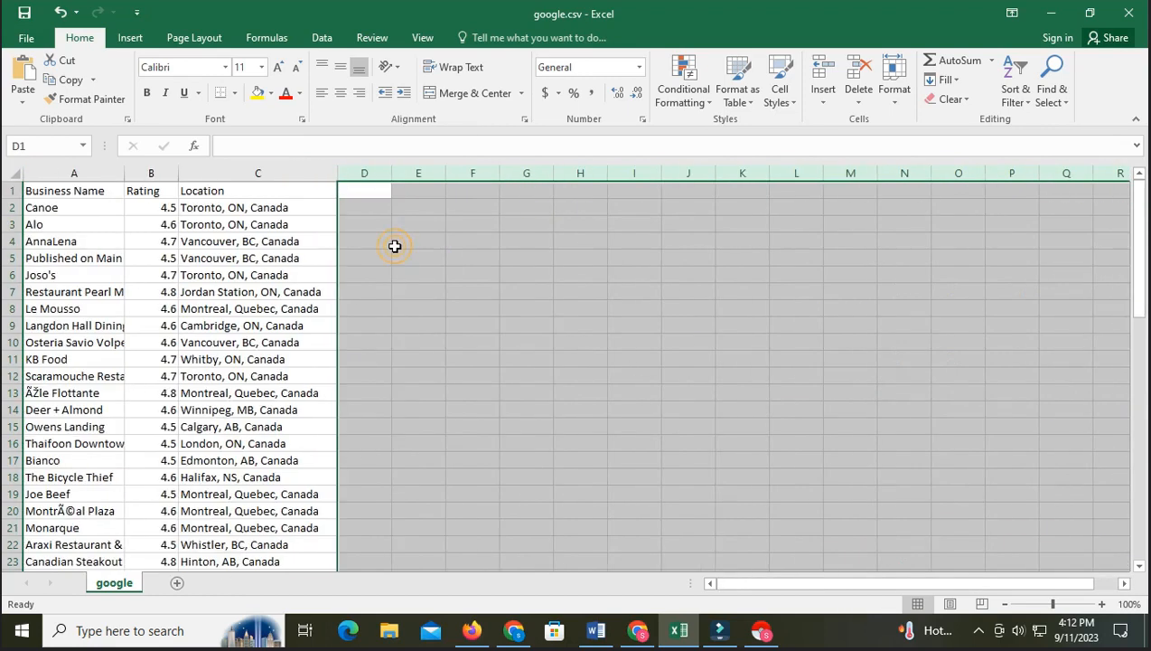
pyautogui.click(471, 290)
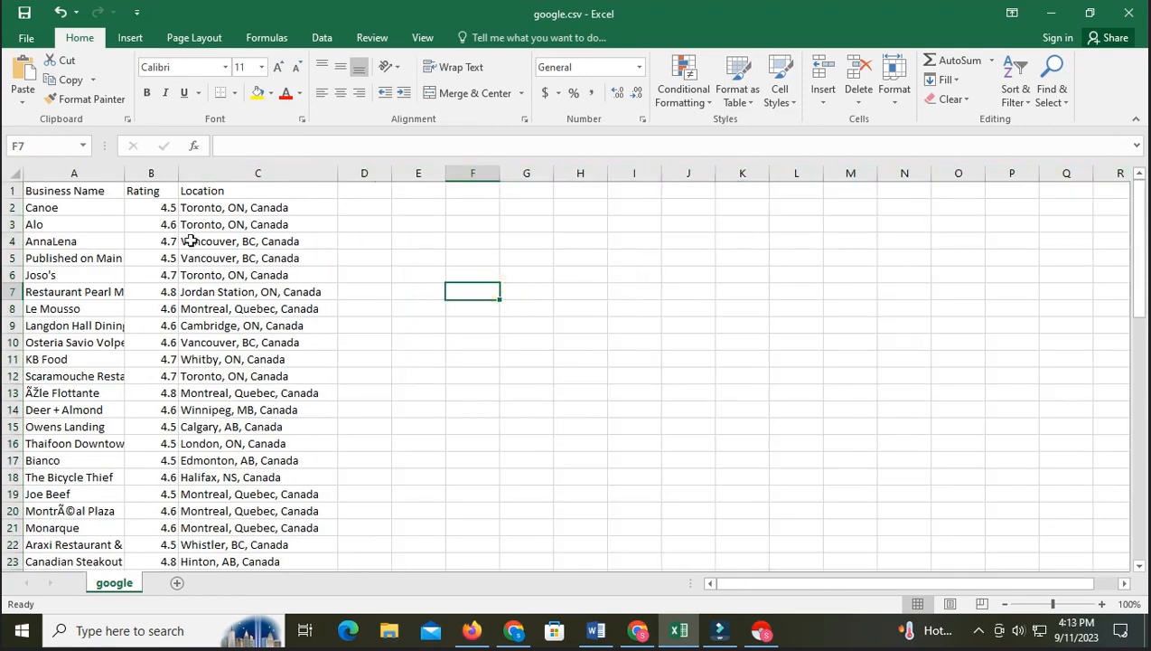
# - Add the headers Owner name in D1 and Email in E1, and widen columns D and E
pyautogui.doubleClick(365, 191)
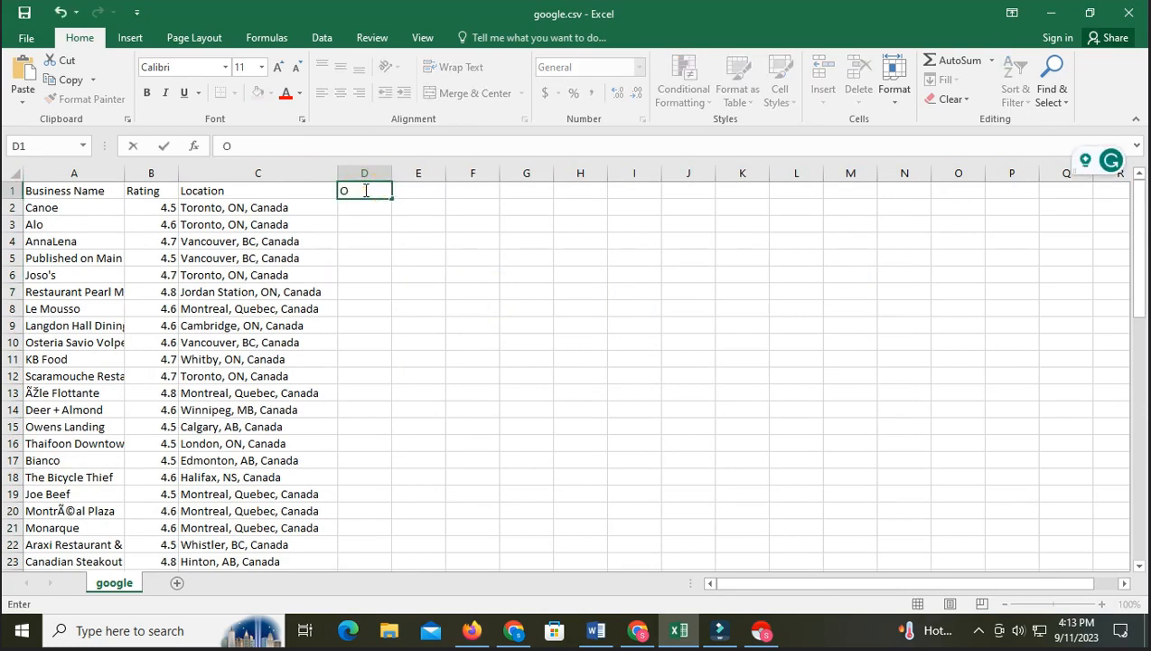
pyautogui.write('Owner na')
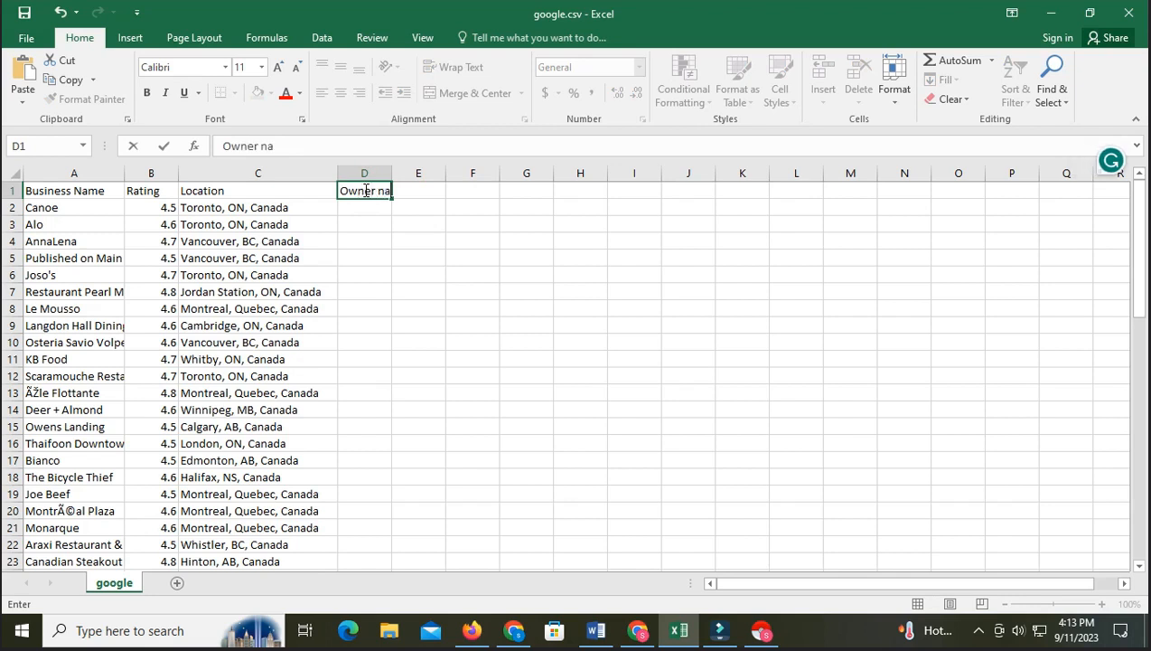
pyautogui.write('me')
pyautogui.click(411, 194)
pyautogui.doubleClick(419, 190)
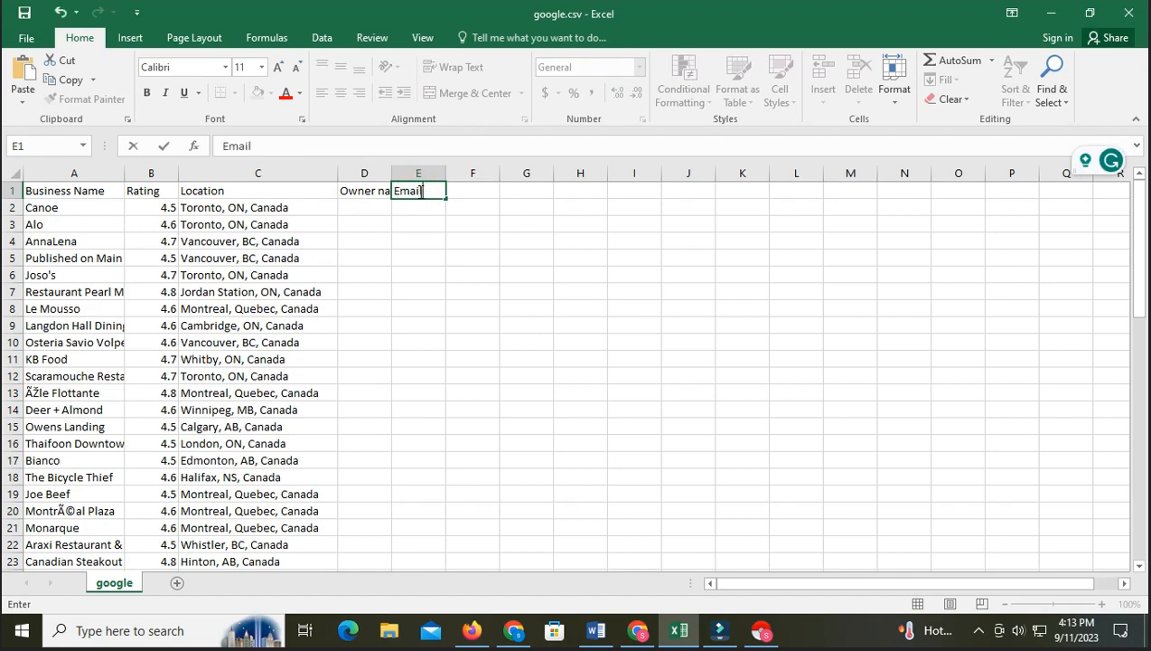
pyautogui.click(371, 253)
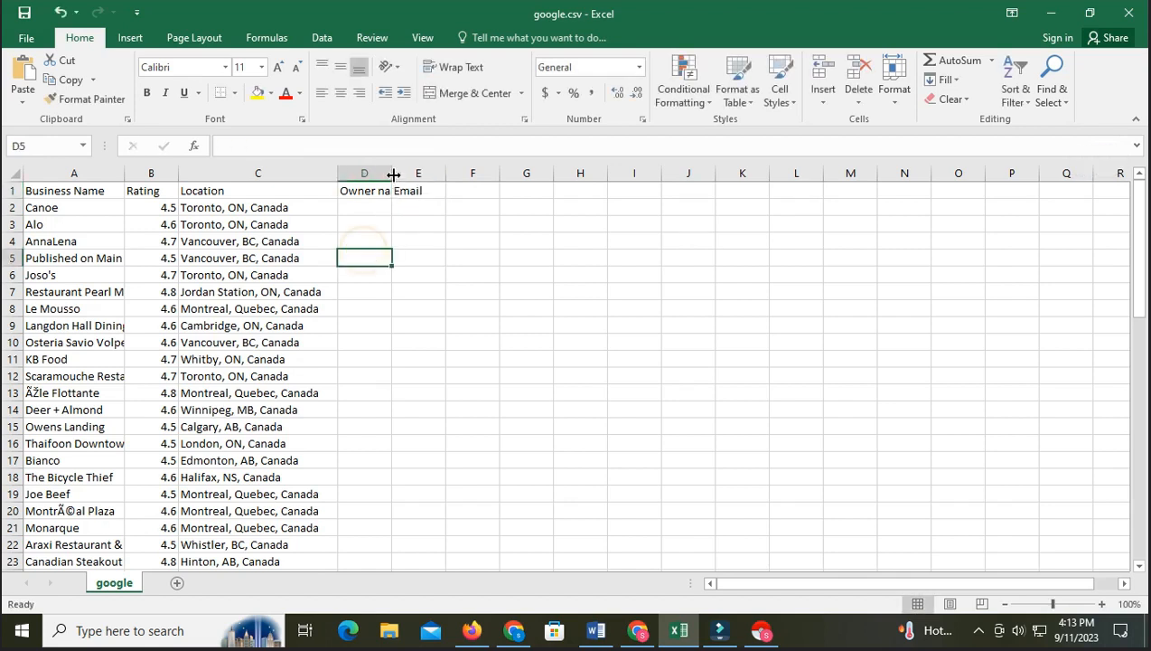
pyautogui.moveTo(386, 175); pyautogui.dragTo(517, 174)
pyautogui.click(478, 173)
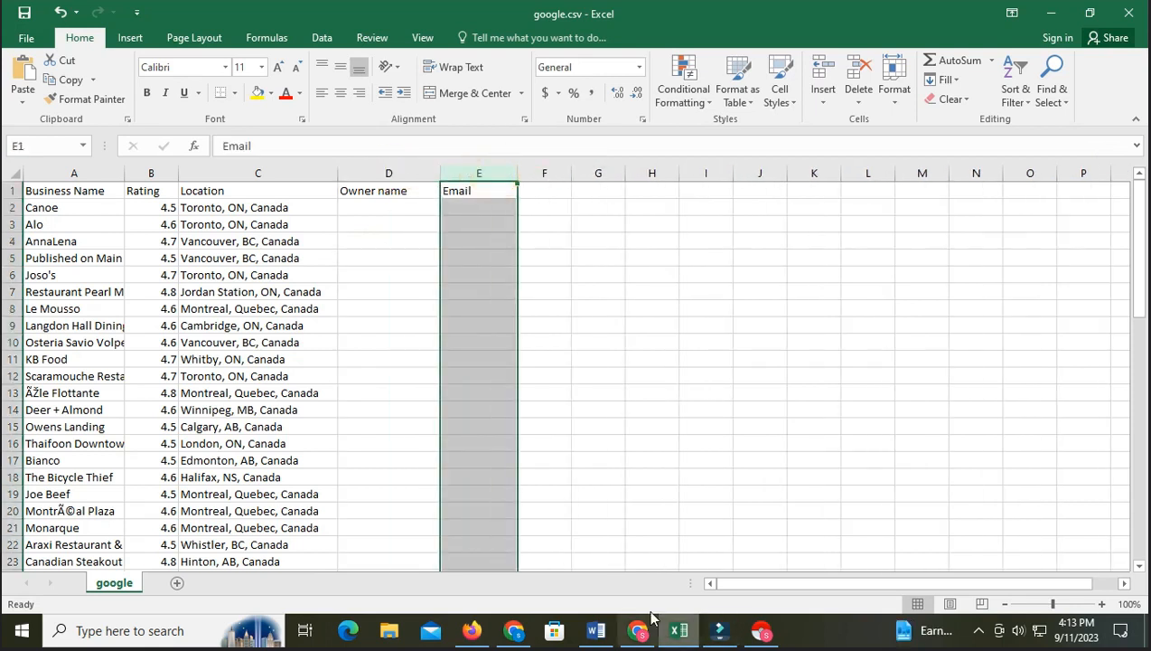
# - Switch to Word to review the project requirements, and check the restaurant search results in Chrome
pyautogui.click(603, 631)
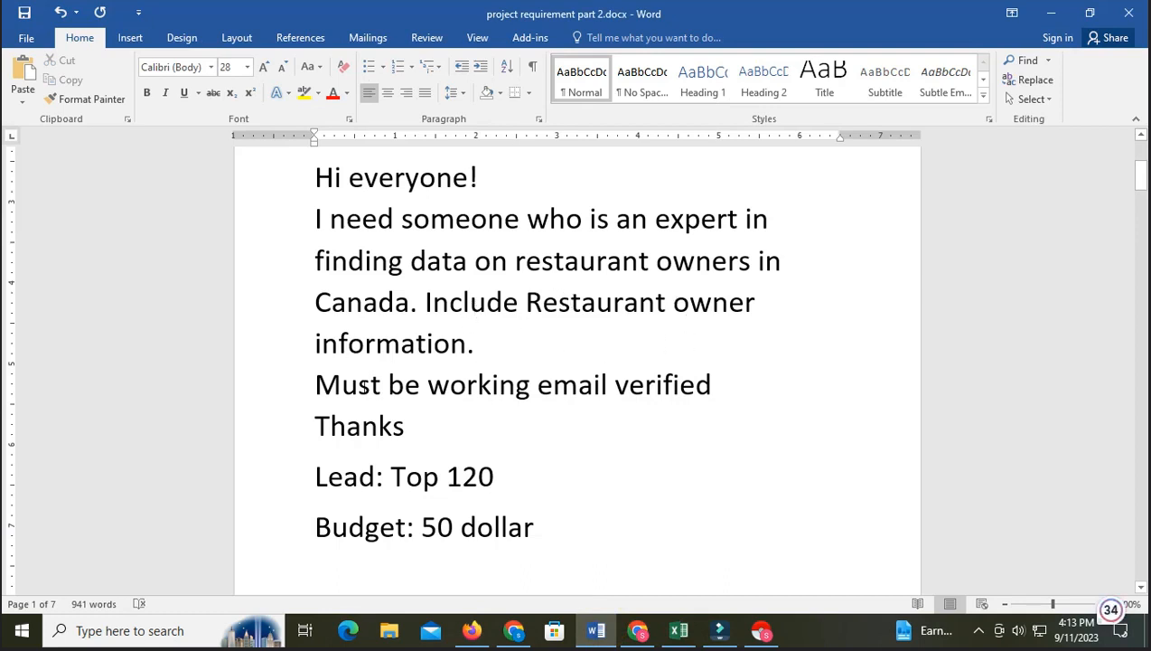
pyautogui.click(641, 633)
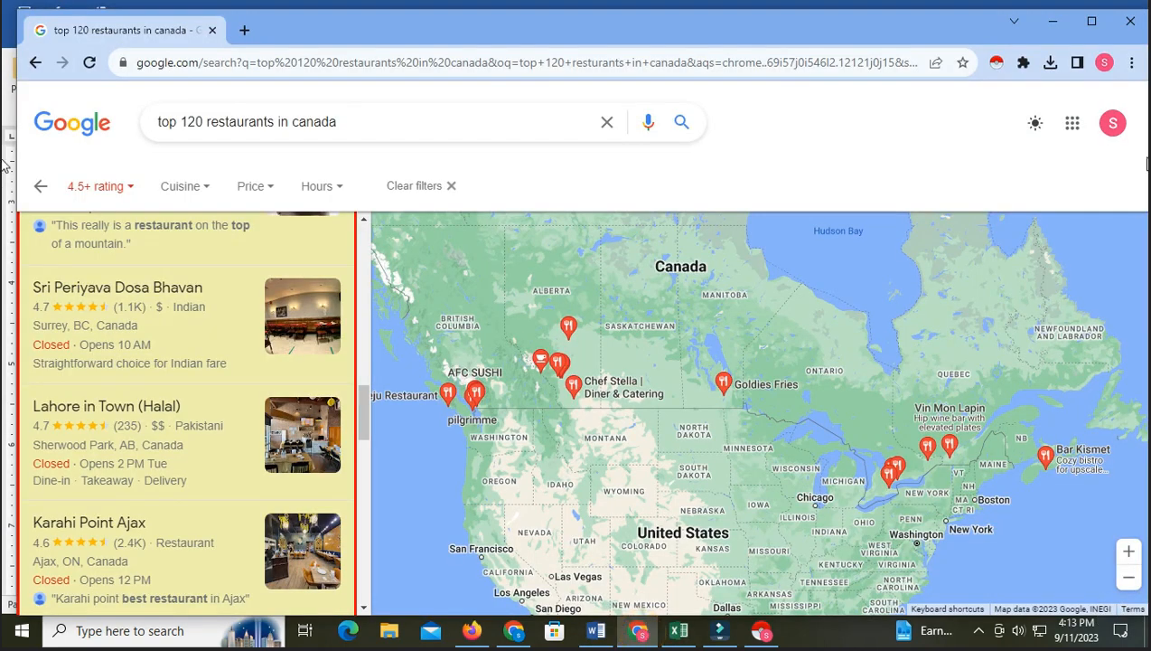
pyautogui.click(766, 632)
pyautogui.click(599, 29)
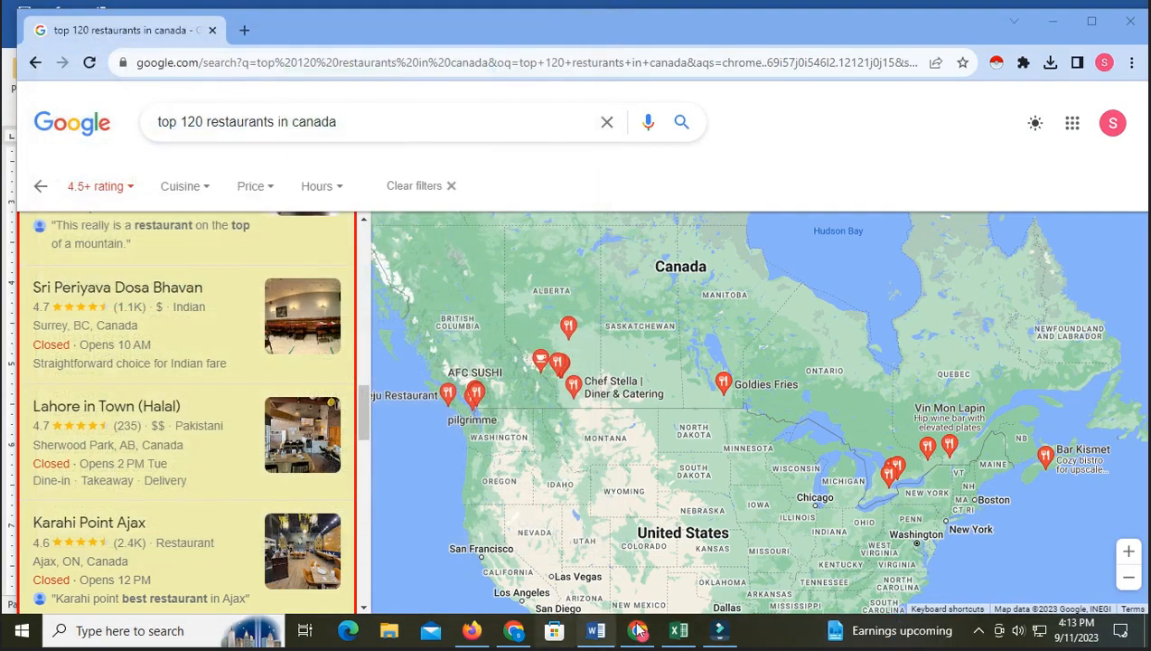
# - Return to the google.csv workbook in Excel and copy the business name Canoe from cell A2
pyautogui.click(682, 633)
pyautogui.click(76, 208)
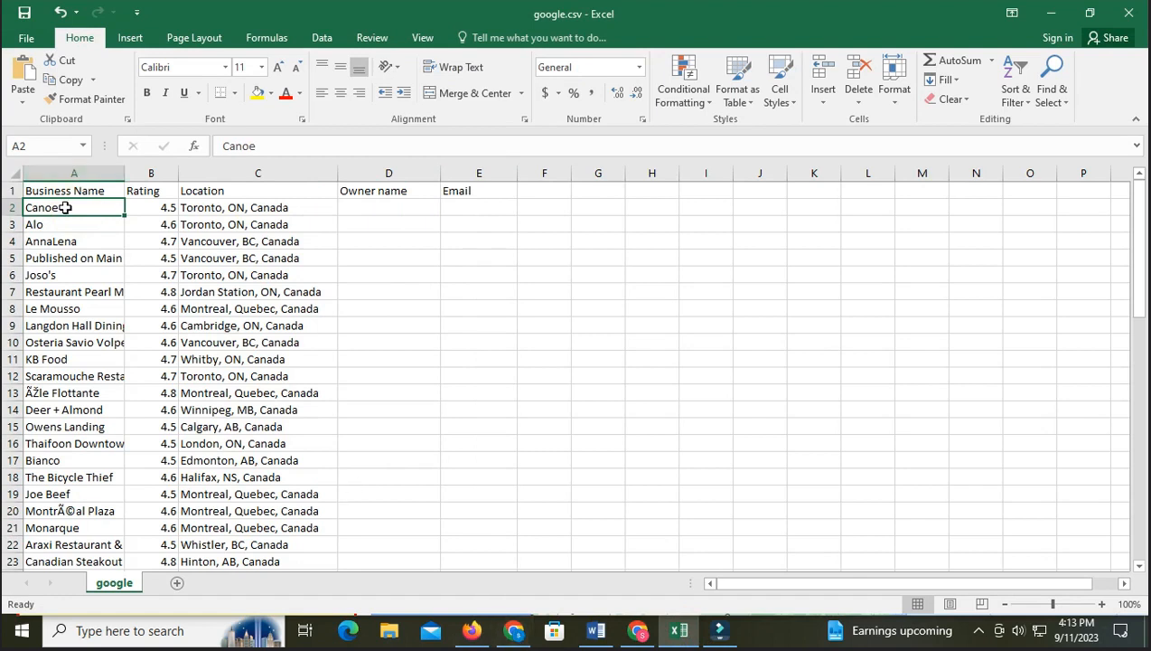
pyautogui.rightClick(65, 208)
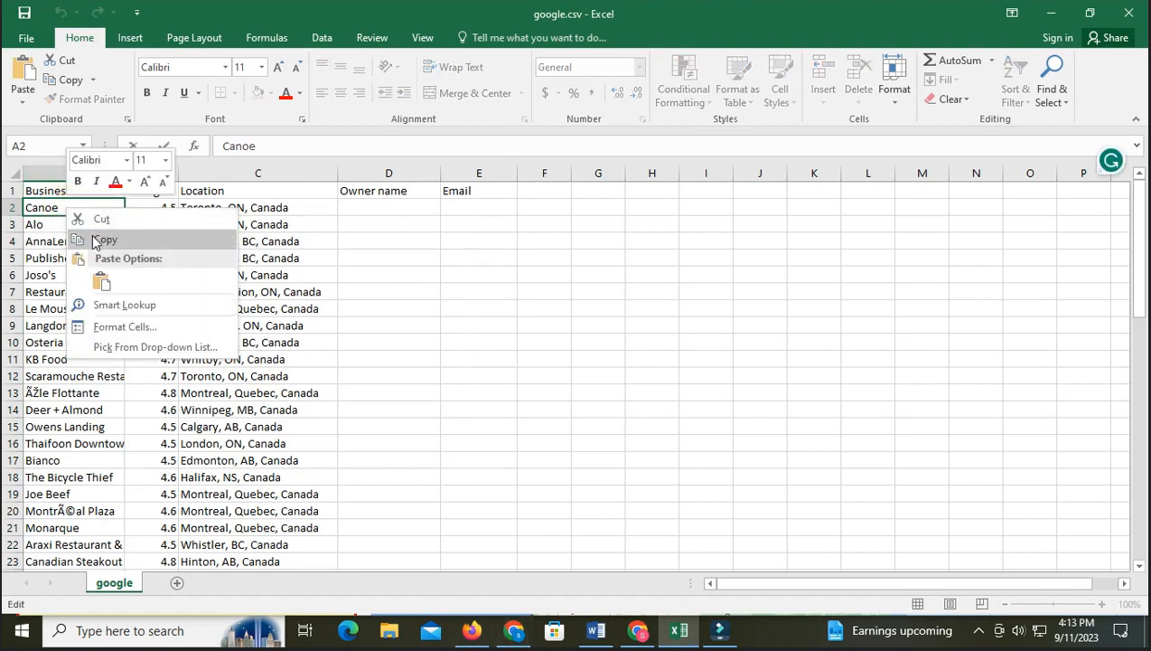
pyautogui.click(95, 237)
pyautogui.click(61, 207)
pyautogui.rightClick(62, 207)
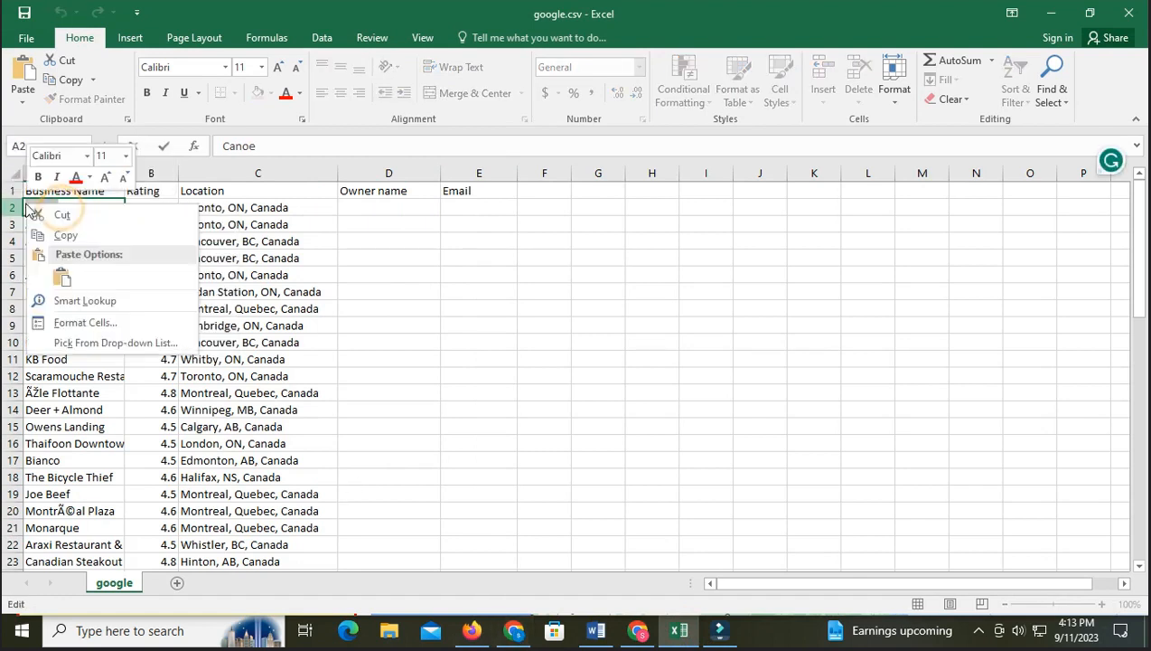
pyautogui.click(66, 235)
# - Switch to Apollo in the browser and filter the people search by the job title owner
pyautogui.hotkey('alt', 'Tab')
pyautogui.click(137, 456)
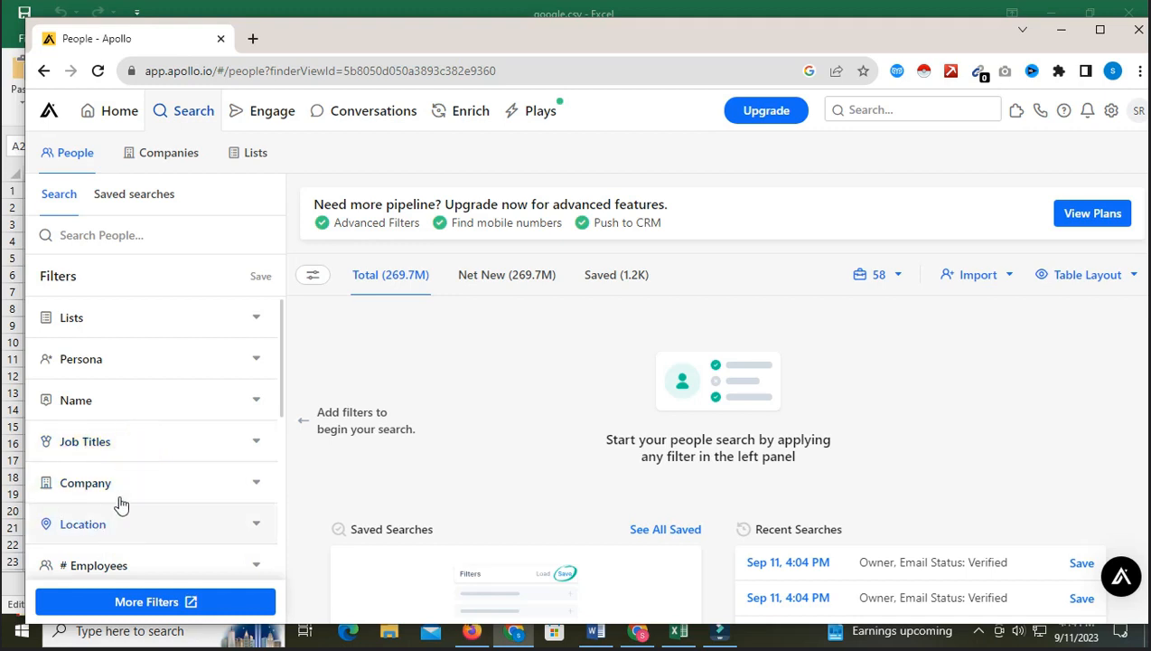
pyautogui.click(161, 438)
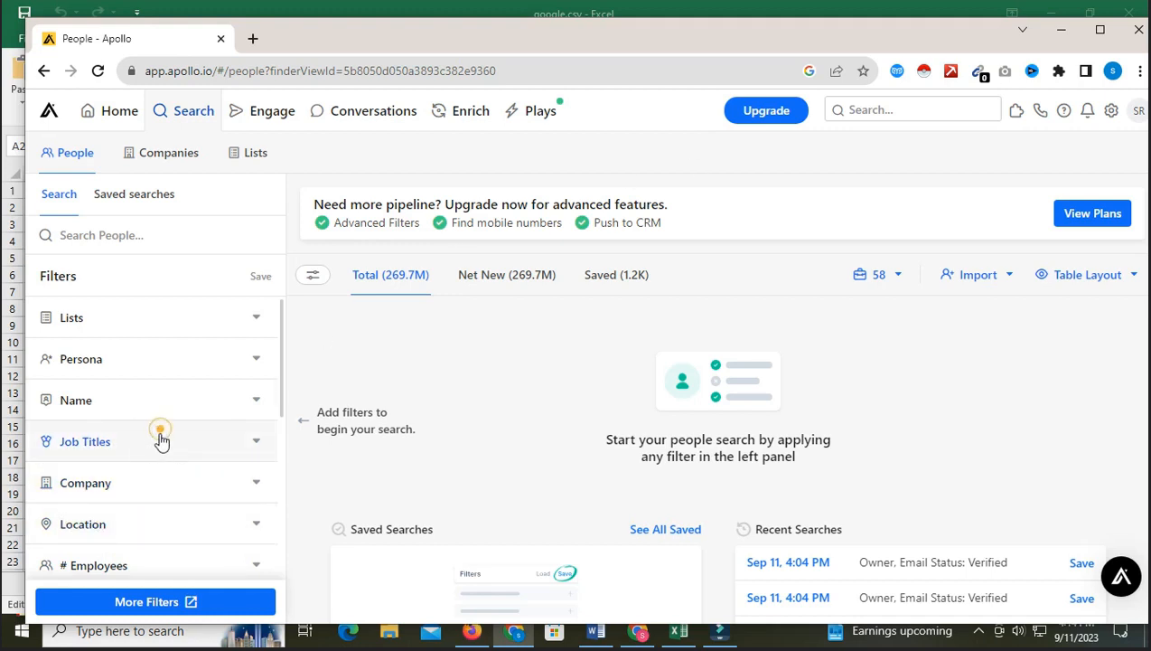
pyautogui.click(104, 518)
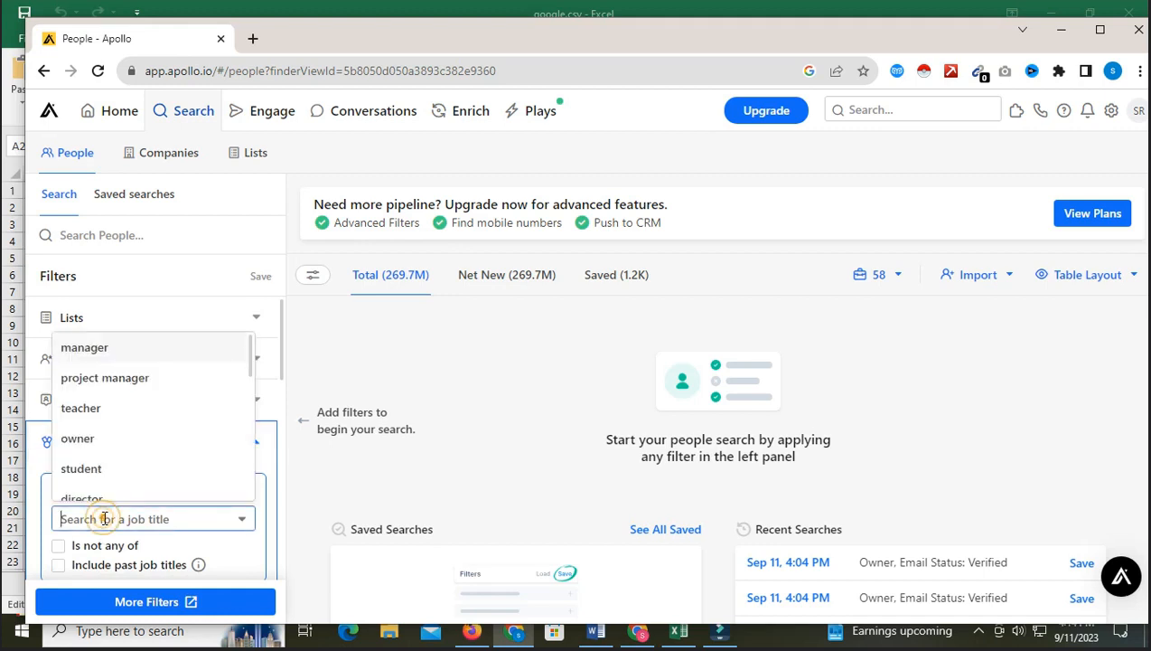
pyautogui.click(96, 450)
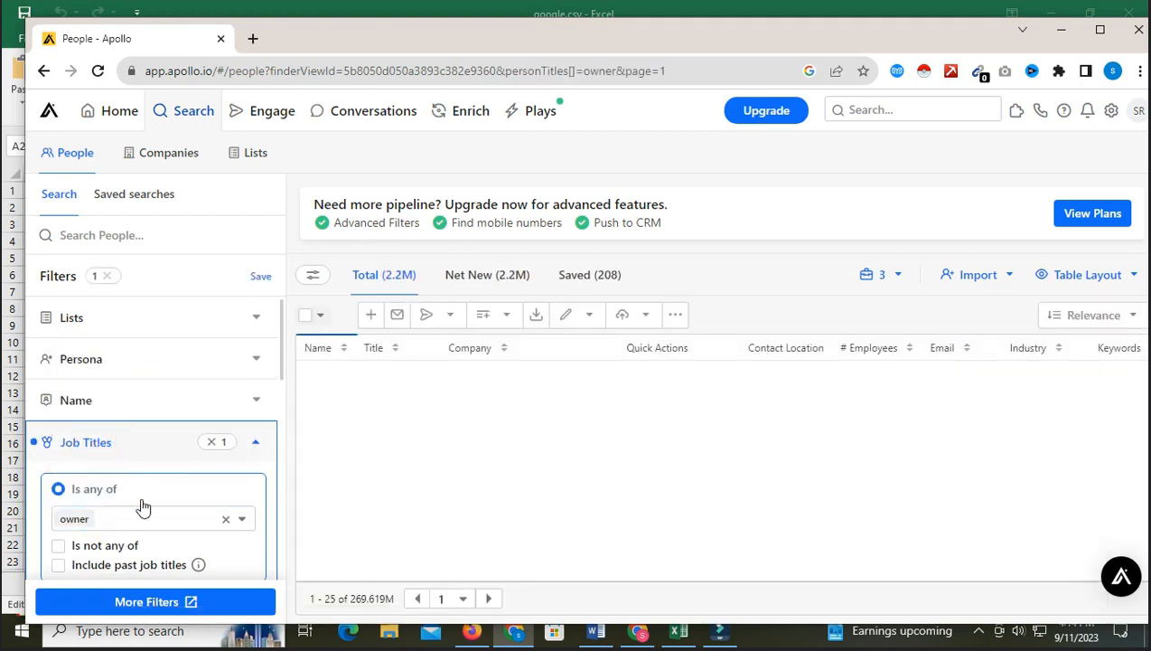
# - Restrict the people search to contacts whose business email status is Verified
pyautogui.scroll(-2, 140, 506)
pyautogui.scroll(-5, 141, 504)
pyautogui.click(115, 473)
pyautogui.click(48, 534)
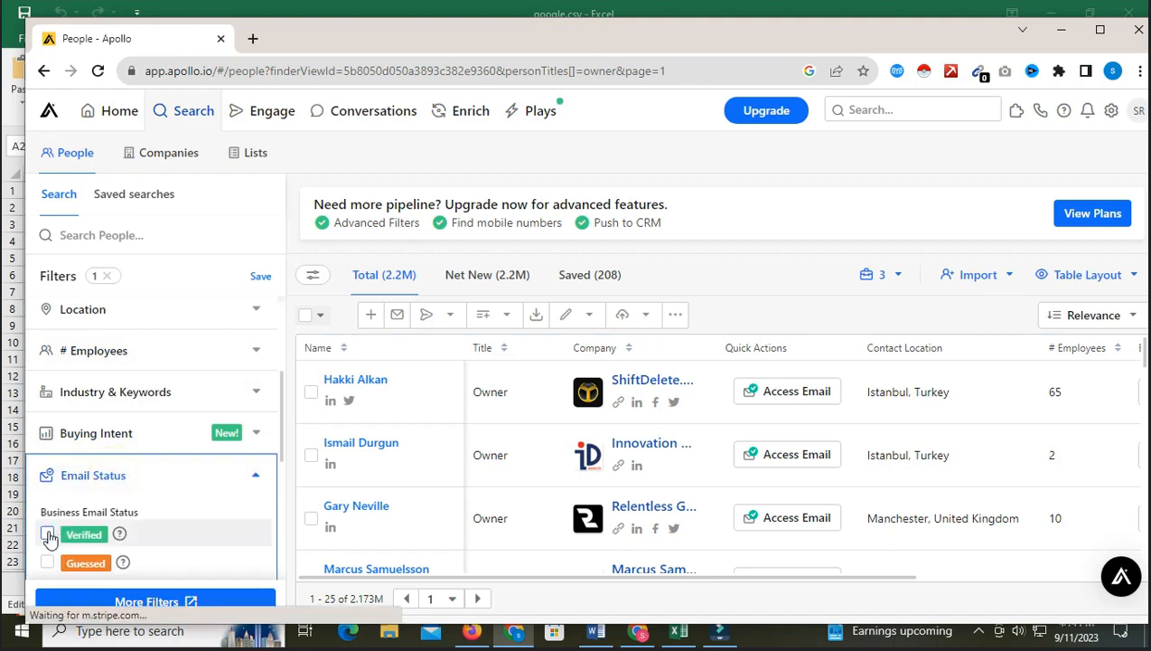
pyautogui.click(257, 479)
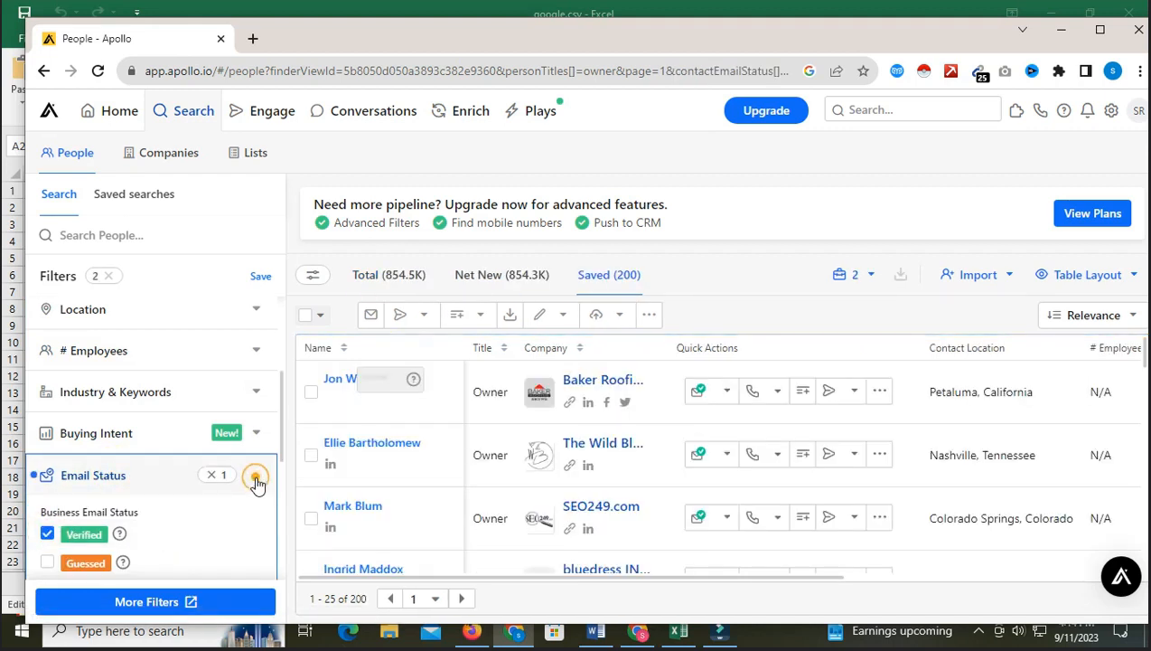
# - Search the company filter for Canoe and look through the suggested companies for the restaurant
pyautogui.scroll(3, 215, 466)
pyautogui.scroll(-1, 215, 465)
pyautogui.click(208, 434)
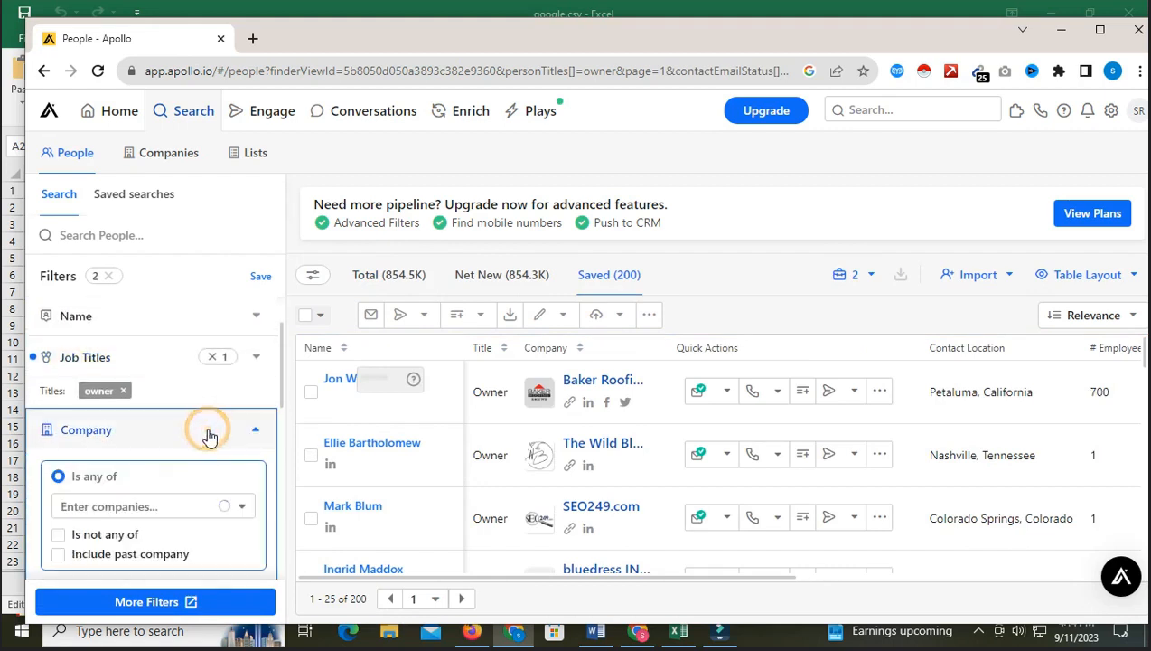
pyautogui.click(102, 510)
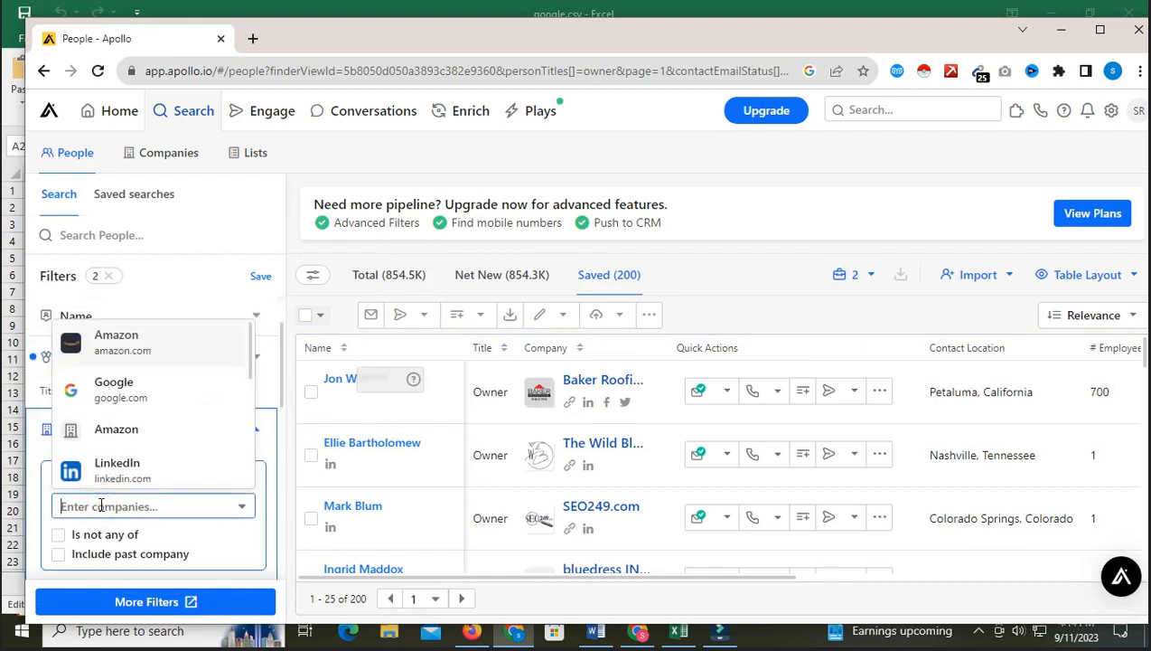
pyautogui.write('Canoe')
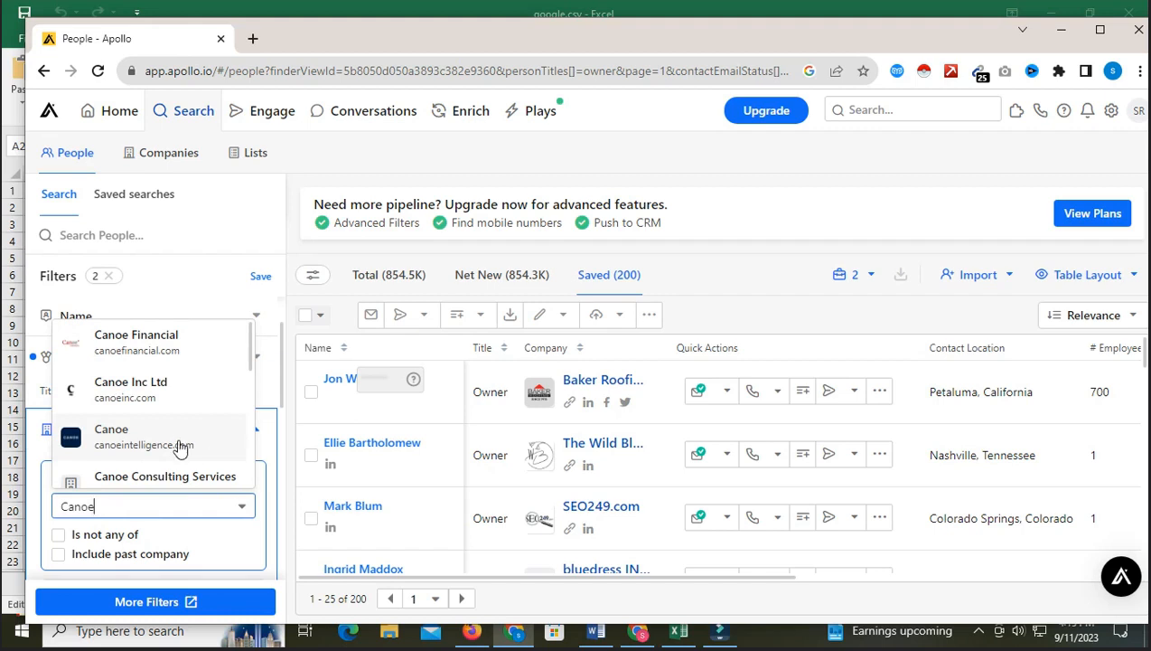
pyautogui.scroll(-3, 161, 450)
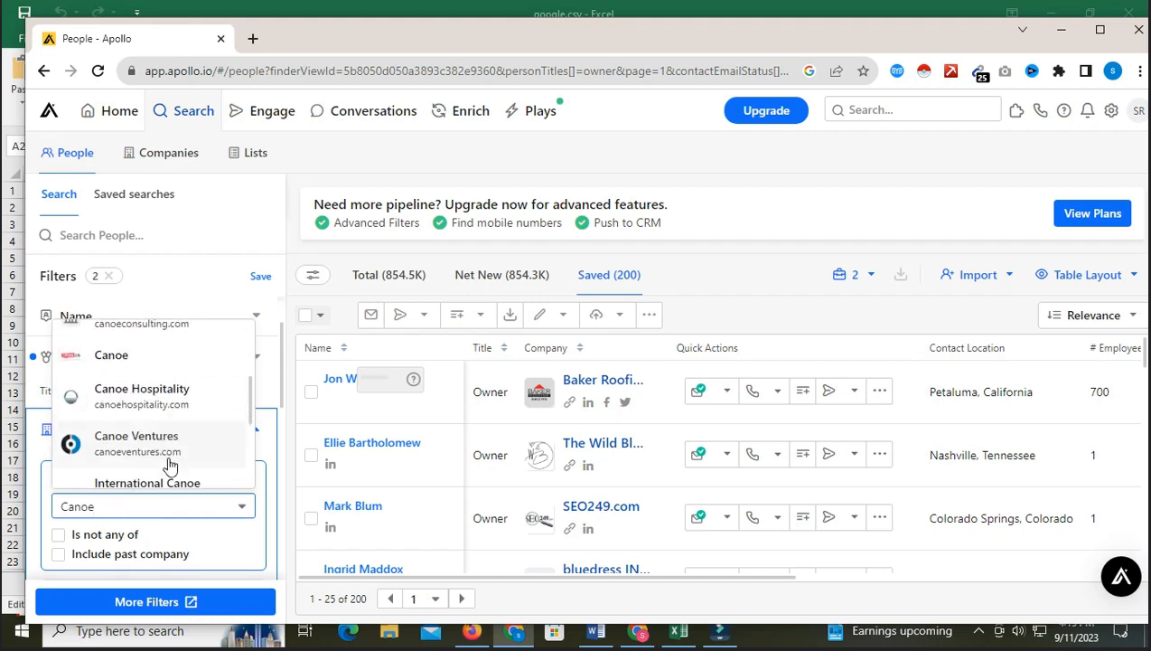
pyautogui.scroll(-4, 170, 465)
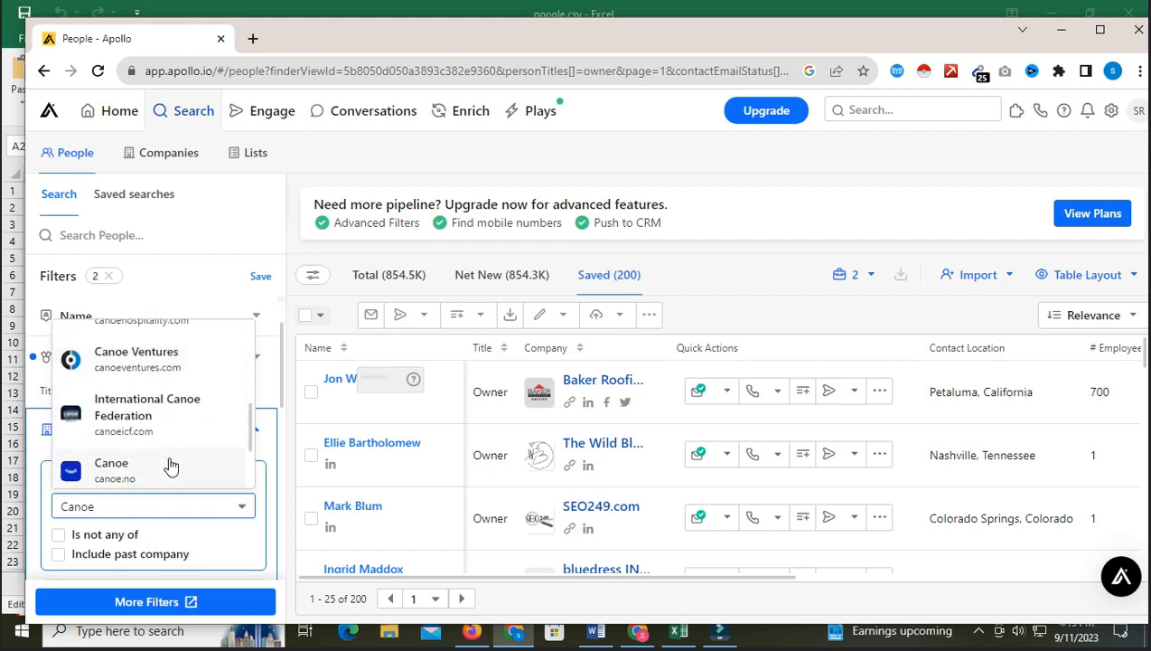
pyautogui.scroll(7, 170, 466)
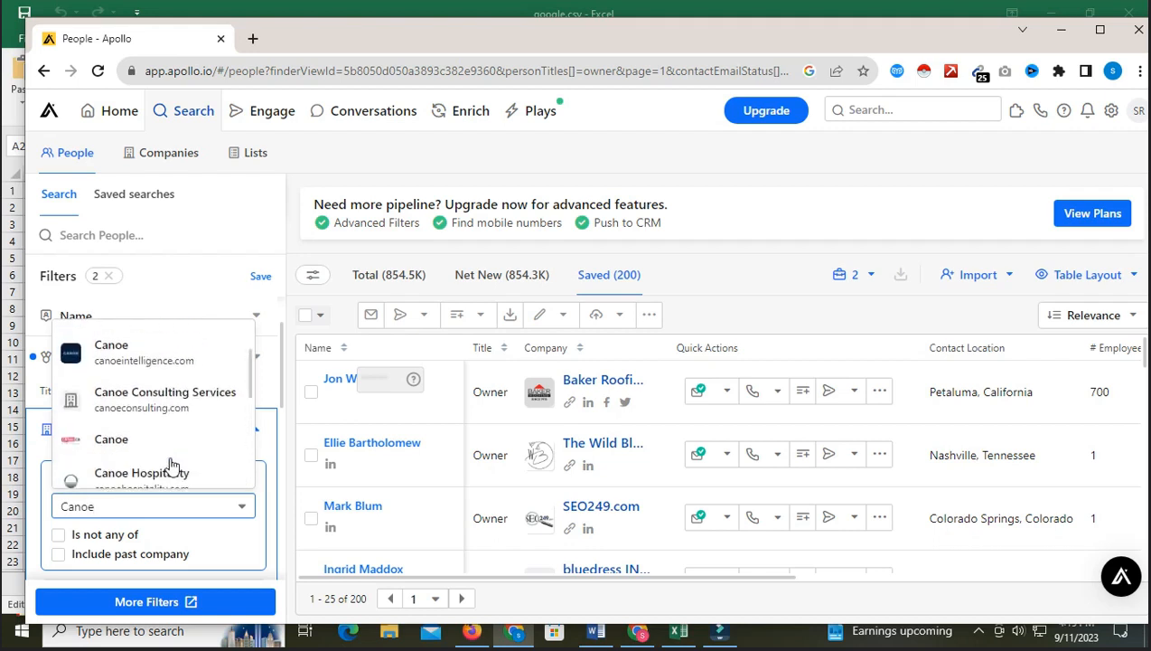
# - Switch to the Google results in Chrome and go back to the original restaurant search page
pyautogui.click(638, 633)
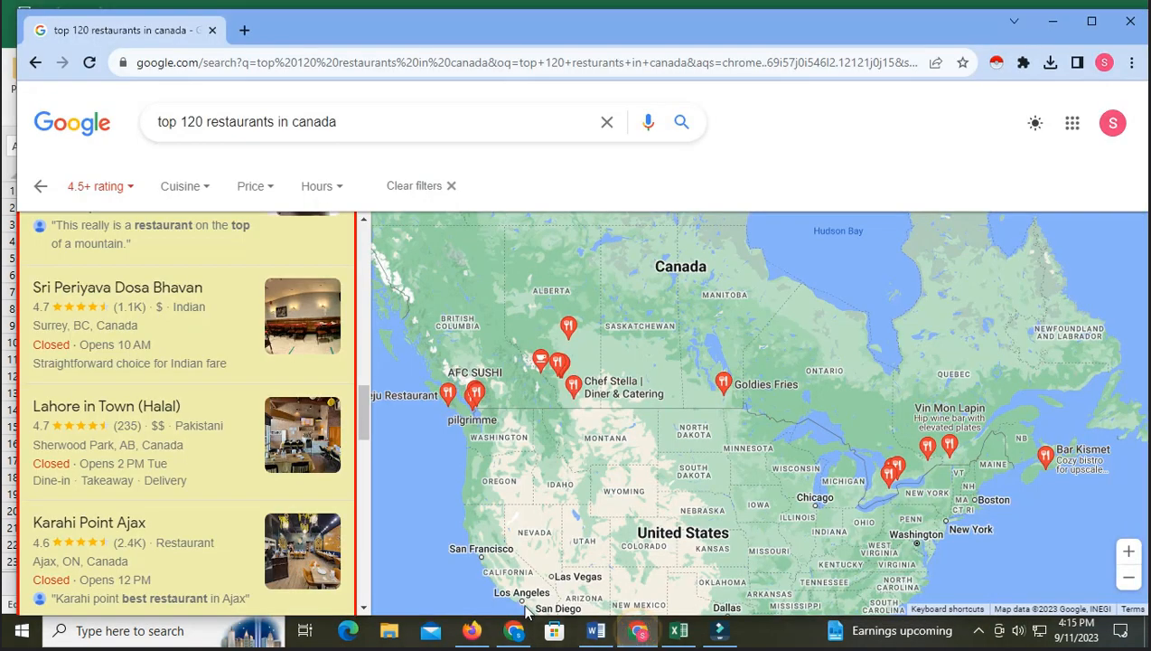
pyautogui.scroll(-1, 469, 450)
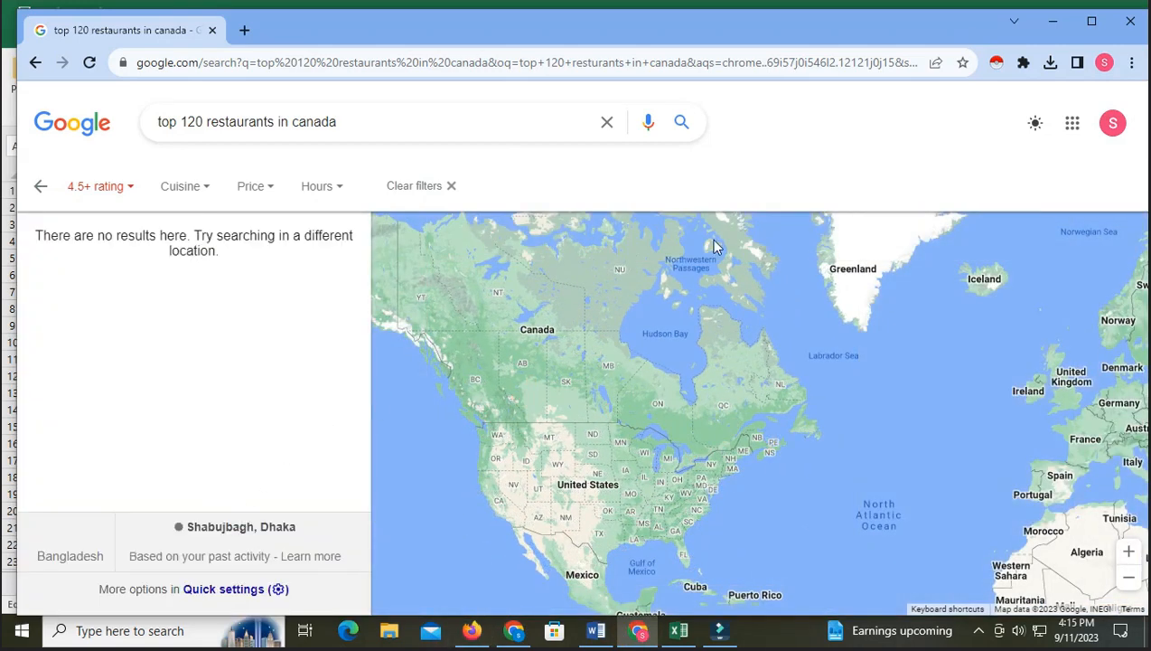
pyautogui.click(36, 63)
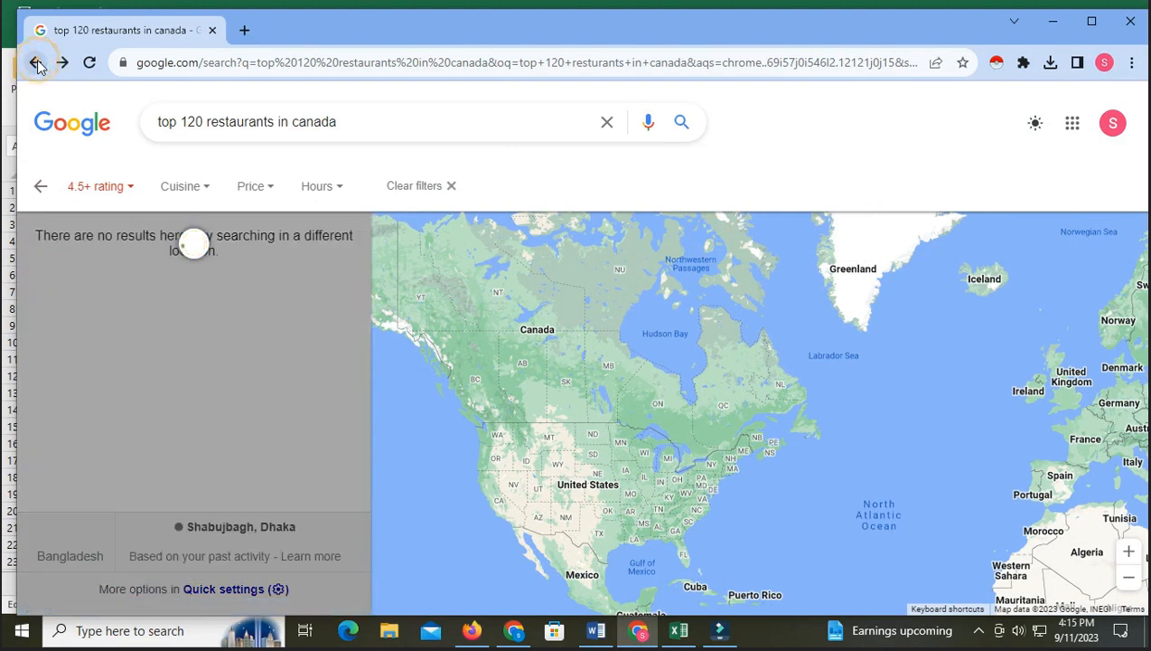
pyautogui.click(37, 65)
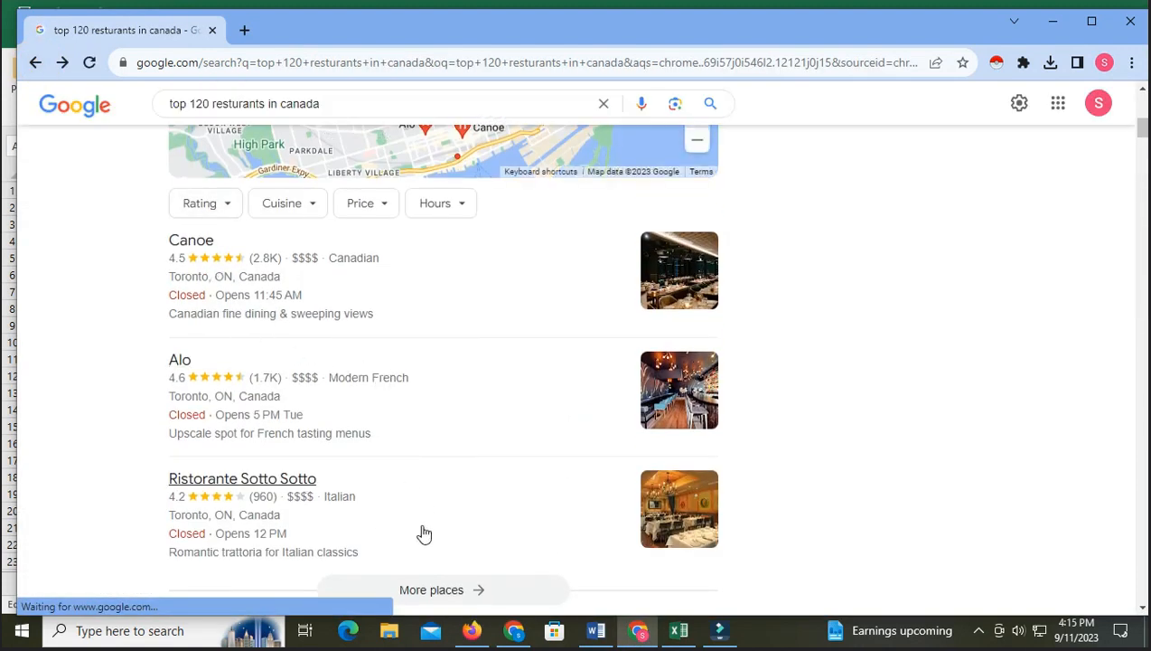
# - Filter the restaurants to ratings of 4.5 and up and open the details of Canoe
pyautogui.click(206, 208)
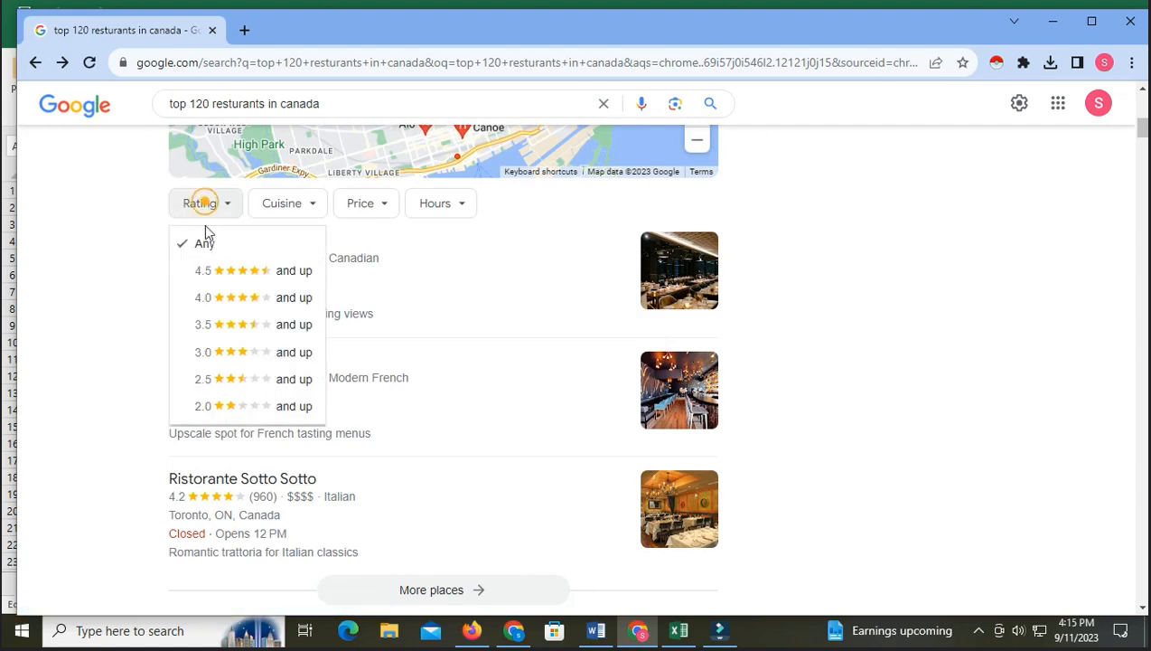
pyautogui.click(218, 271)
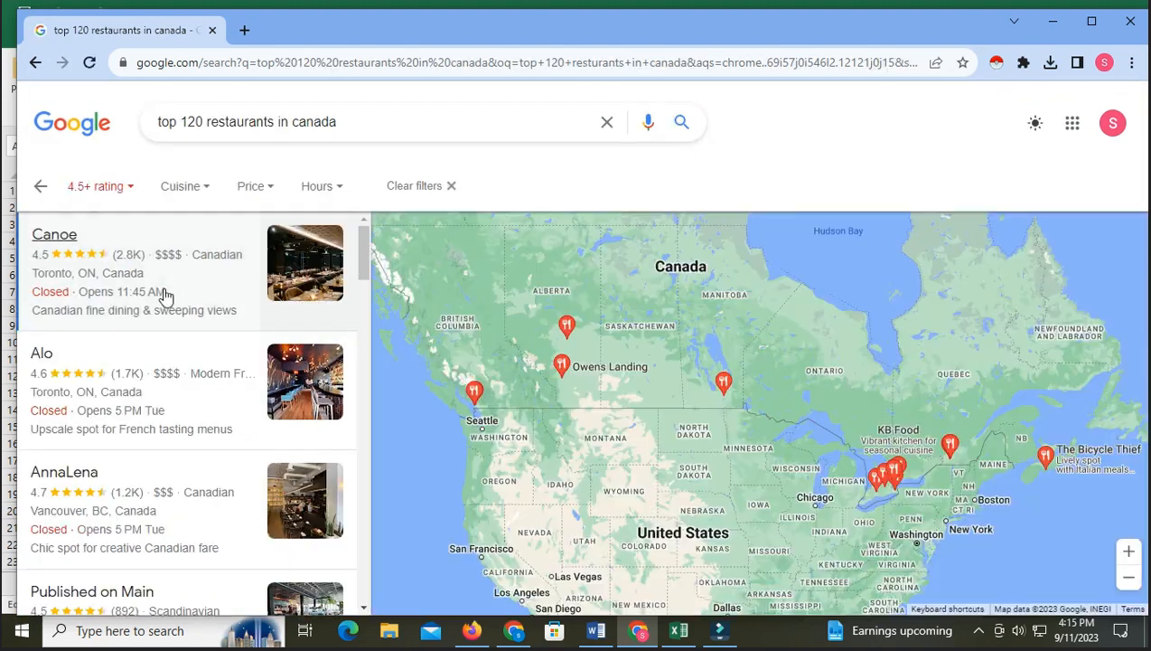
pyautogui.click(166, 296)
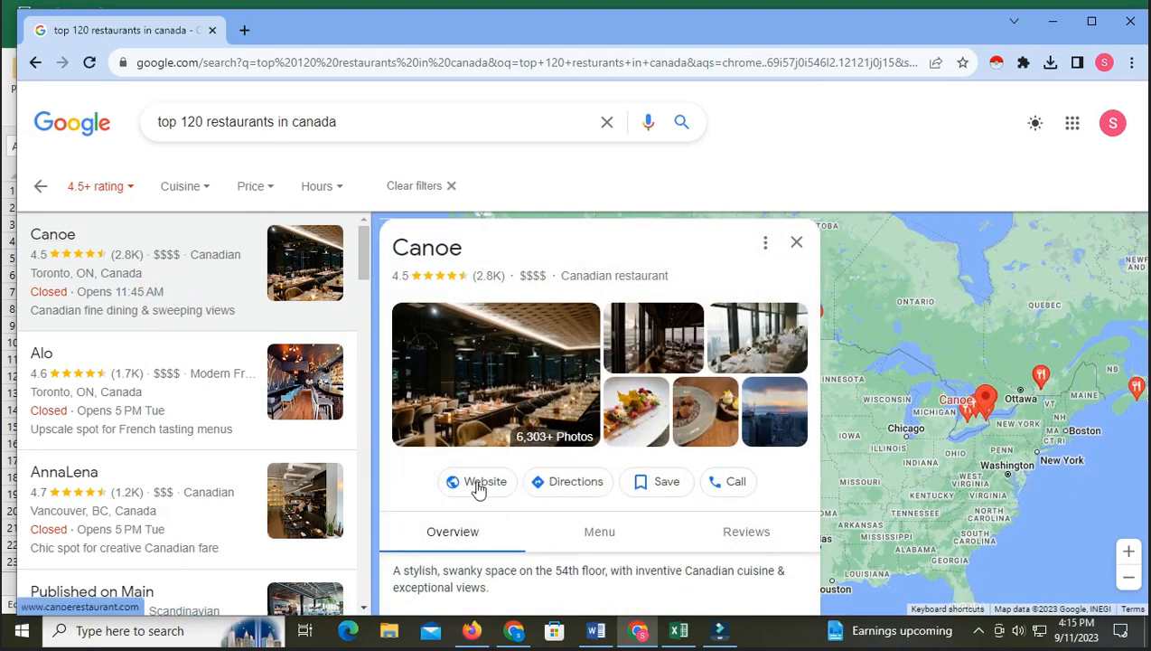
# - Open Canoe's website from its Google listing in a new tab and look through the home page
pyautogui.rightClick(478, 485)
pyautogui.click(527, 303)
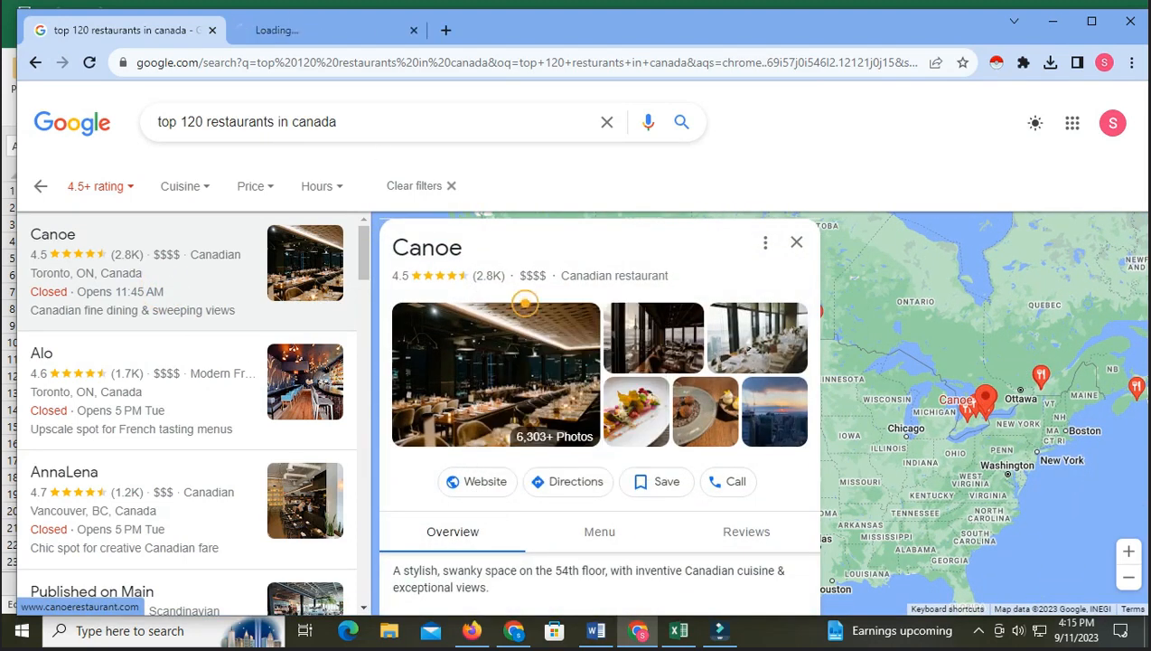
pyautogui.click(295, 34)
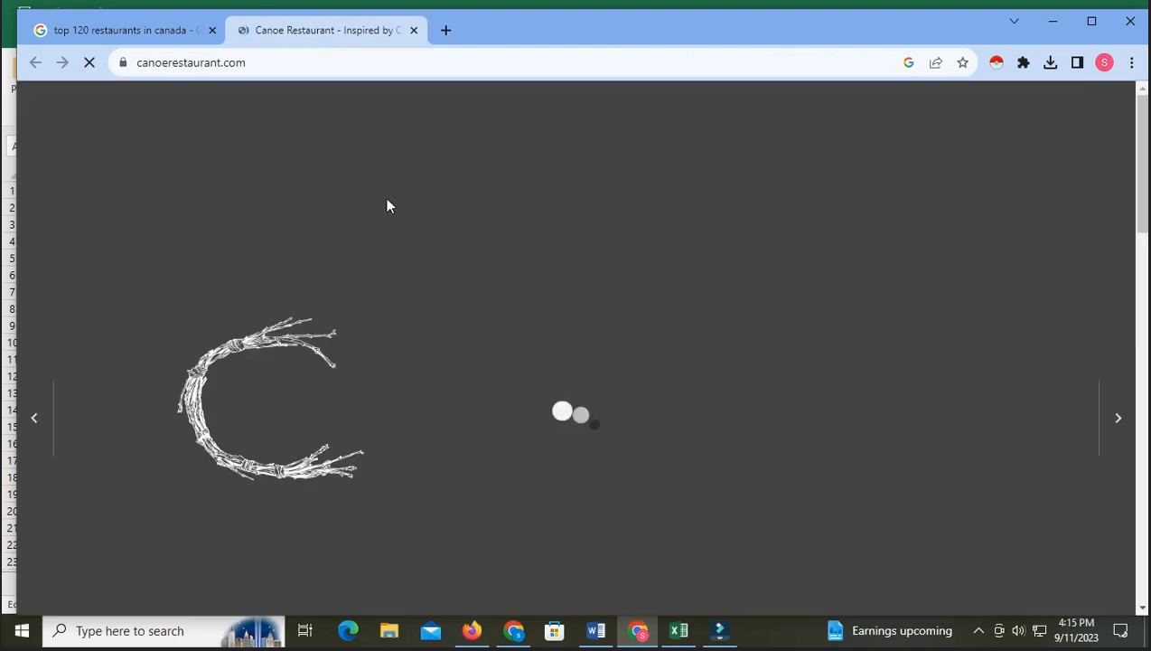
pyautogui.scroll(-10, 440, 397)
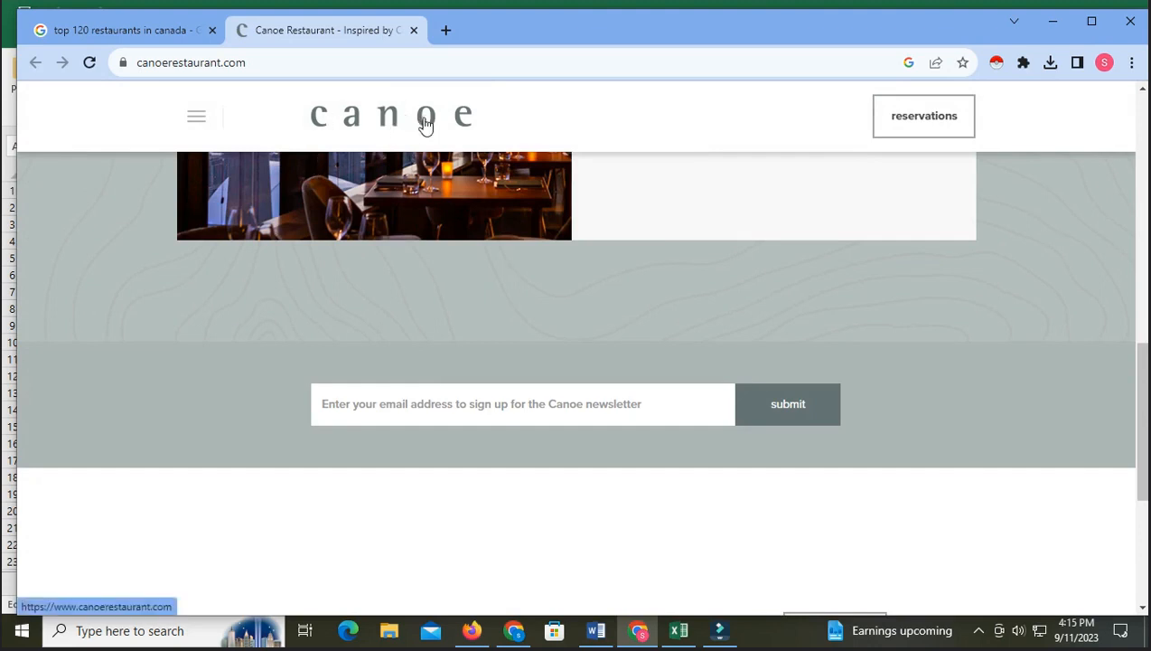
# - Switch to Apollo, search the company filter for Canoe again and look through the suggestions for the restaurant's website domain
pyautogui.click(515, 636)
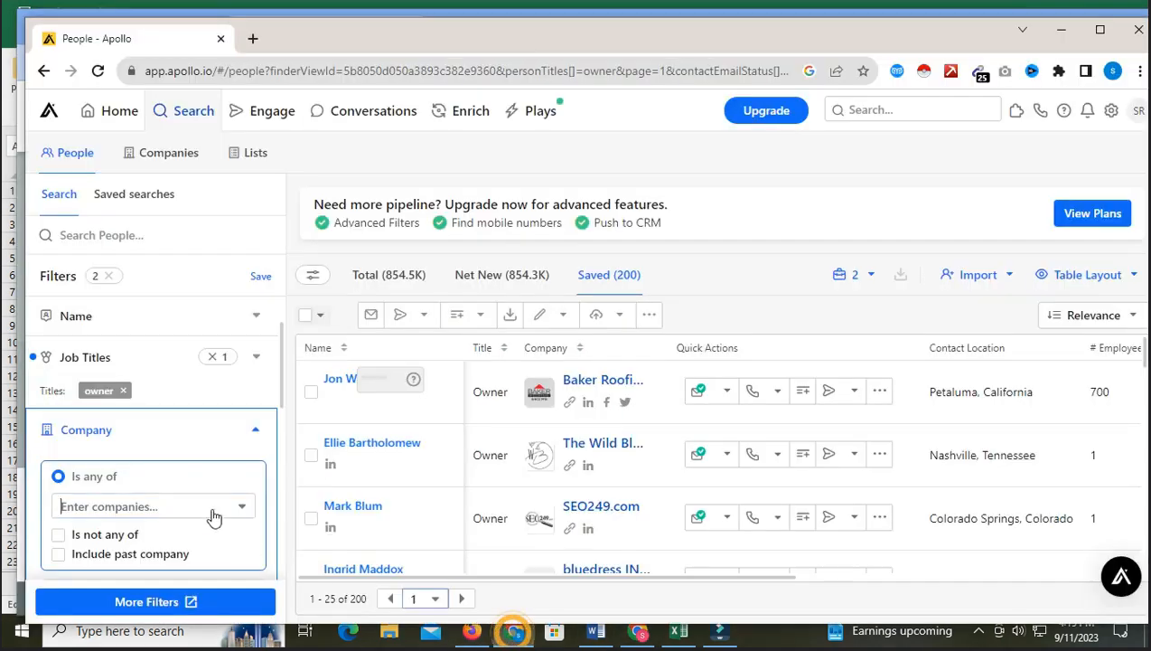
pyautogui.click(119, 509)
pyautogui.write('Canoe')
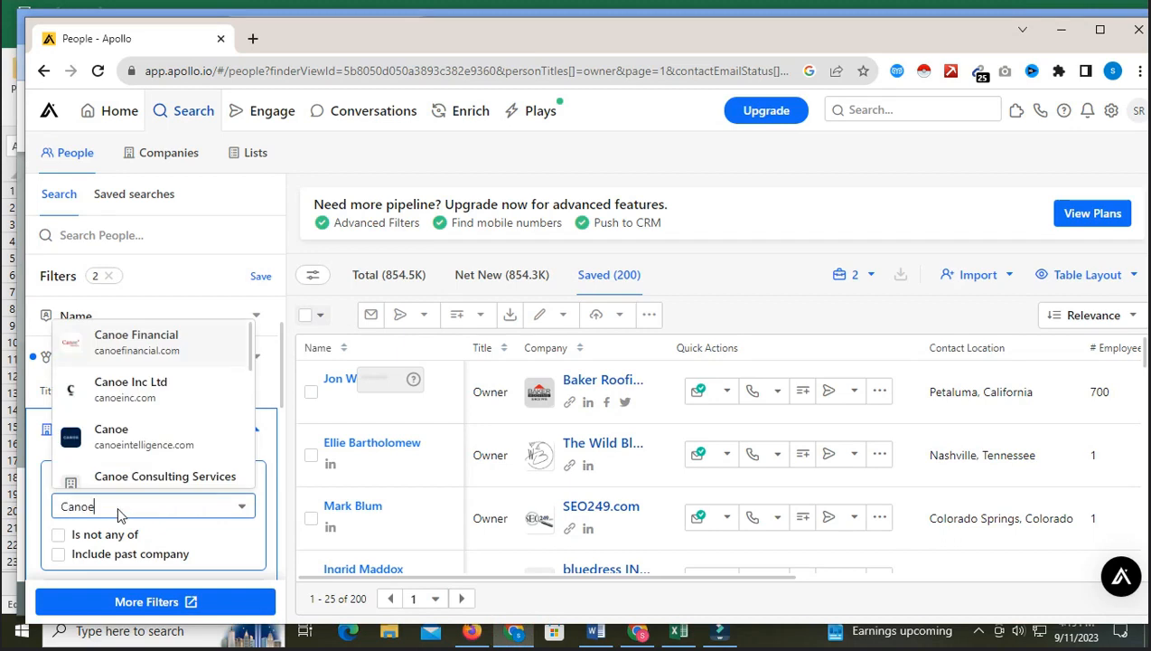
pyautogui.scroll(-5, 149, 379)
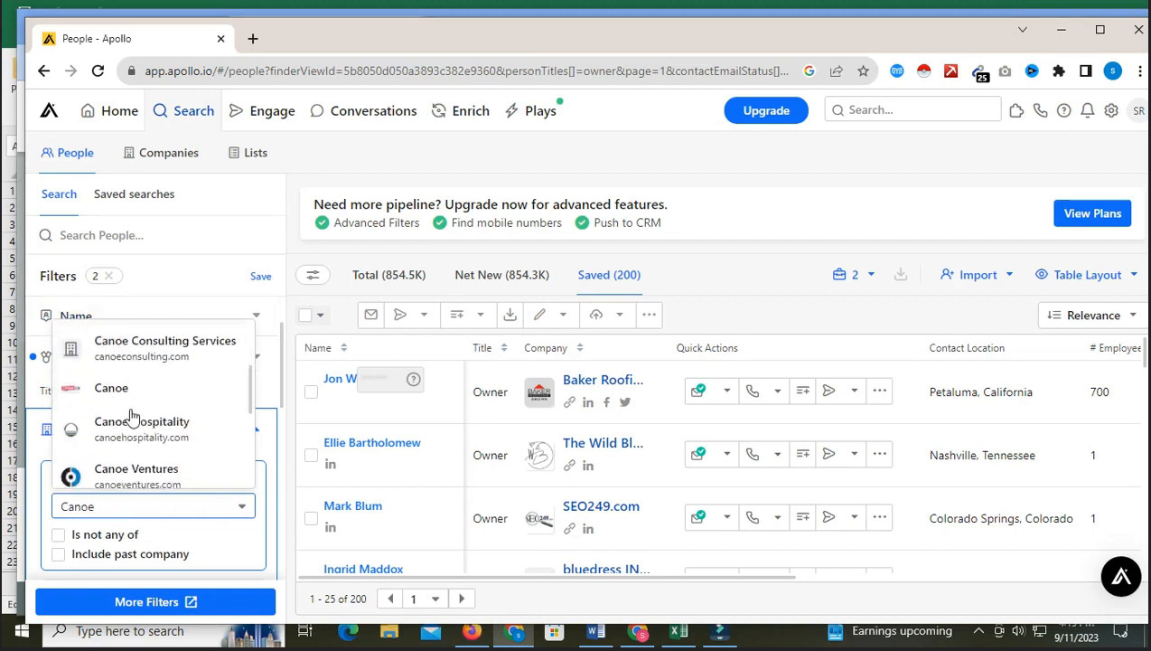
pyautogui.scroll(-3, 132, 416)
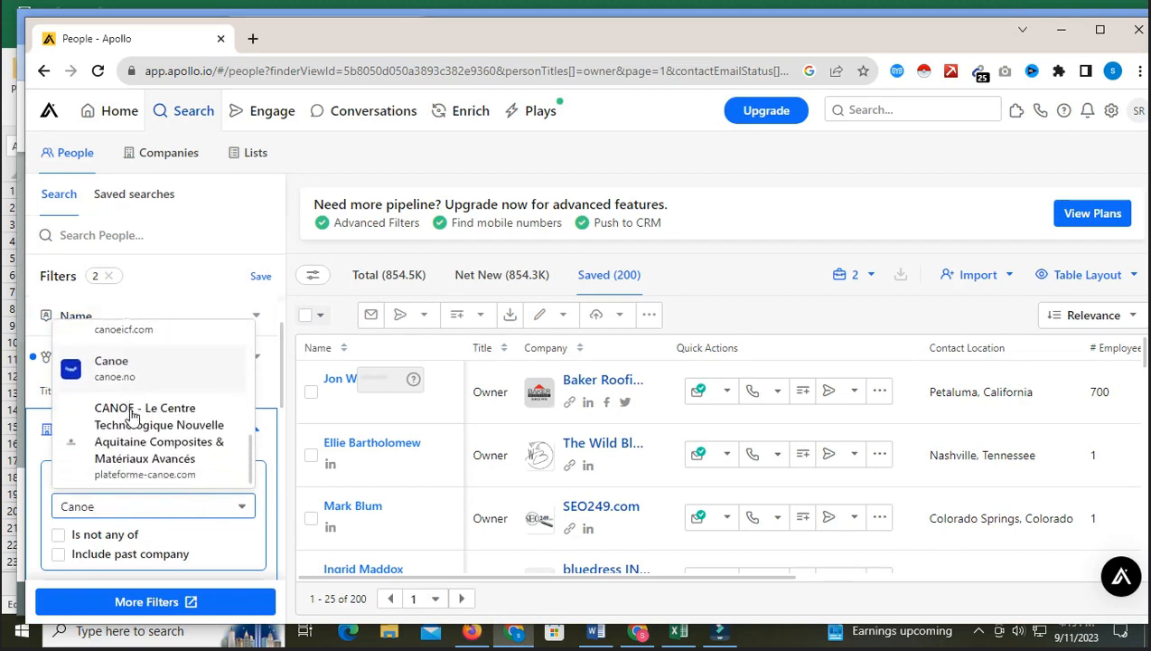
pyautogui.scroll(3, 133, 417)
pyautogui.scroll(2, 132, 417)
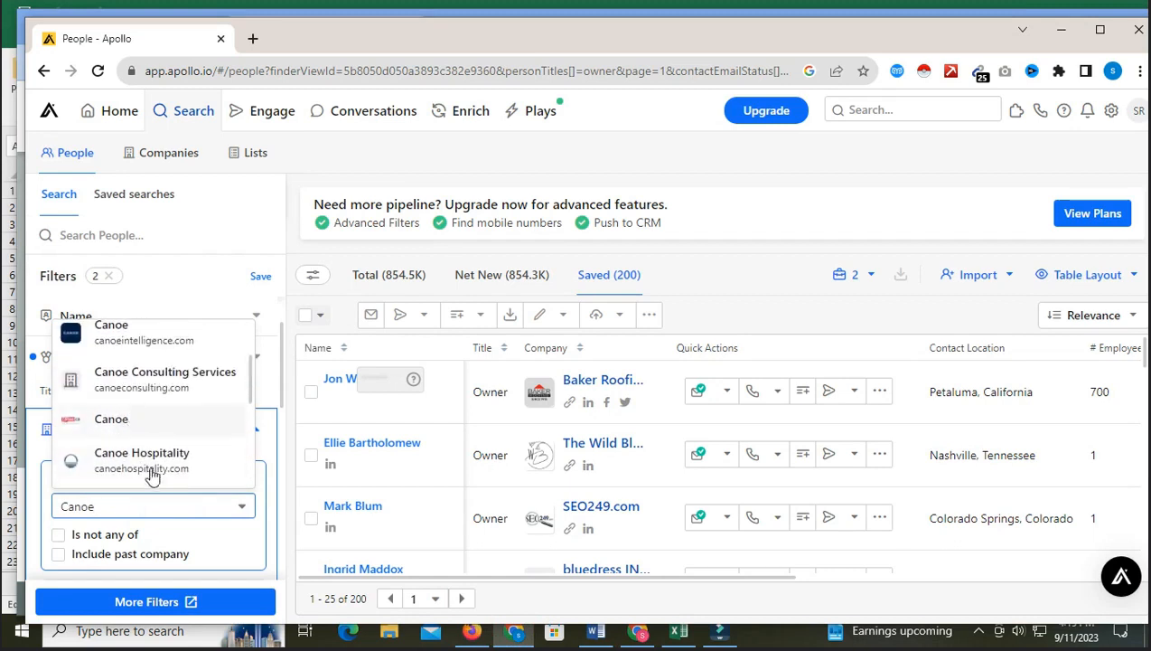
pyautogui.scroll(2, 152, 435)
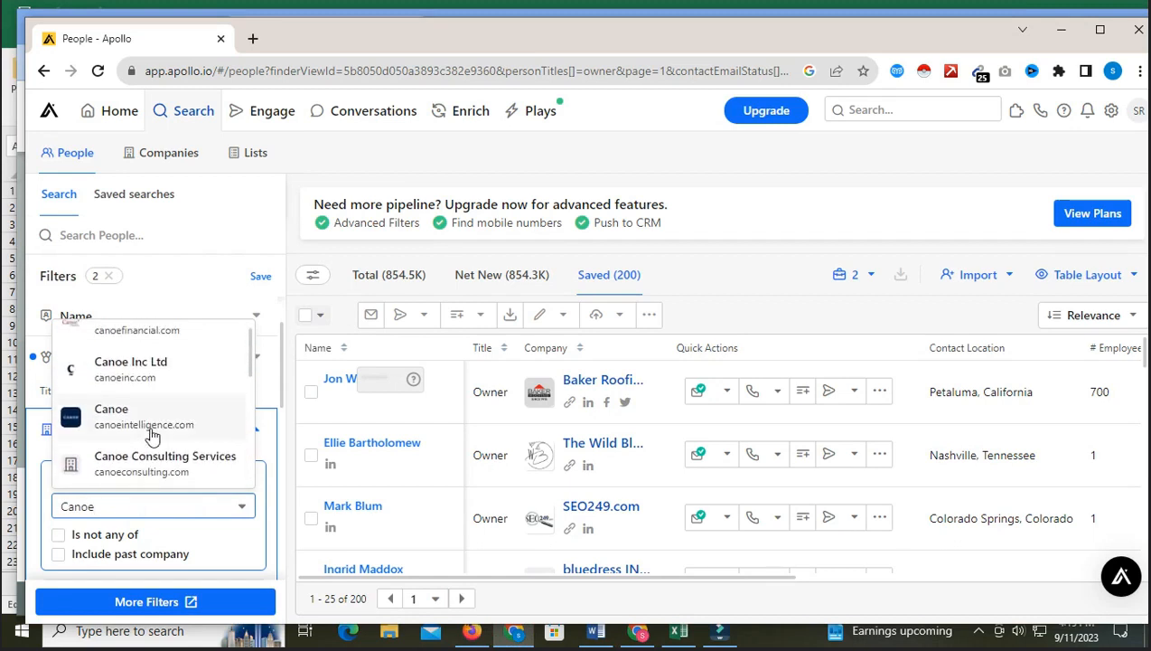
pyautogui.scroll(1, 151, 435)
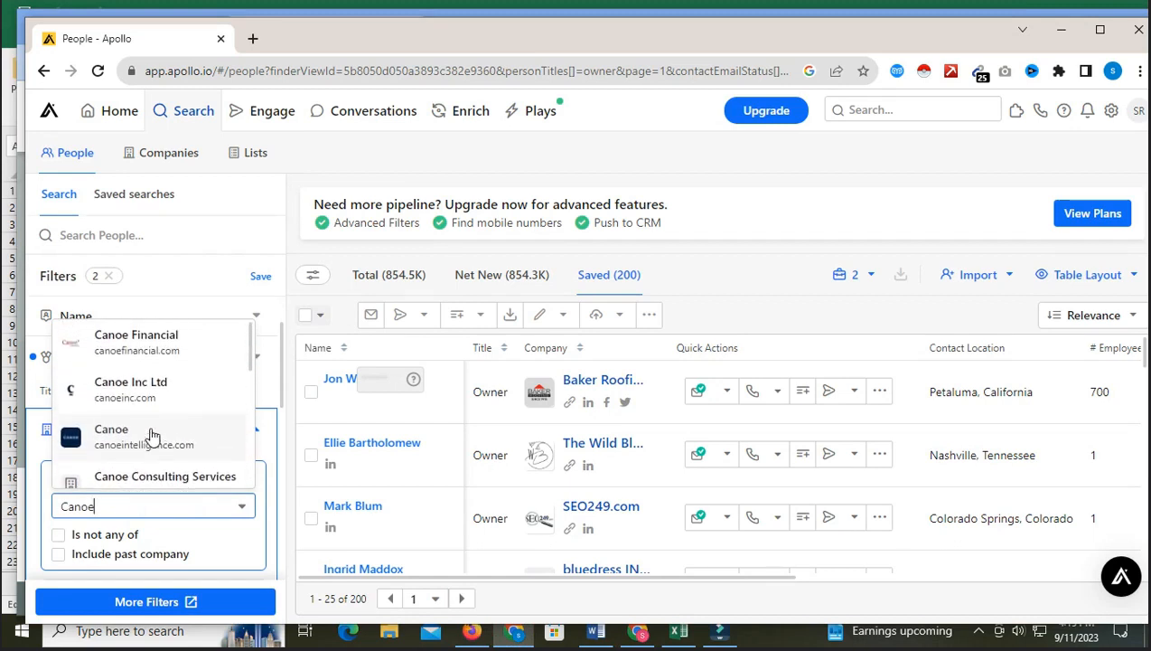
pyautogui.scroll(-2, 152, 436)
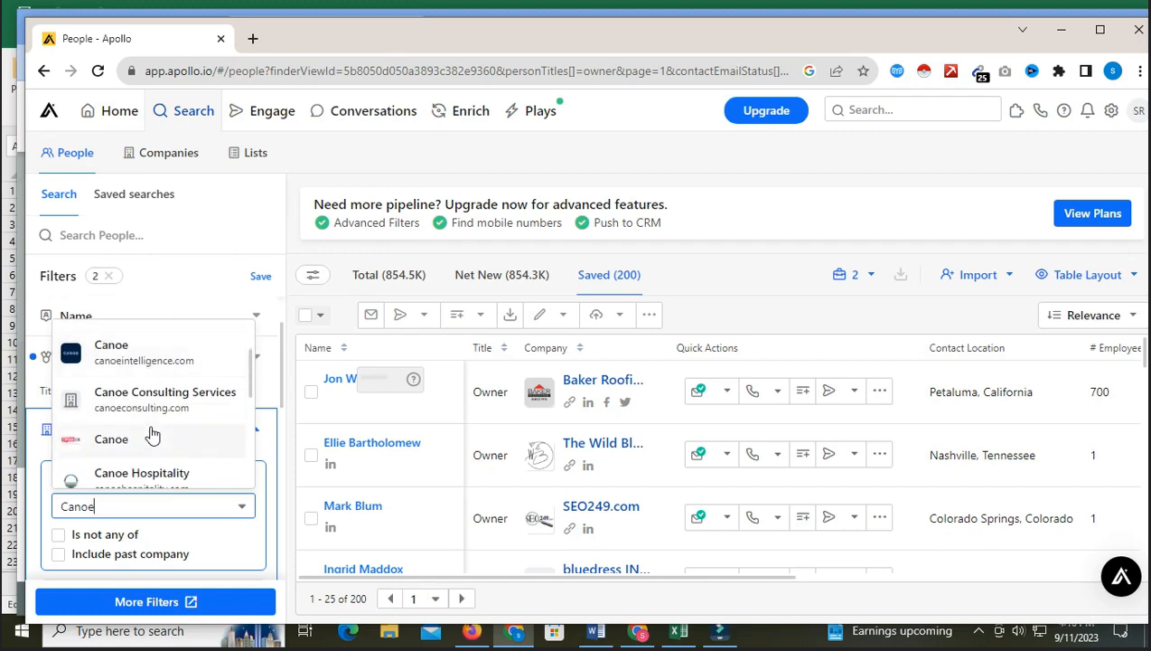
pyautogui.scroll(-2, 152, 435)
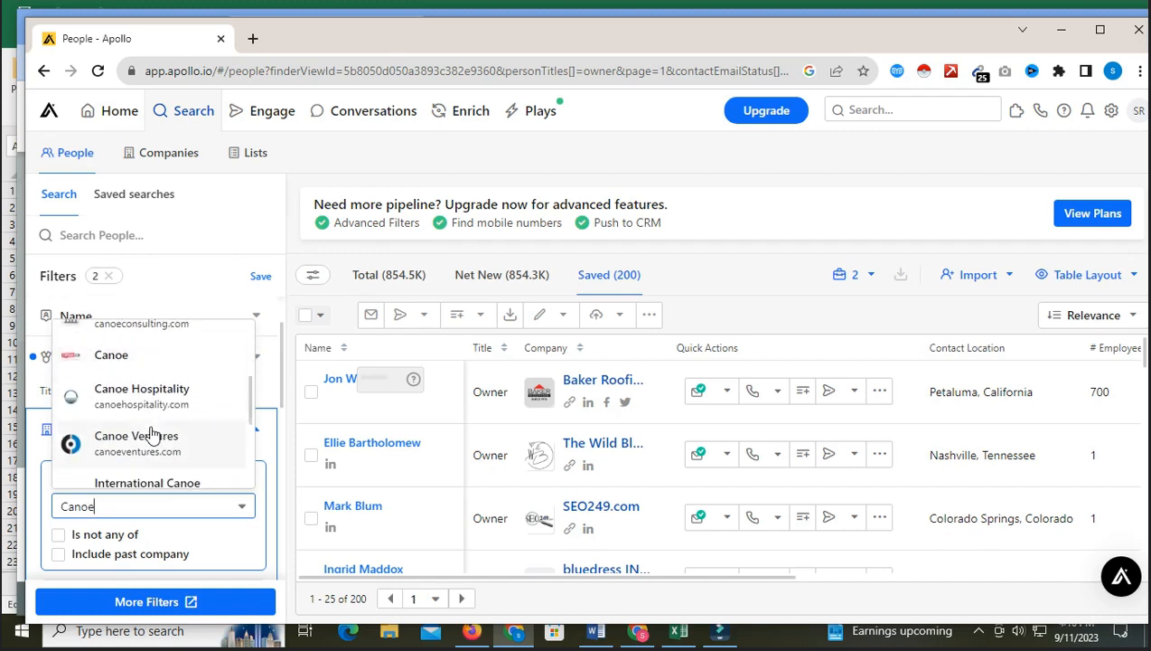
pyautogui.scroll(-2, 152, 435)
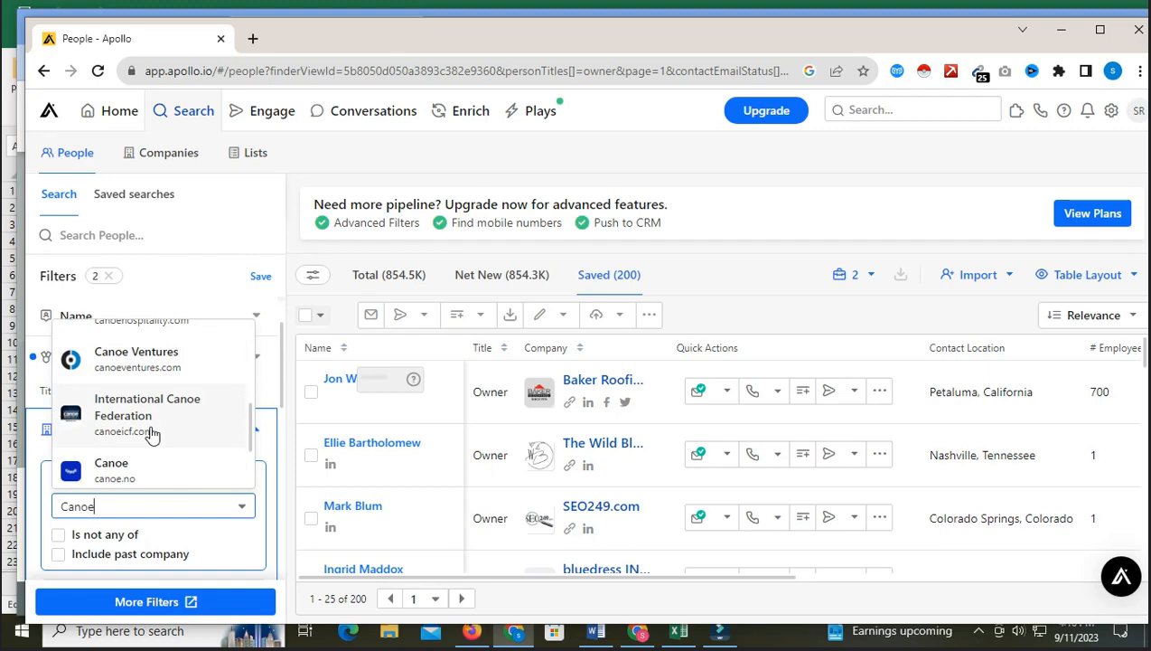
# - Switch back to the Canoe website in Chrome and examine the team profiles on its About page
pyautogui.click(632, 626)
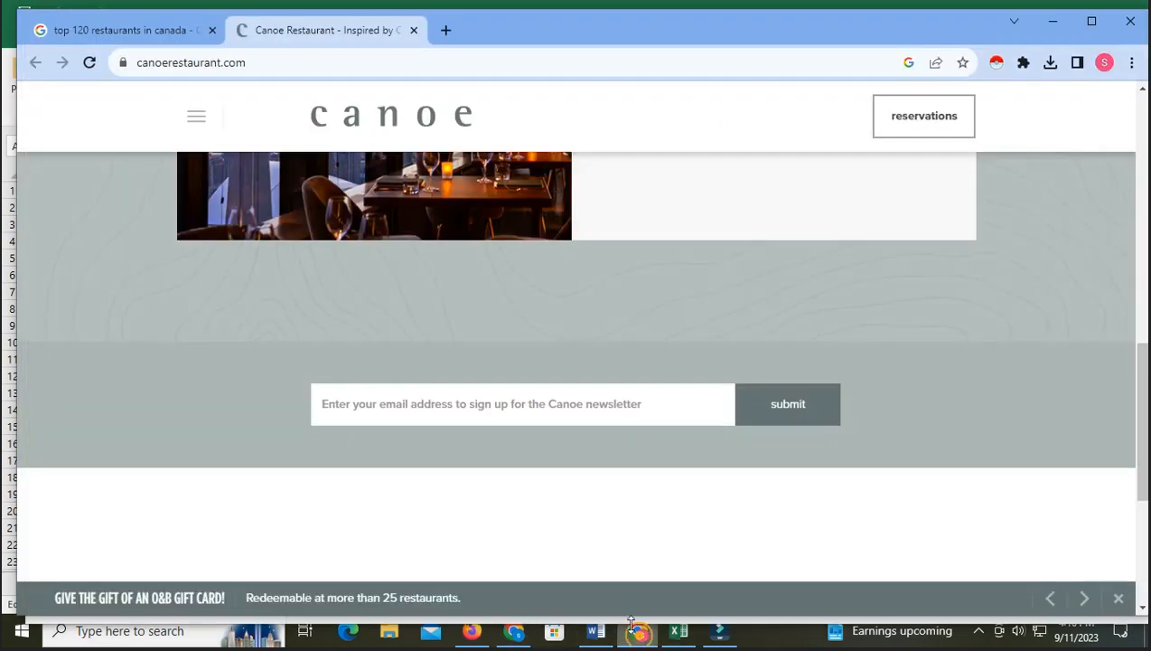
pyautogui.scroll(9, 471, 221)
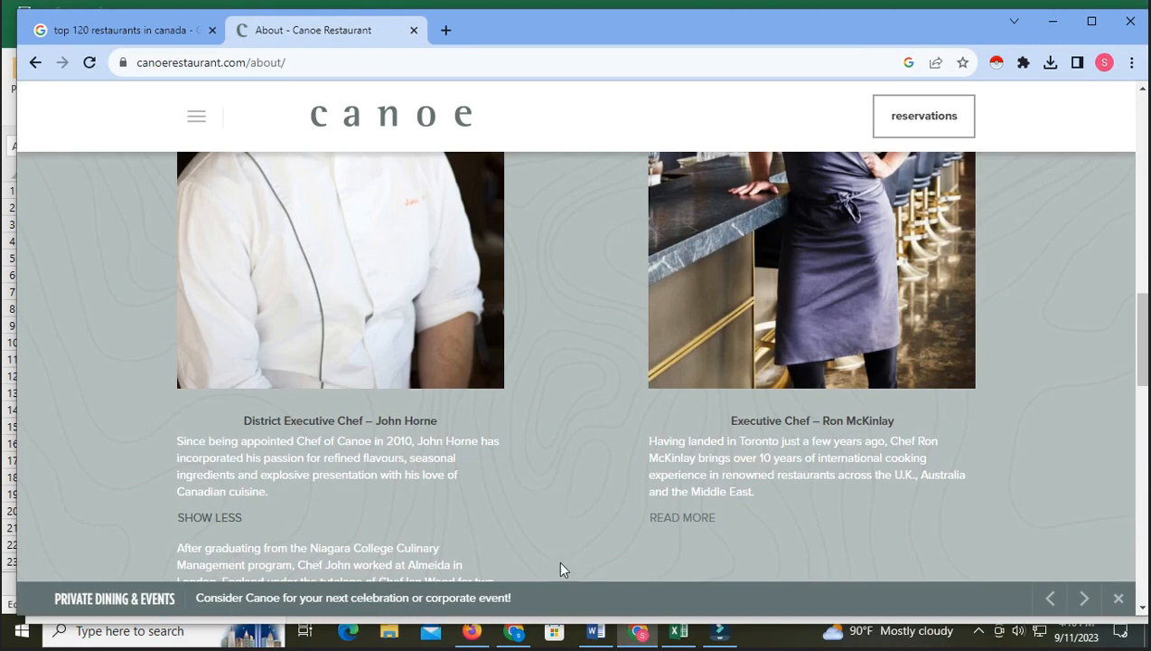
pyautogui.moveTo(539, 639)
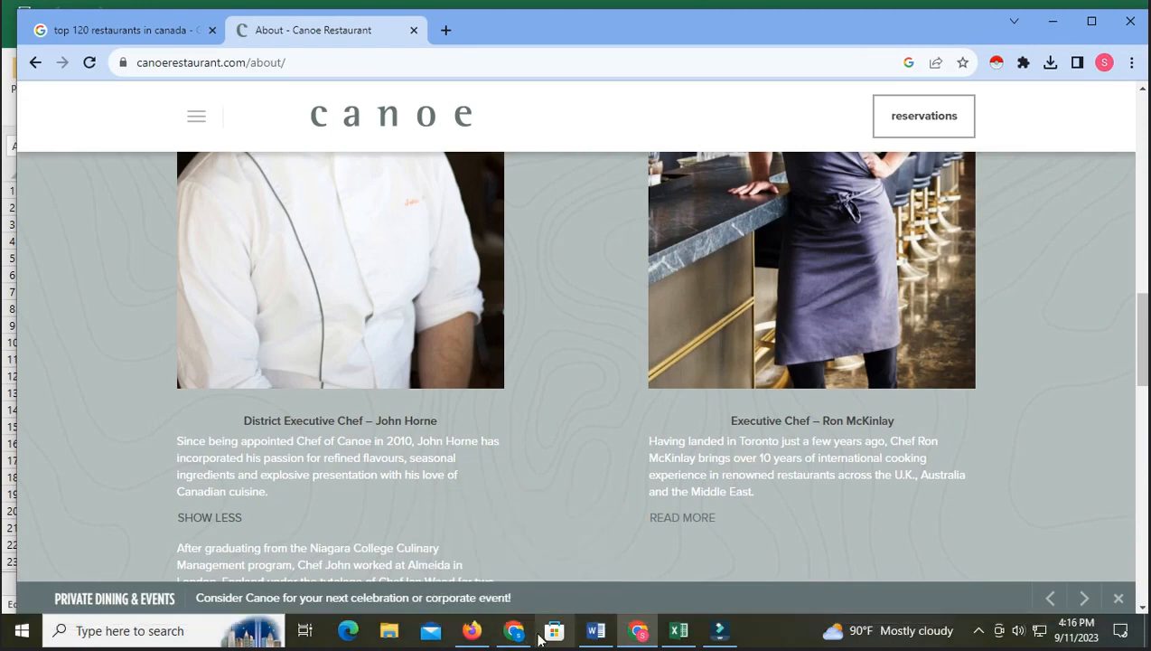
pyautogui.click(647, 636)
pyautogui.click(637, 631)
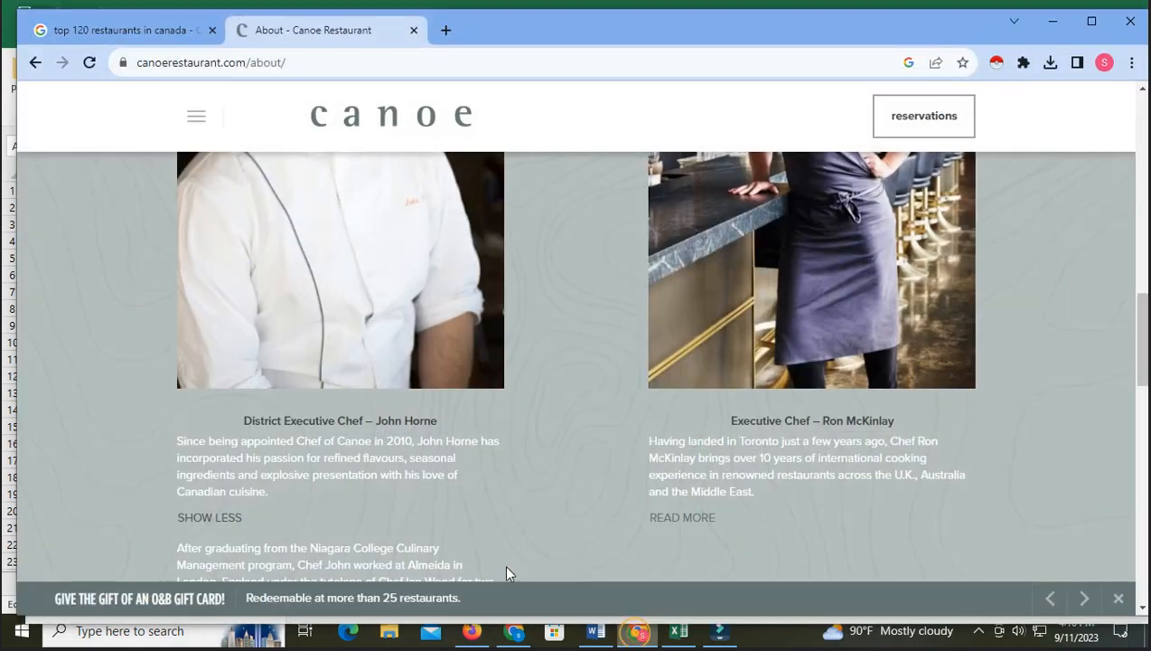
# - Return to the Google restaurant results and look through the list down to the page numbers
pyautogui.click(136, 34)
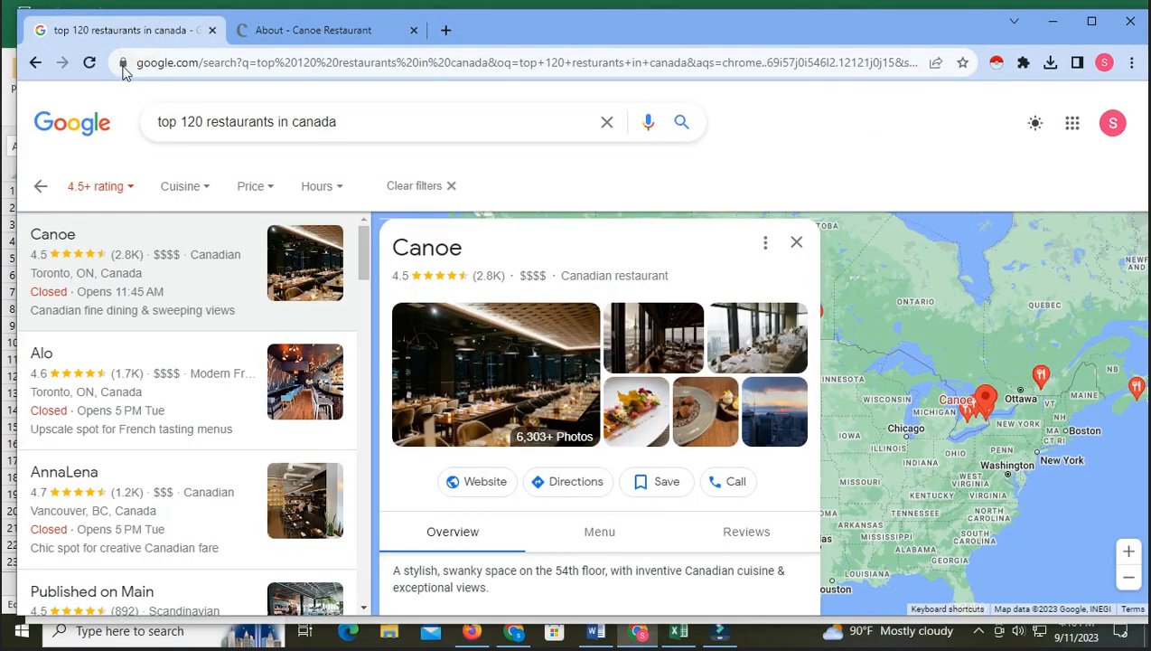
pyautogui.scroll(-15, 201, 508)
pyautogui.scroll(-5, 204, 503)
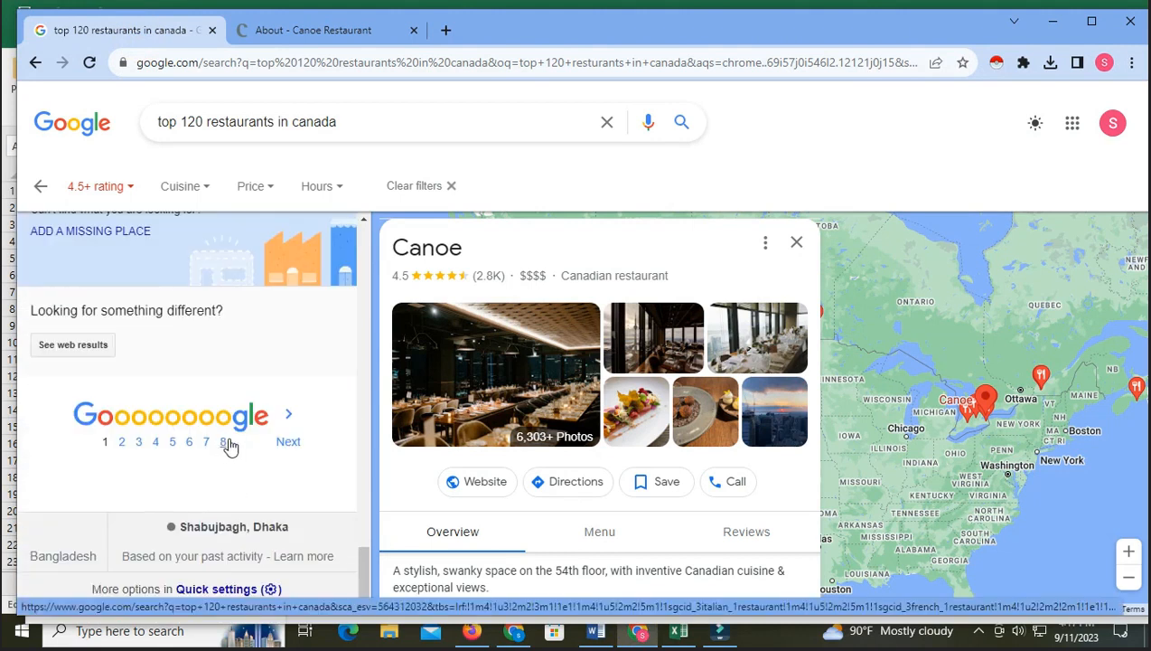
pyautogui.click(514, 631)
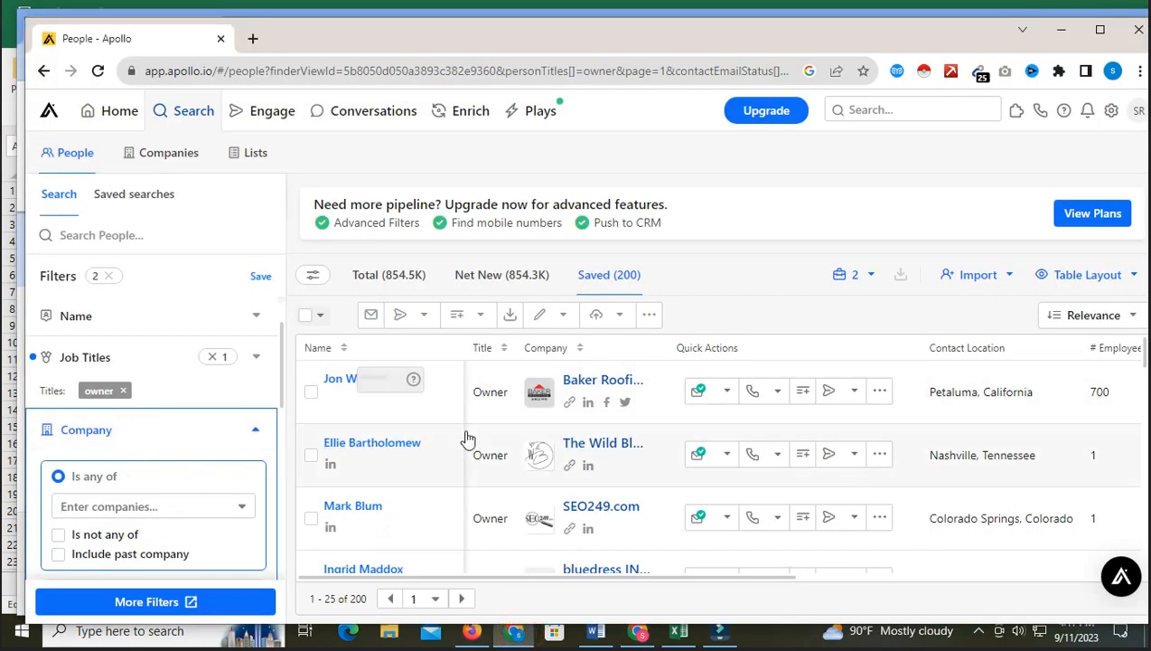
pyautogui.click(638, 632)
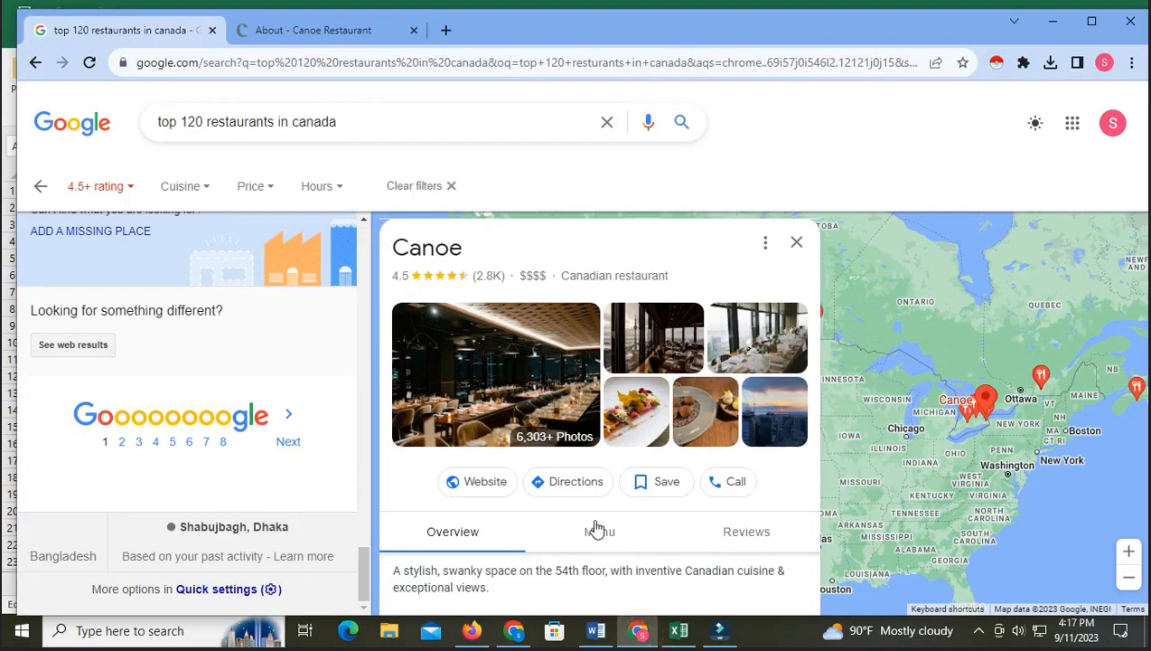
pyautogui.click(341, 36)
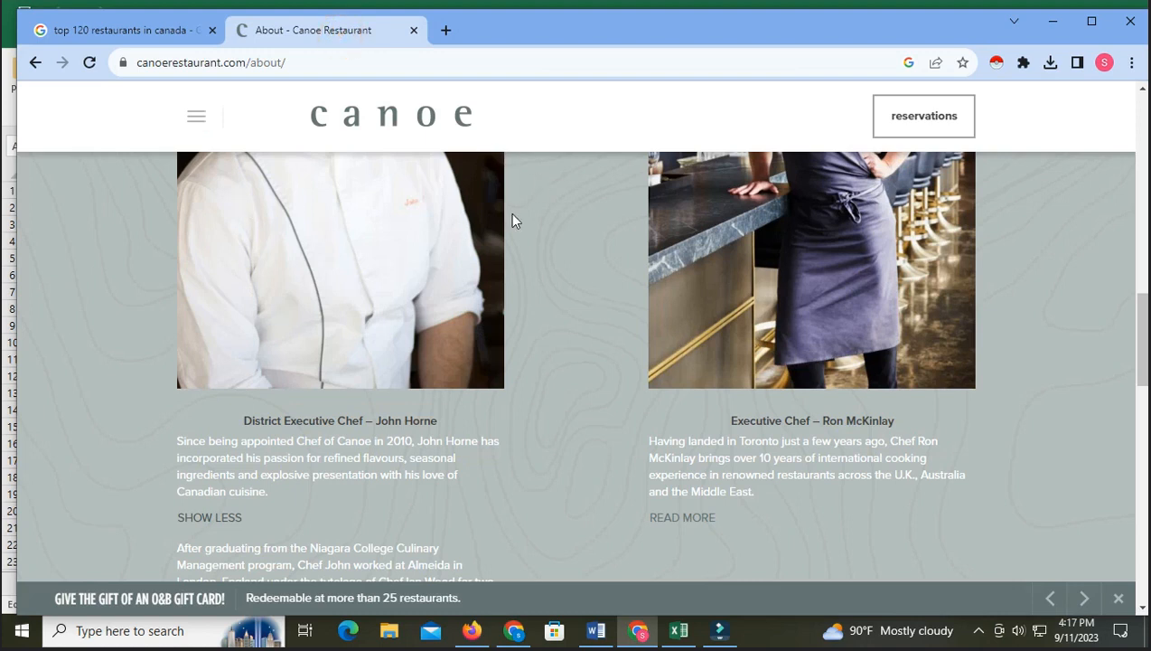
pyautogui.click(517, 632)
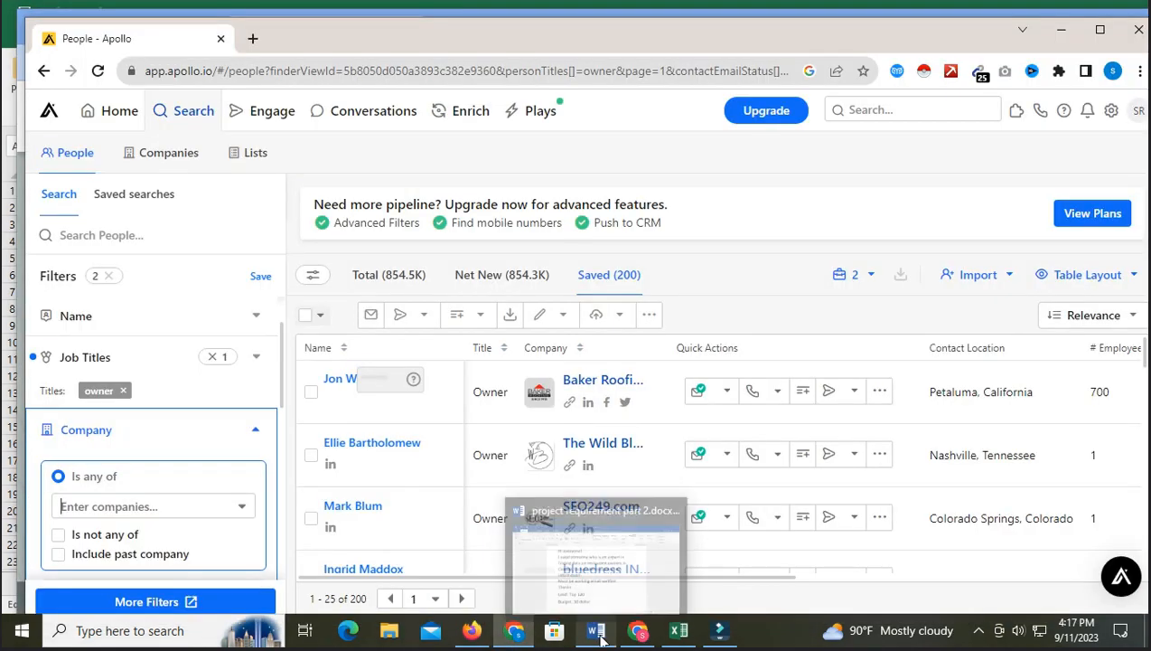
pyautogui.moveTo(647, 639)
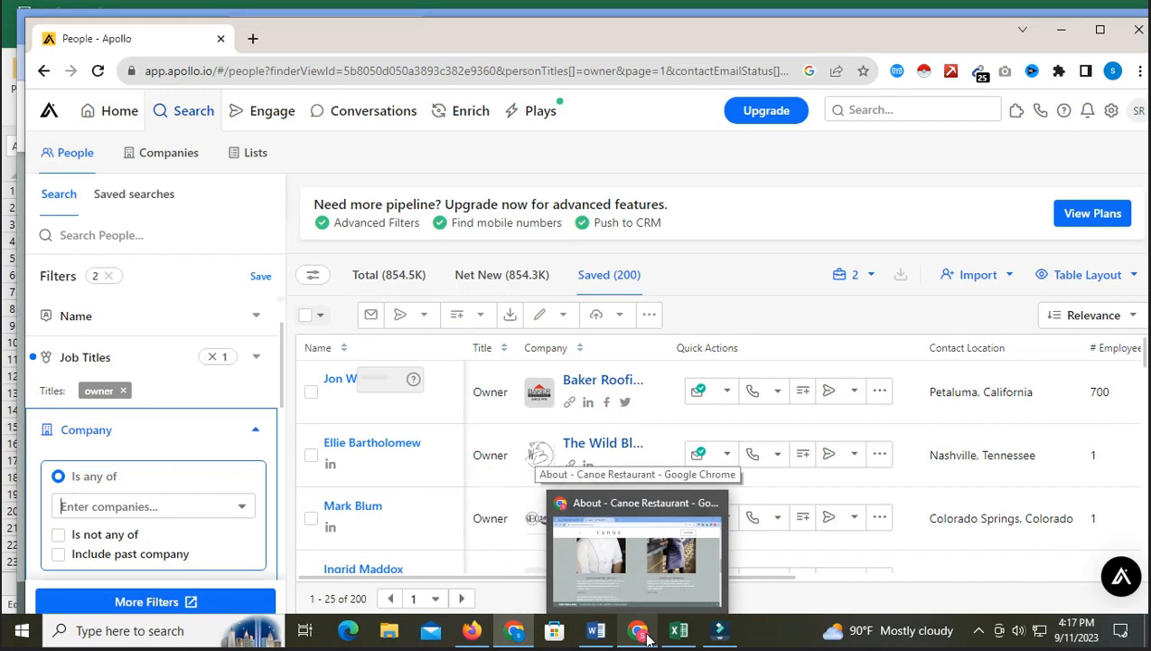
# - Switch to google.csv in Excel and copy the business name Alo from cell A3
pyautogui.click(678, 630)
pyautogui.click(58, 224)
pyautogui.doubleClick(58, 224)
pyautogui.doubleClick(53, 225)
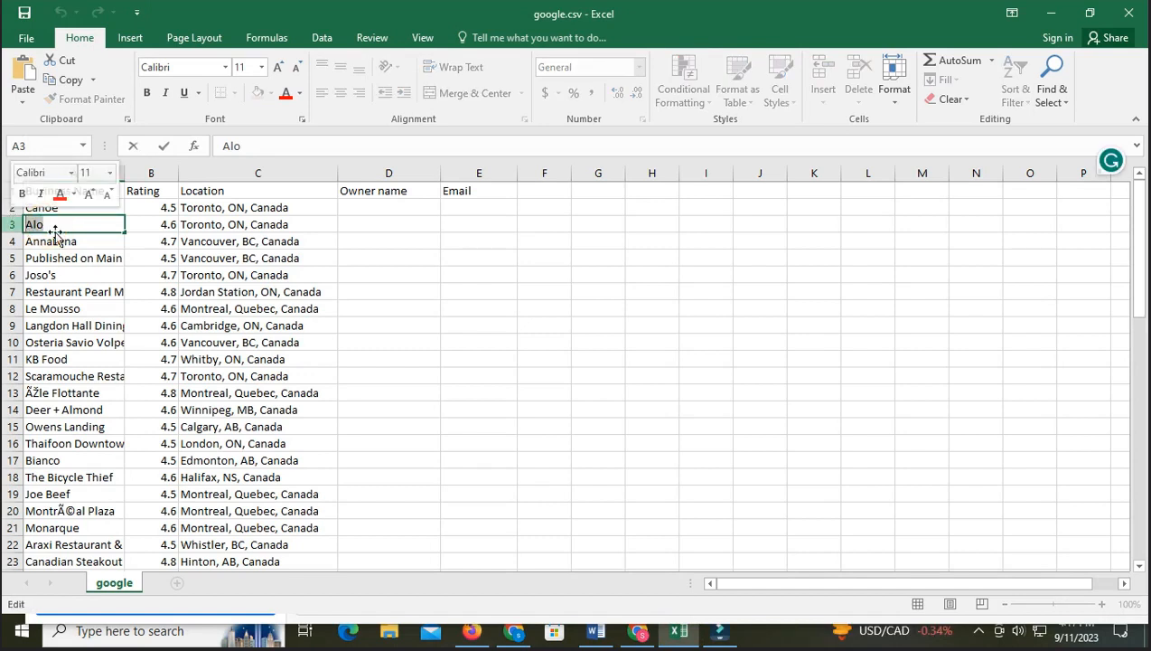
pyautogui.rightClick(43, 226)
pyautogui.click(74, 256)
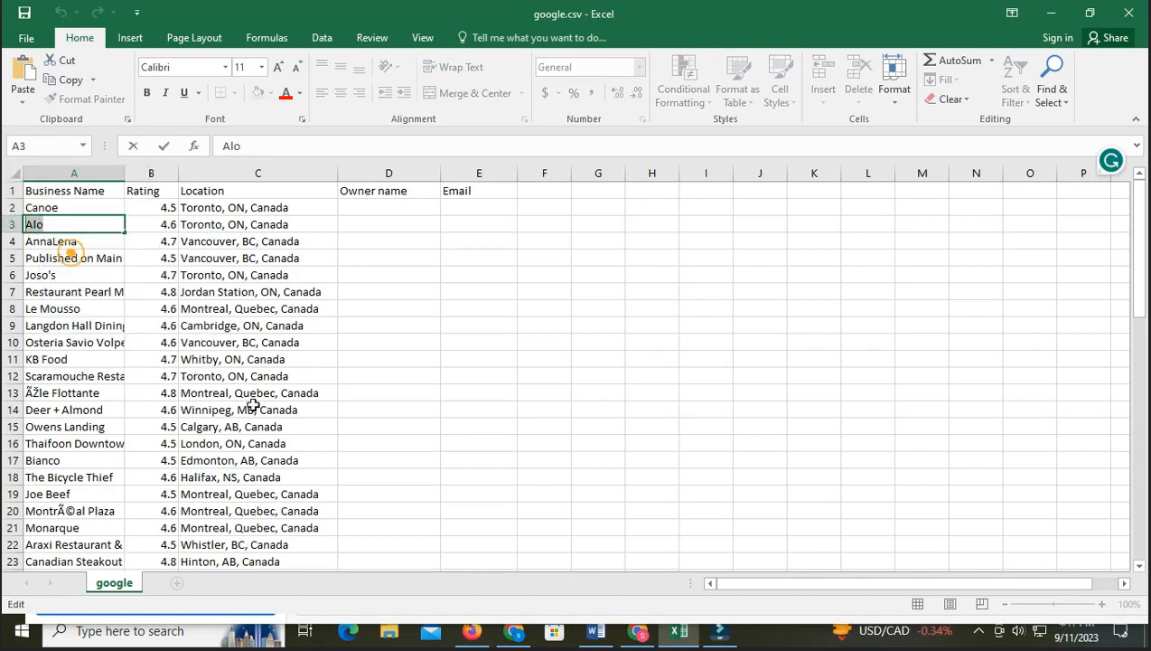
# - Switch to Apollo, search the company filter for the copied name Alo and look through the suggested companies
pyautogui.click(517, 633)
pyautogui.click(93, 503)
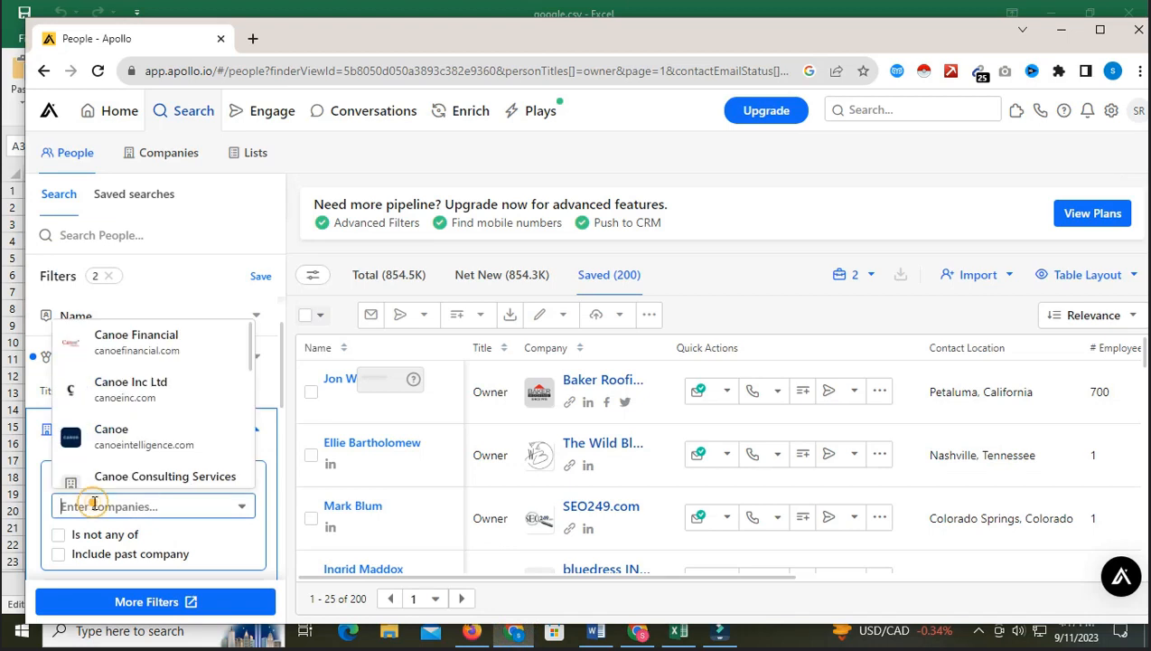
pyautogui.hotkey('ctrl', 'v')
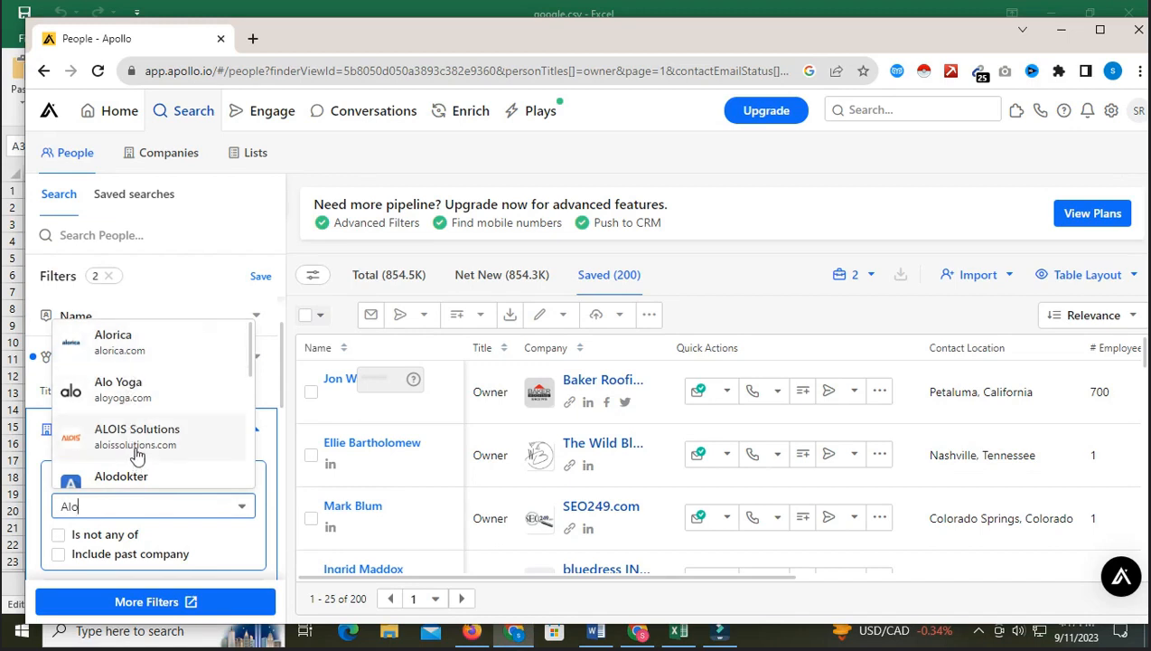
pyautogui.scroll(-3, 137, 454)
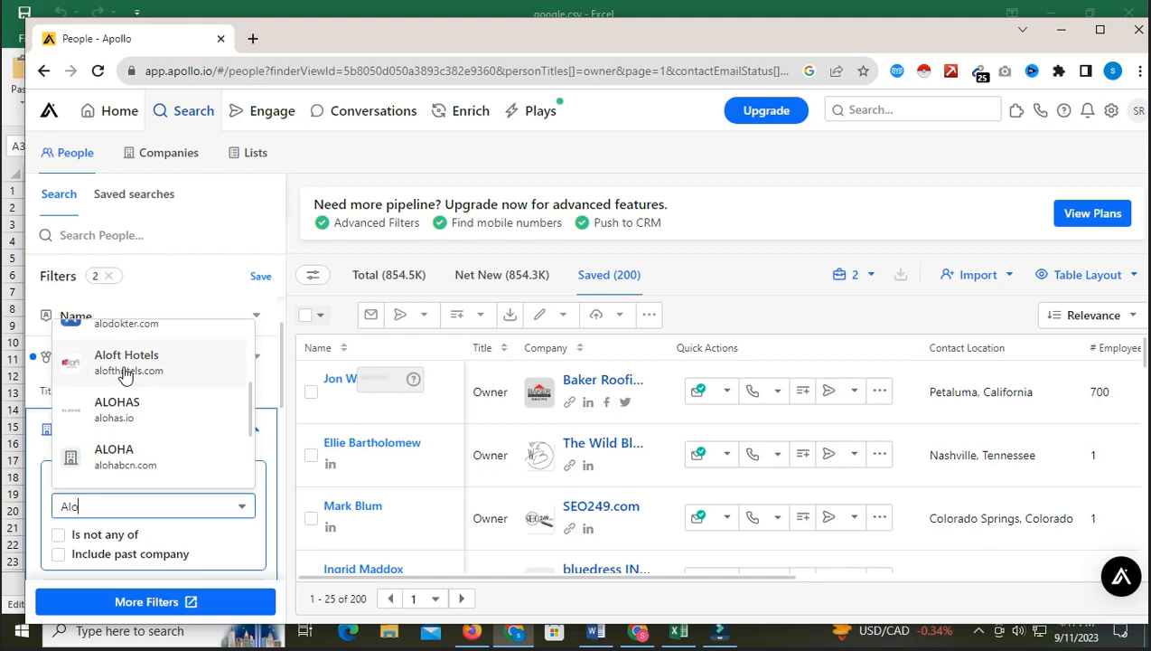
pyautogui.scroll(-3, 147, 437)
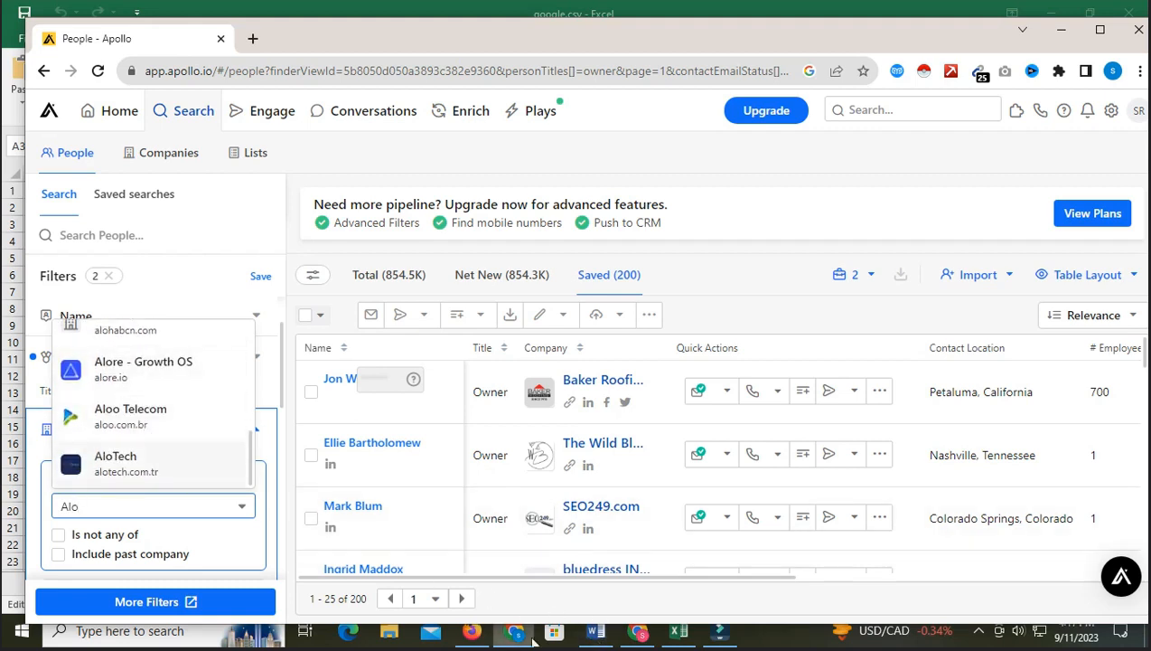
# - Switch to the Google restaurant results, open the details of Alo and open its website in a new tab
pyautogui.click(637, 631)
pyautogui.click(90, 30)
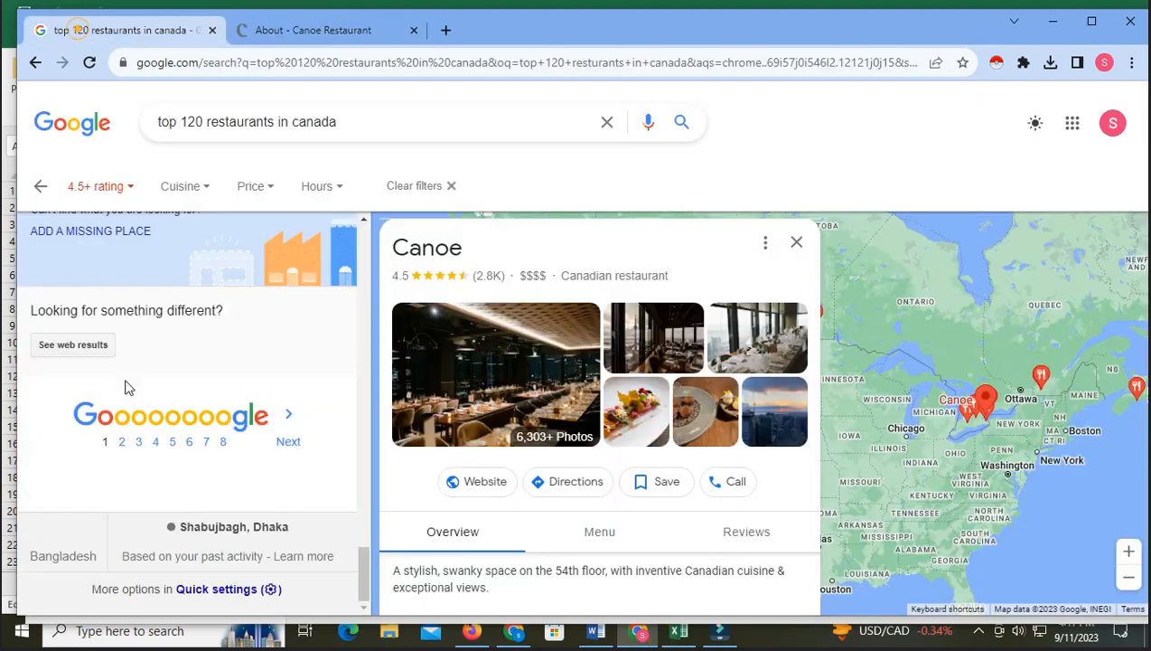
pyautogui.scroll(15, 198, 396)
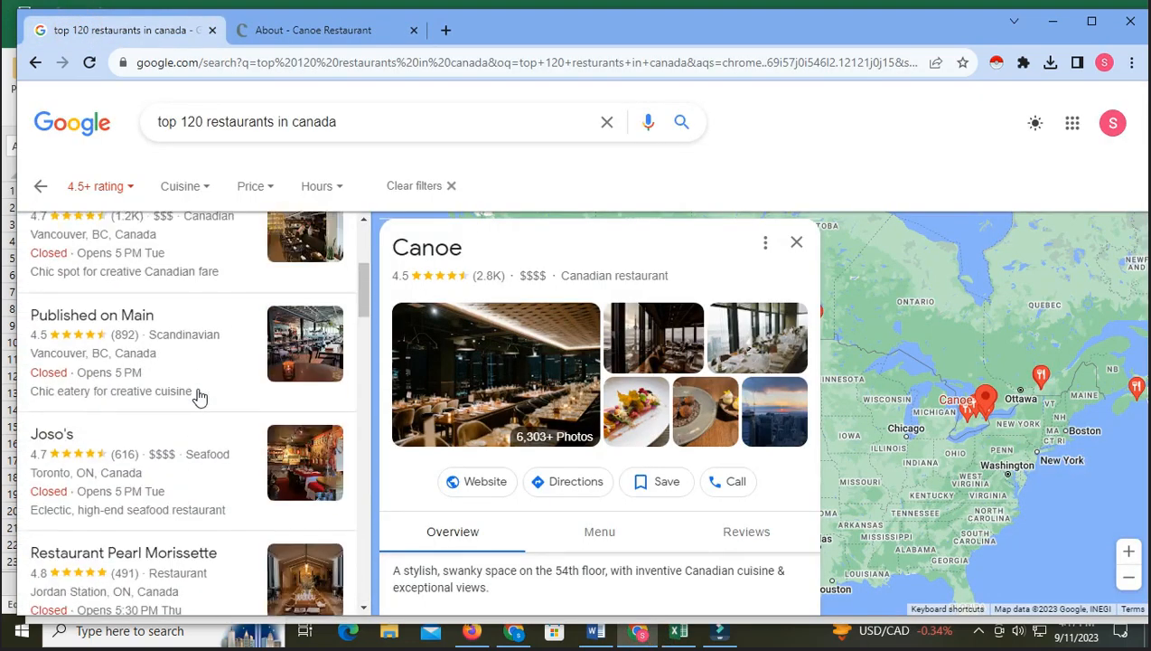
pyautogui.scroll(3, 198, 396)
pyautogui.click(97, 378)
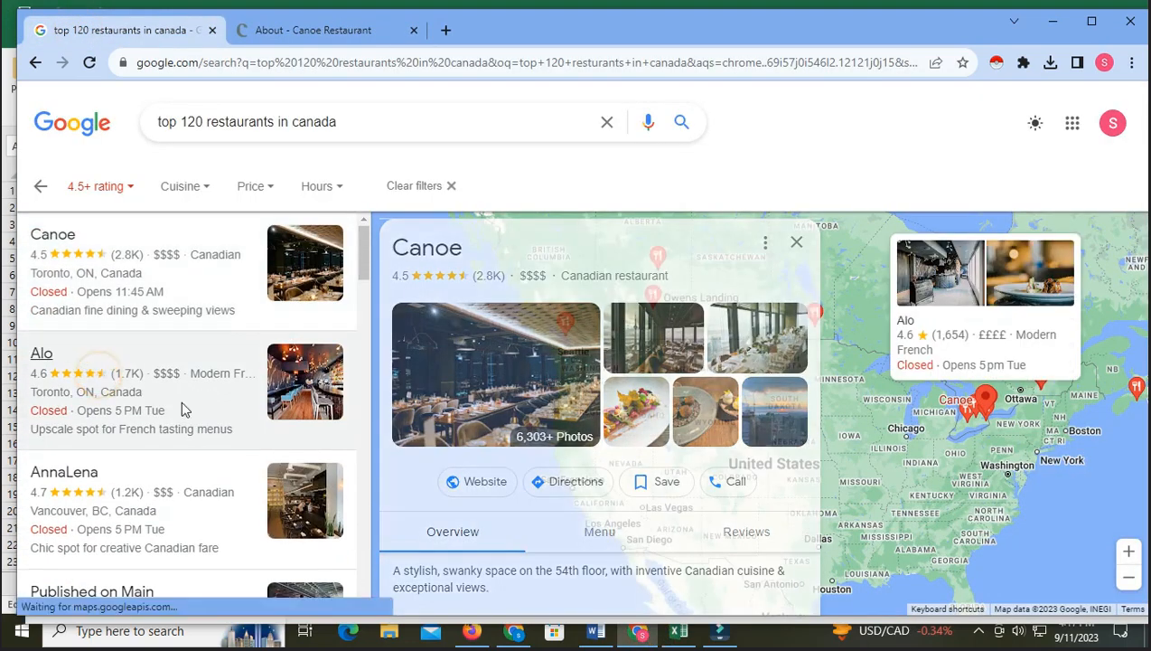
pyautogui.rightClick(480, 489)
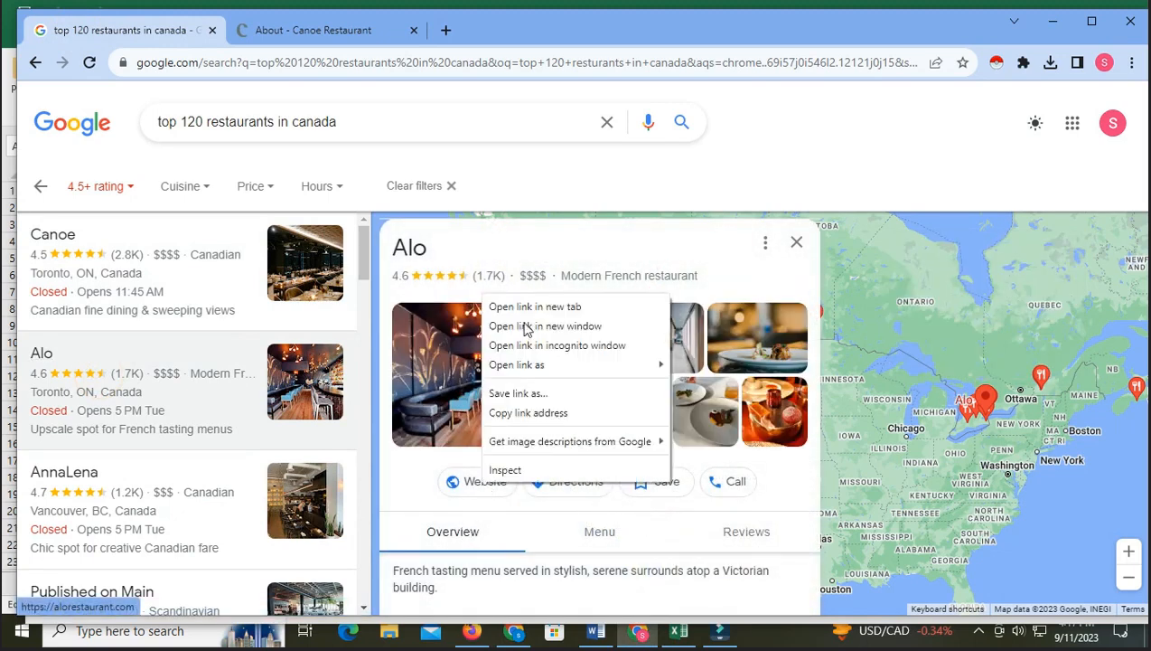
pyautogui.click(558, 305)
pyautogui.hotkey('ctrl', '3')
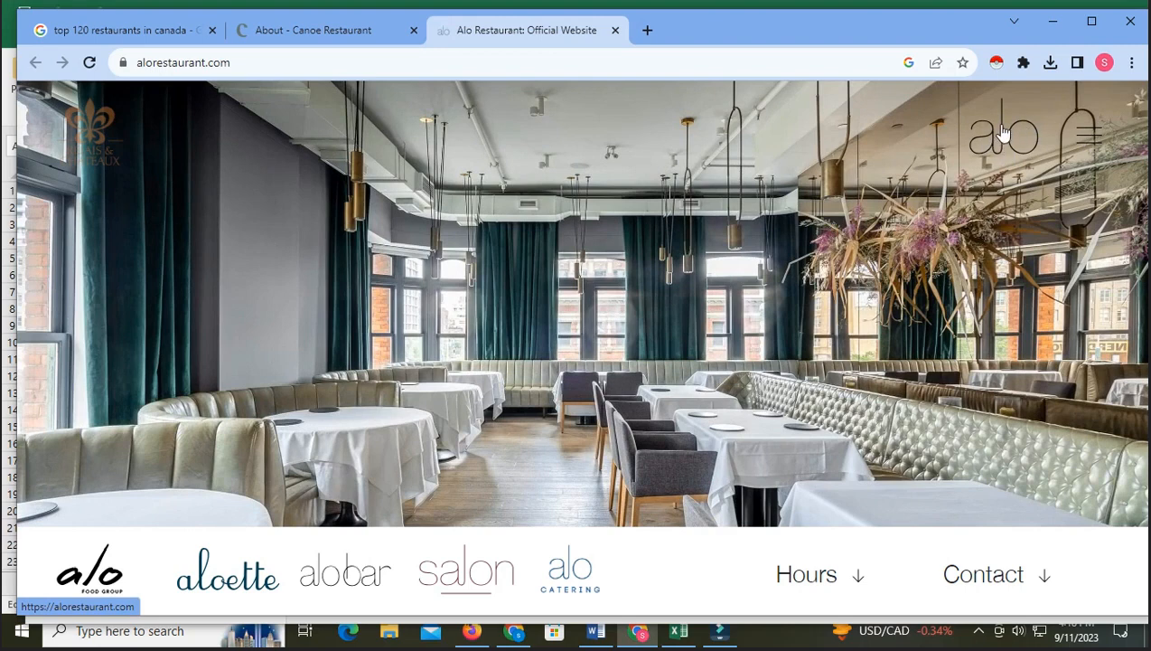
# - Switch to Apollo, search the company filter for Alo and try Alo Yoga as the company
pyautogui.click(514, 630)
pyautogui.click(122, 511)
pyautogui.write('Alo')
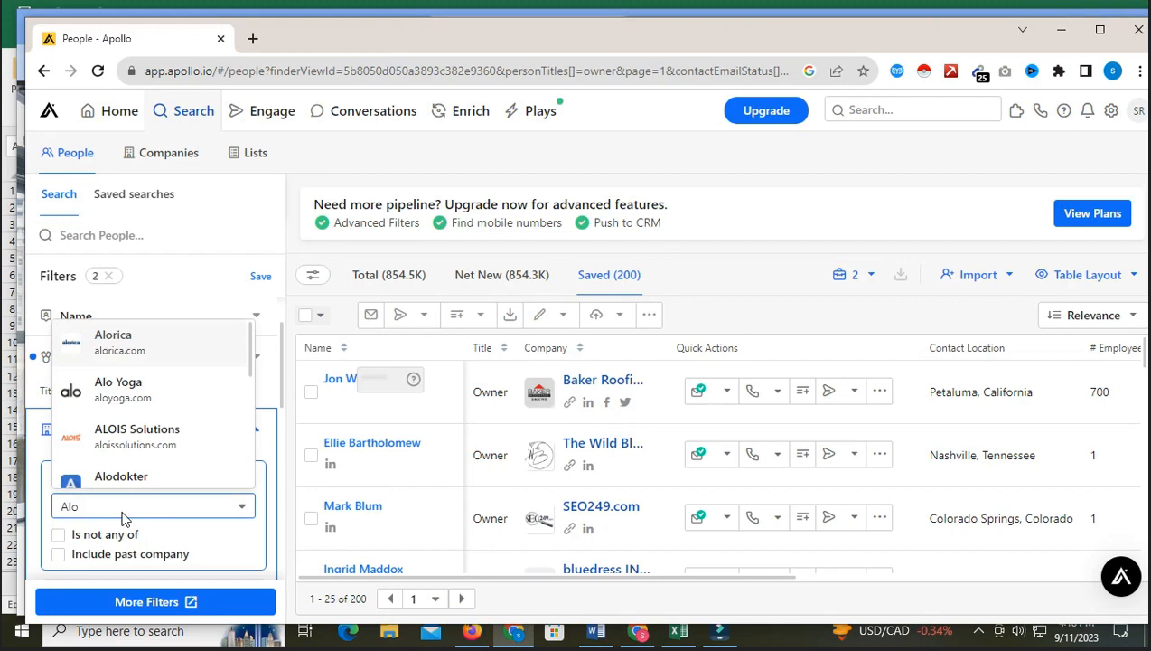
pyautogui.click(108, 395)
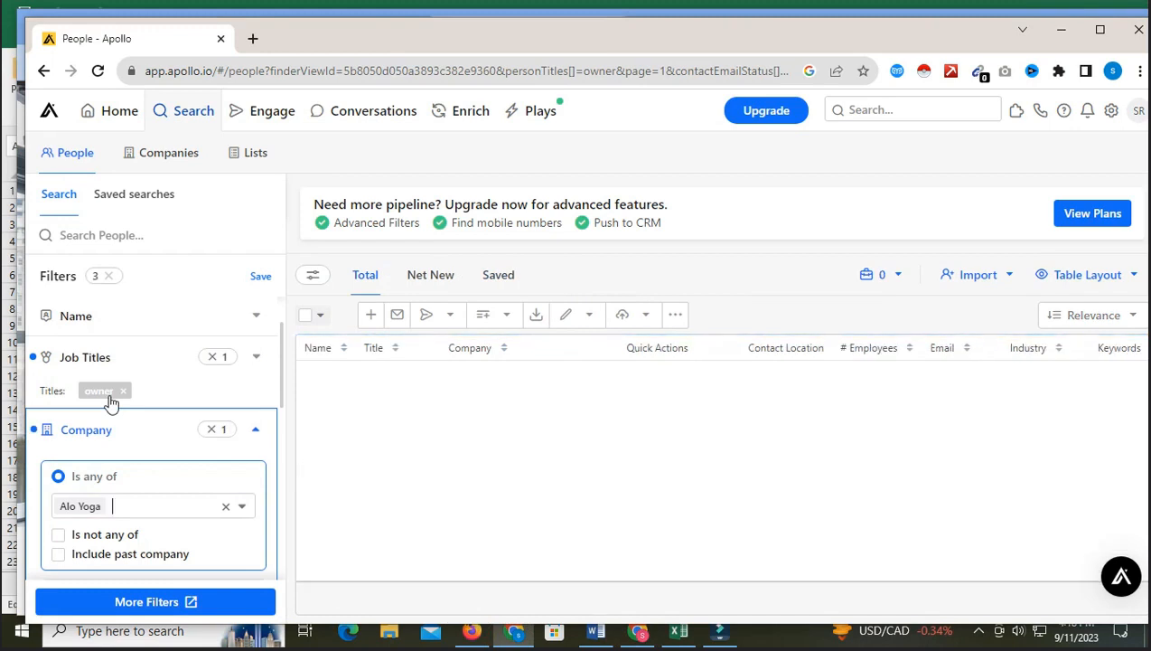
pyautogui.scroll(-2, 127, 470)
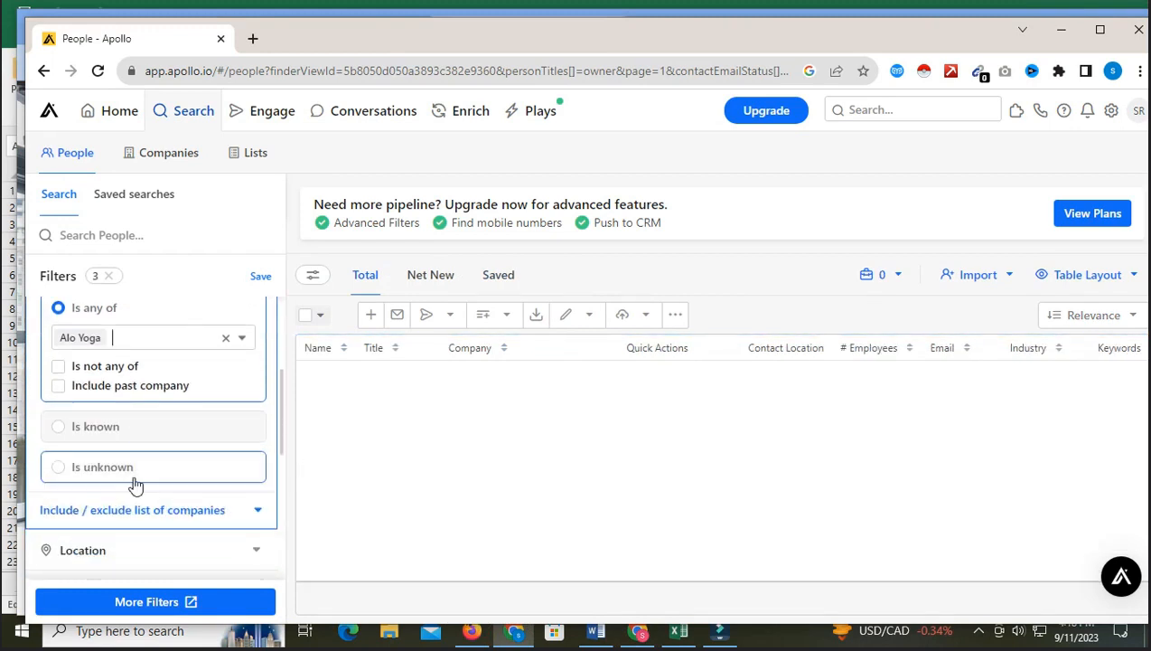
# - Clear the company filter, look through the suggestions for Alo again and try ALOHA (alohabcn.com) as the company
pyautogui.click(226, 338)
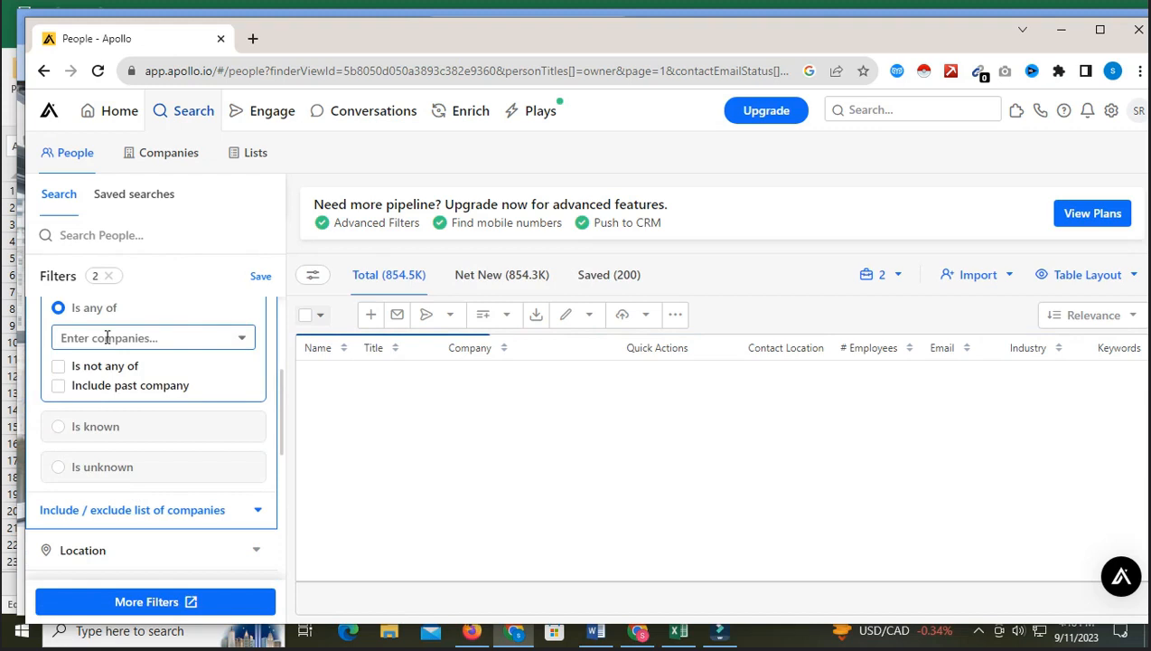
pyautogui.write('Alo')
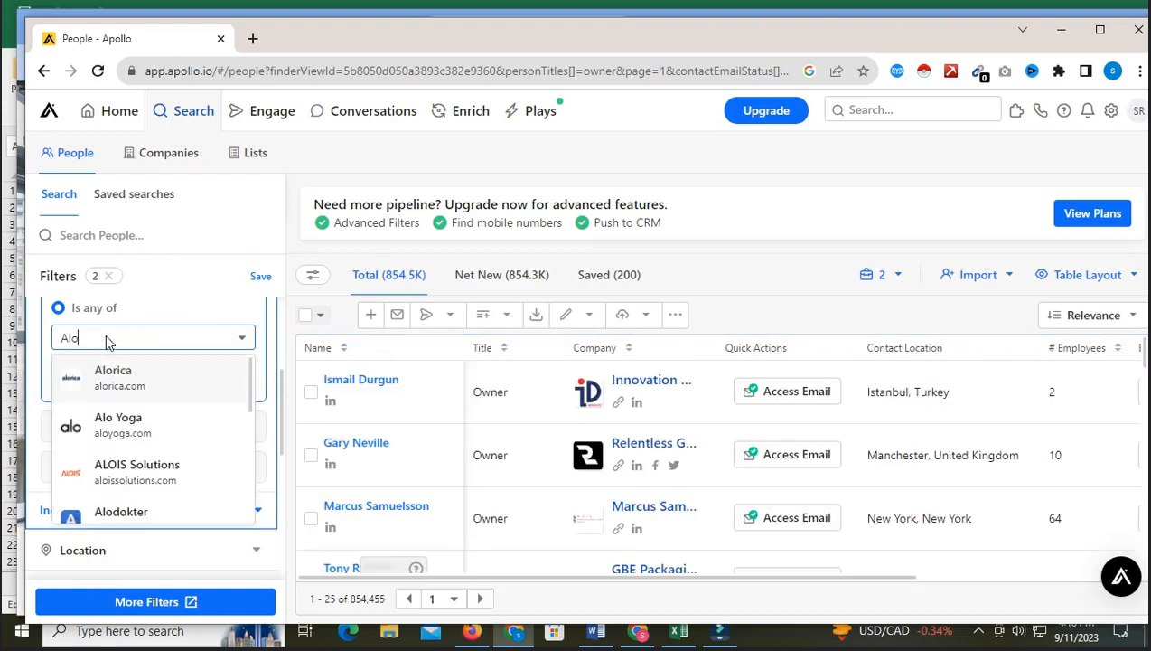
pyautogui.scroll(-2, 147, 452)
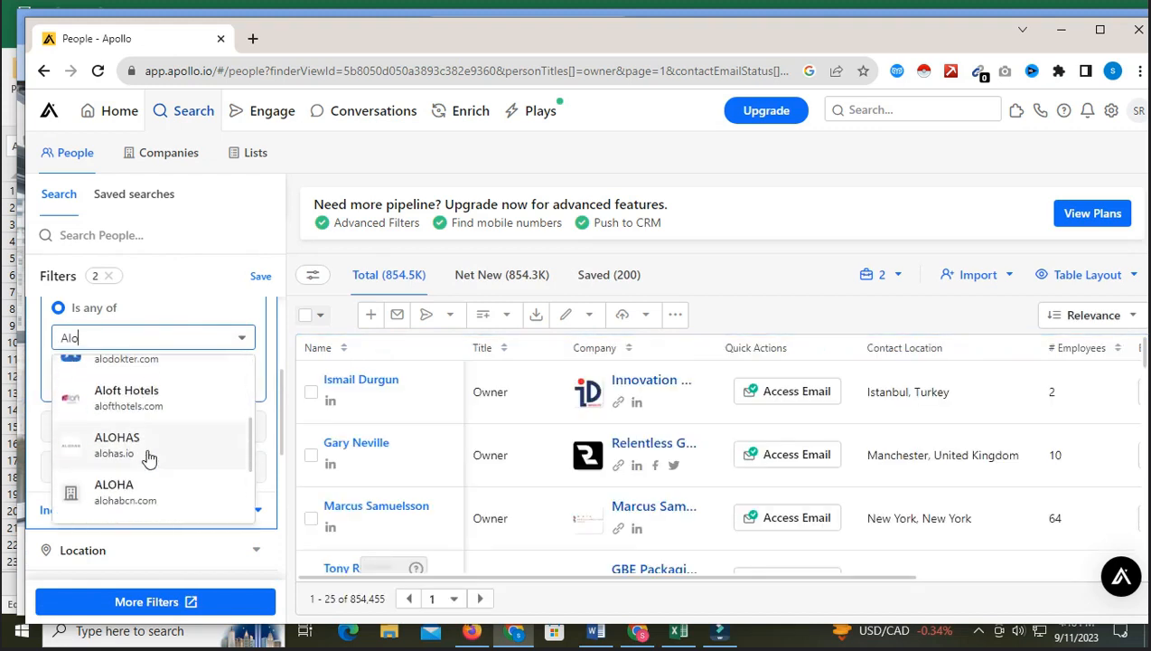
pyautogui.scroll(-1, 147, 455)
pyautogui.scroll(-2, 149, 457)
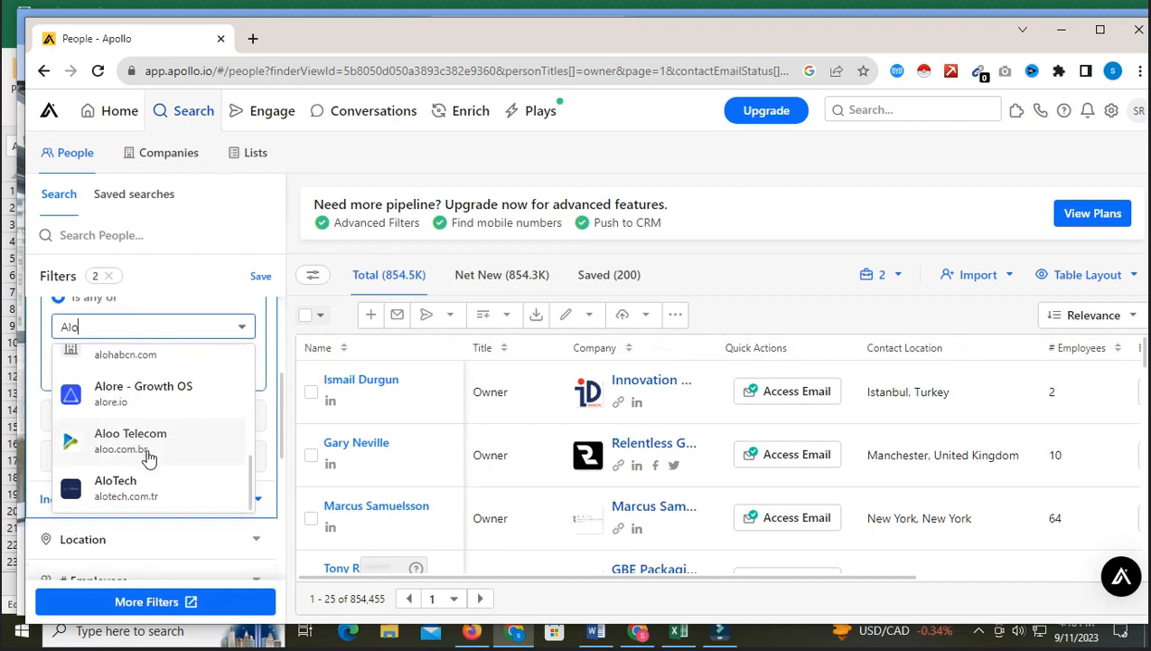
pyautogui.scroll(2, 149, 458)
pyautogui.scroll(2, 146, 522)
pyautogui.scroll(-1, 147, 519)
pyautogui.scroll(-1, 147, 520)
pyautogui.scroll(1, 145, 515)
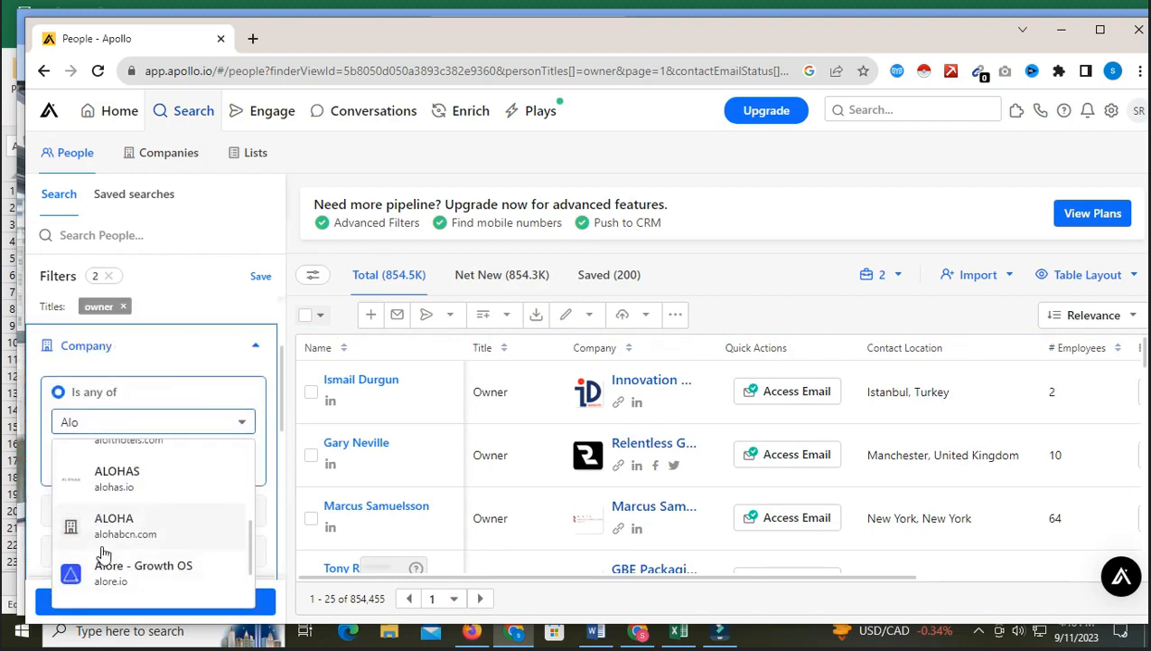
pyautogui.click(122, 526)
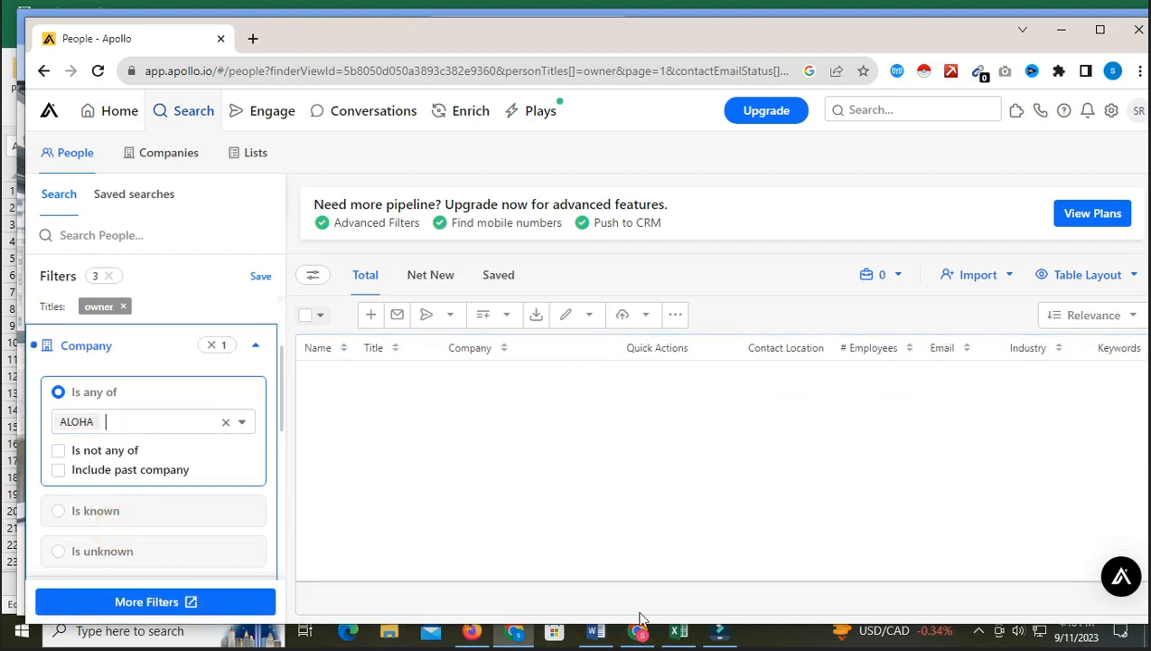
# - Switch to google.csv in Excel and copy the business name AnnaLena from cell A4
pyautogui.click(678, 631)
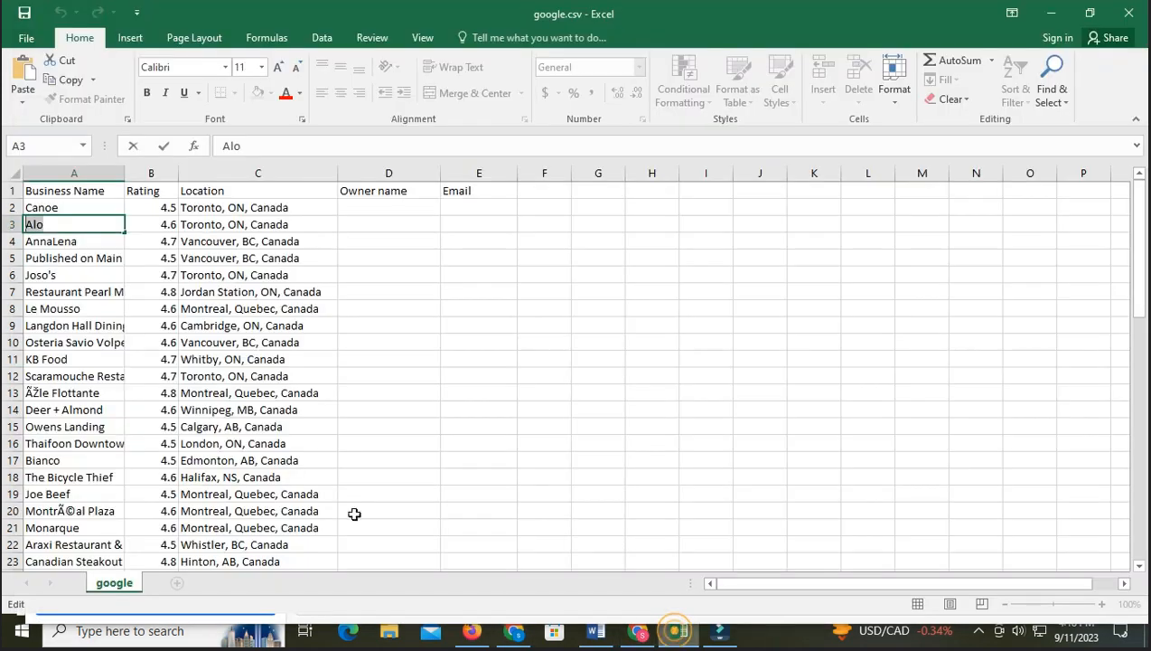
pyautogui.click(76, 238)
pyautogui.doubleClick(80, 241)
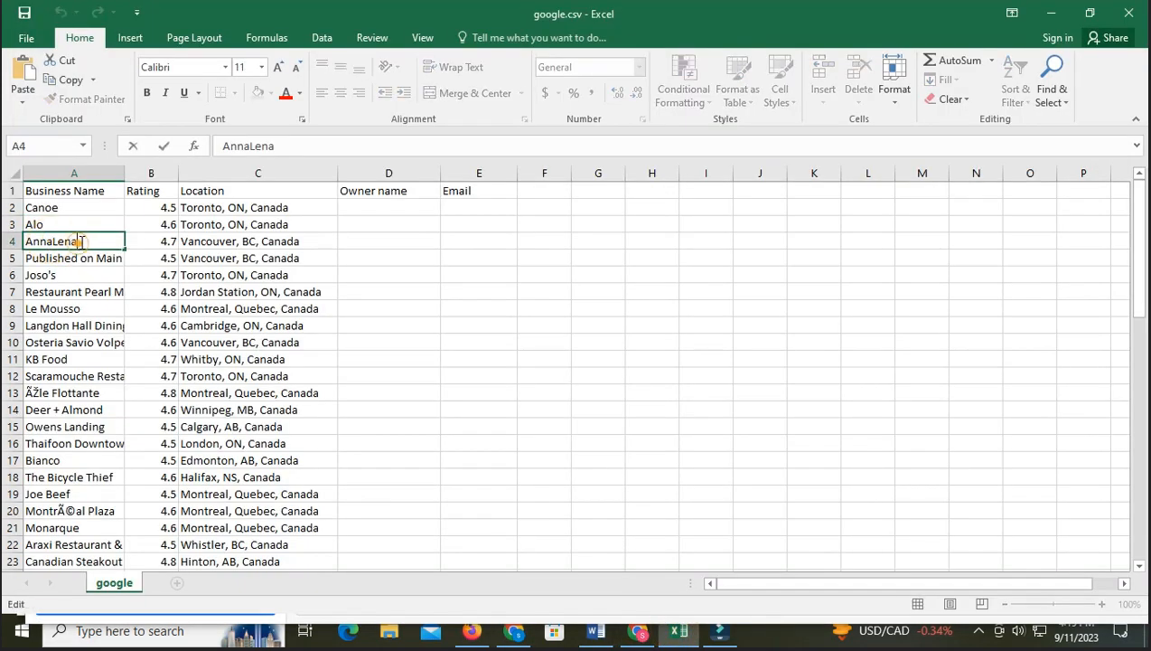
pyautogui.doubleClick(80, 241)
pyautogui.rightClick(45, 246)
pyautogui.click(77, 279)
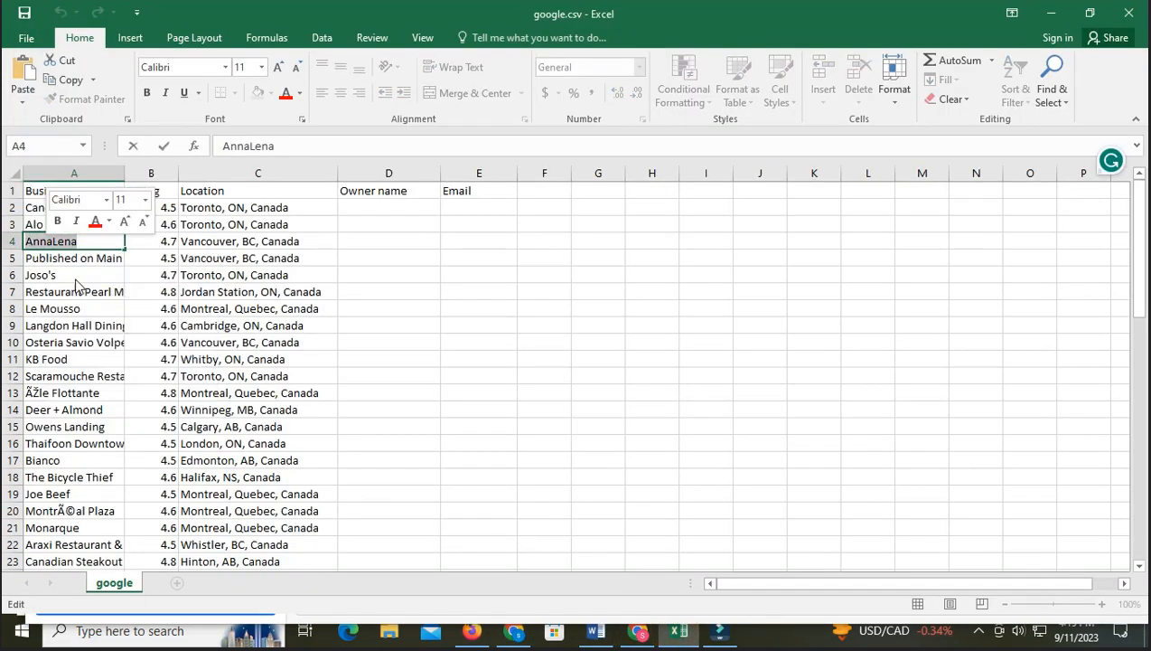
# - Switch to Apollo and replace the company filter with the copied name, choosing AnnaLena (annalena.ca)
pyautogui.click(513, 630)
pyautogui.click(225, 422)
pyautogui.click(75, 420)
pyautogui.hotkey('ctrl', 'v')
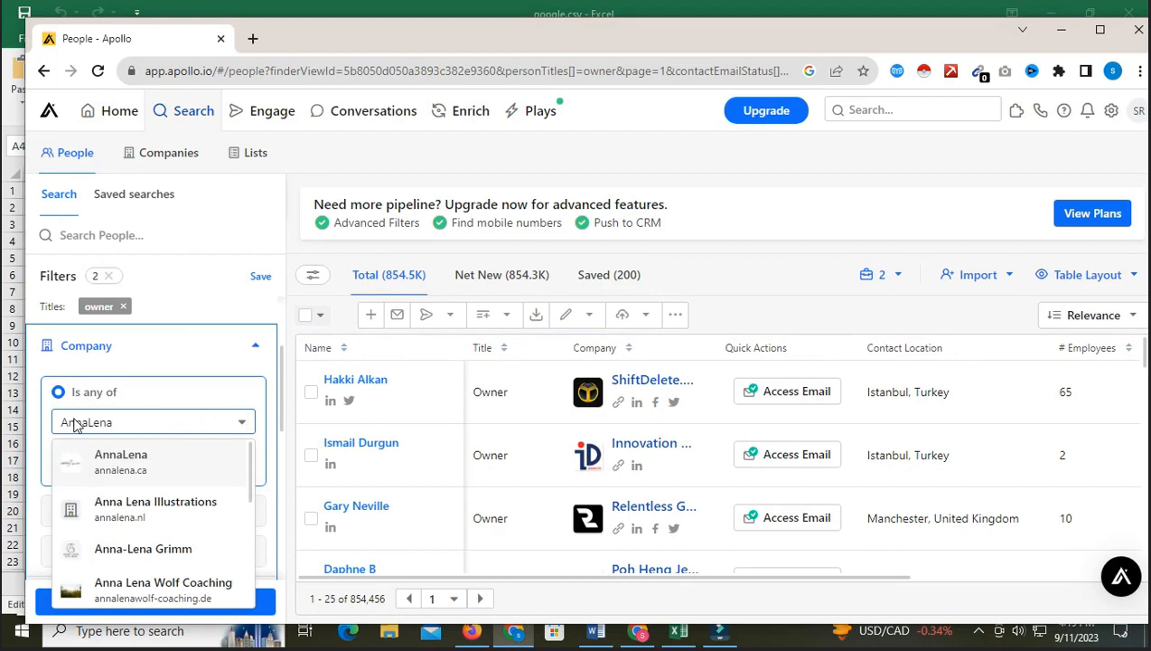
pyautogui.click(142, 474)
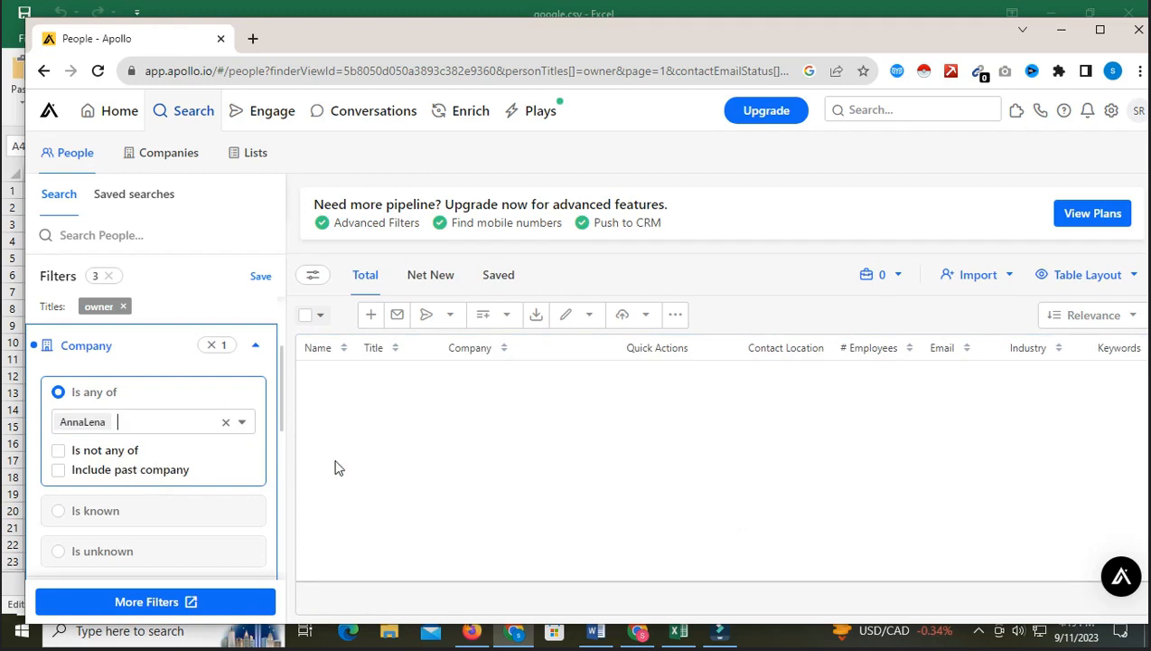
# - Check the active search filters and remove the owner job title filter
pyautogui.scroll(-5, 144, 499)
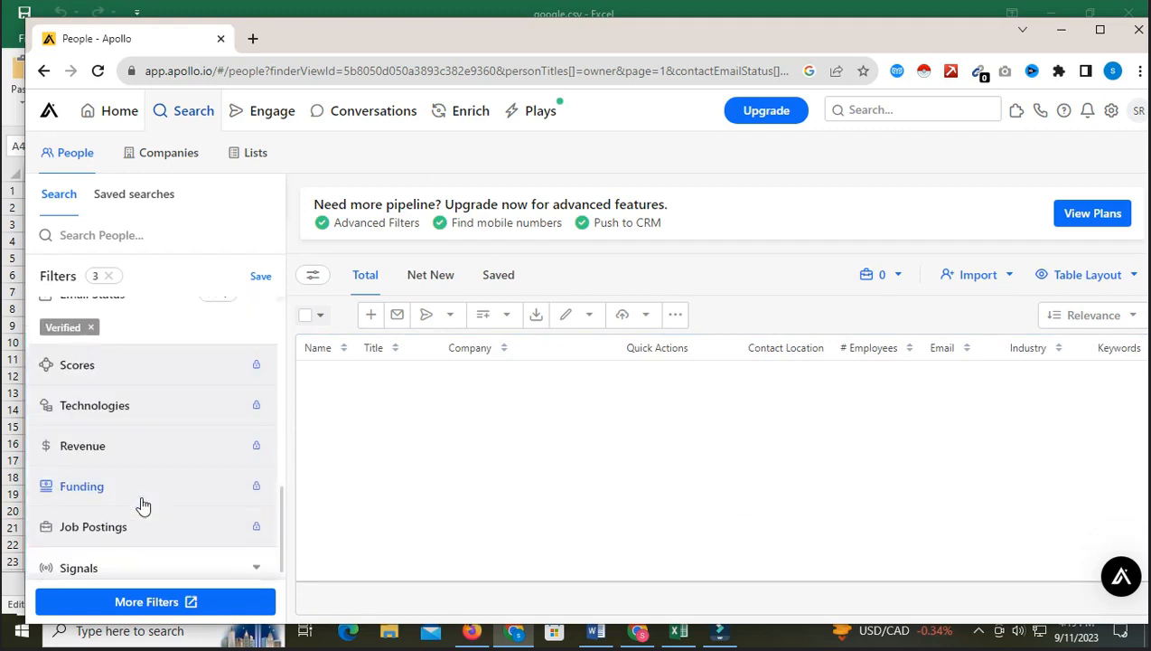
pyautogui.scroll(2, 141, 498)
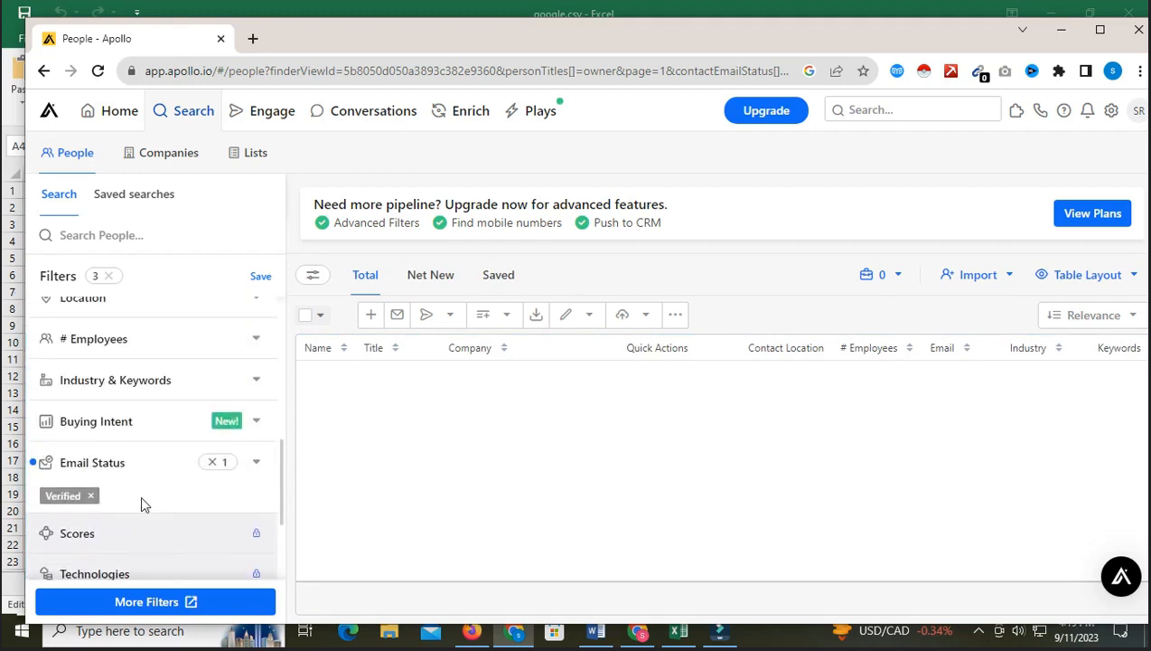
pyautogui.scroll(5, 188, 389)
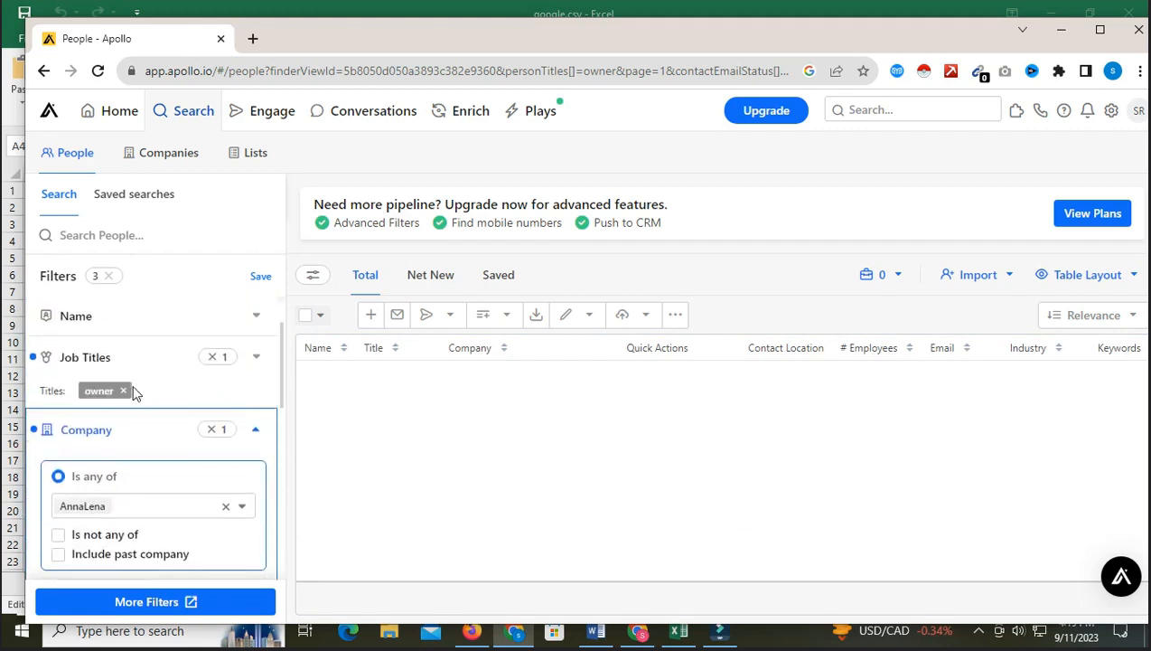
pyautogui.click(213, 357)
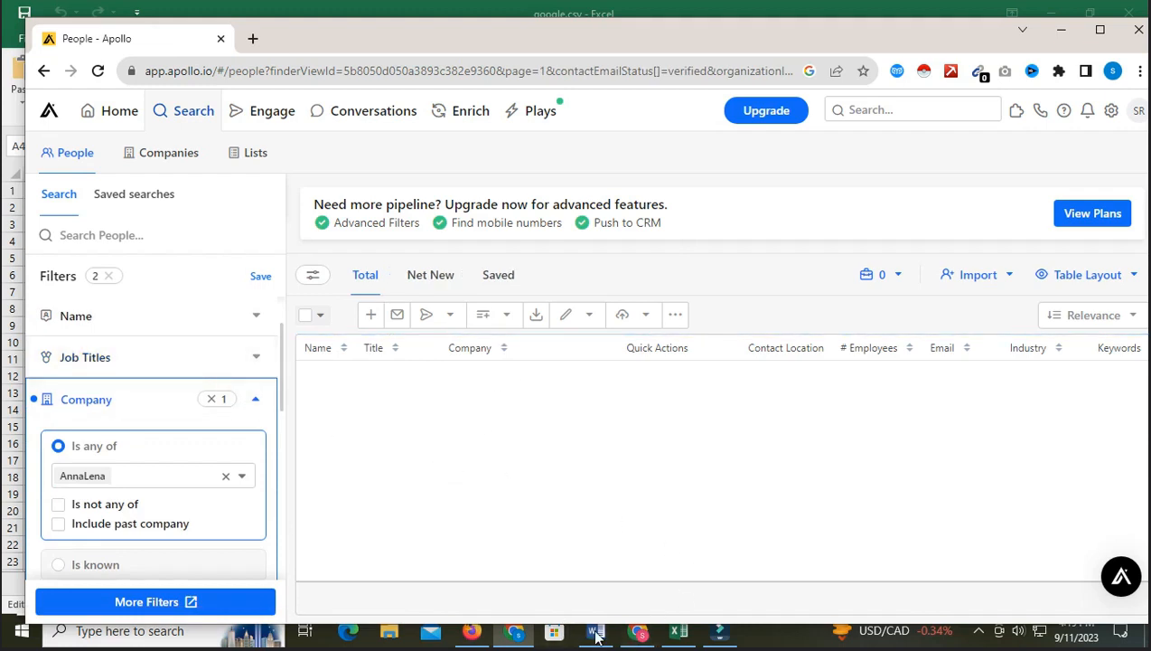
# - Switch to google.csv in Excel and widen column A to fit the full business names
pyautogui.click(678, 631)
pyautogui.click(68, 258)
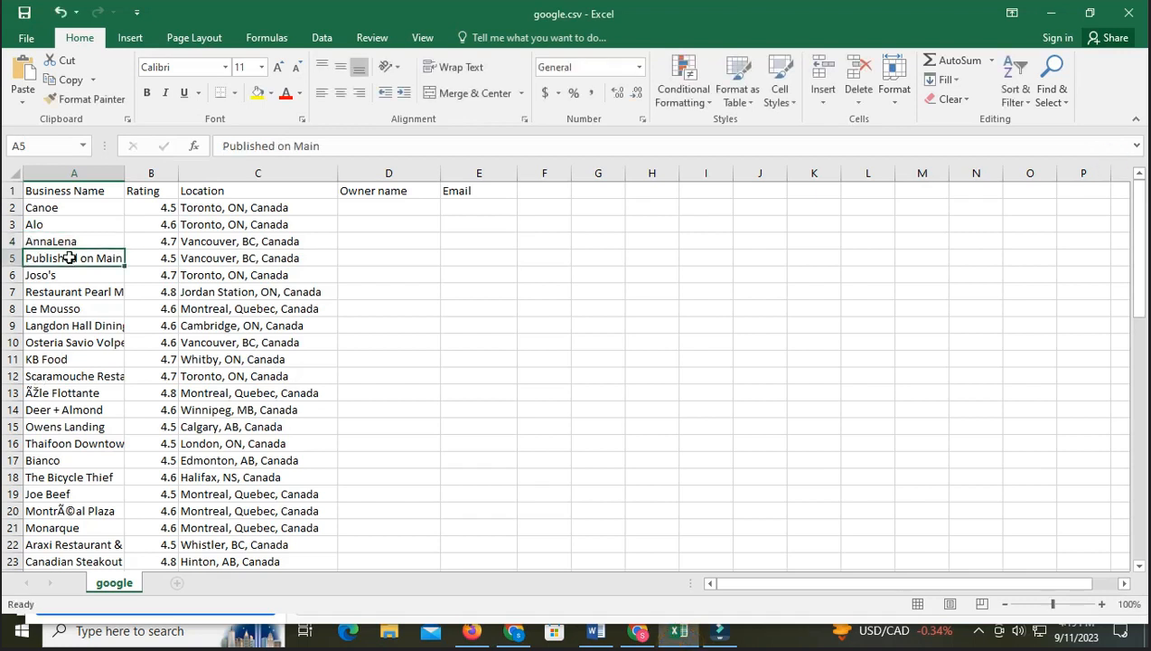
pyautogui.click(124, 170)
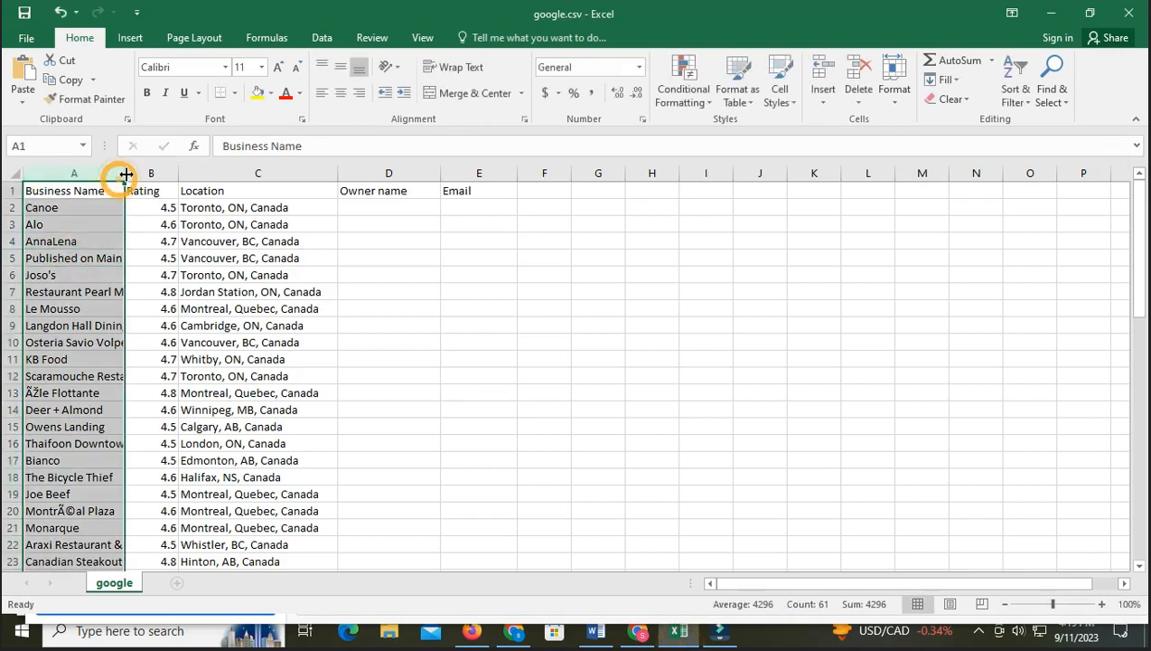
pyautogui.doubleClick(125, 172)
# - Copy the business name Published on Main from cell A5
pyautogui.doubleClick(142, 259)
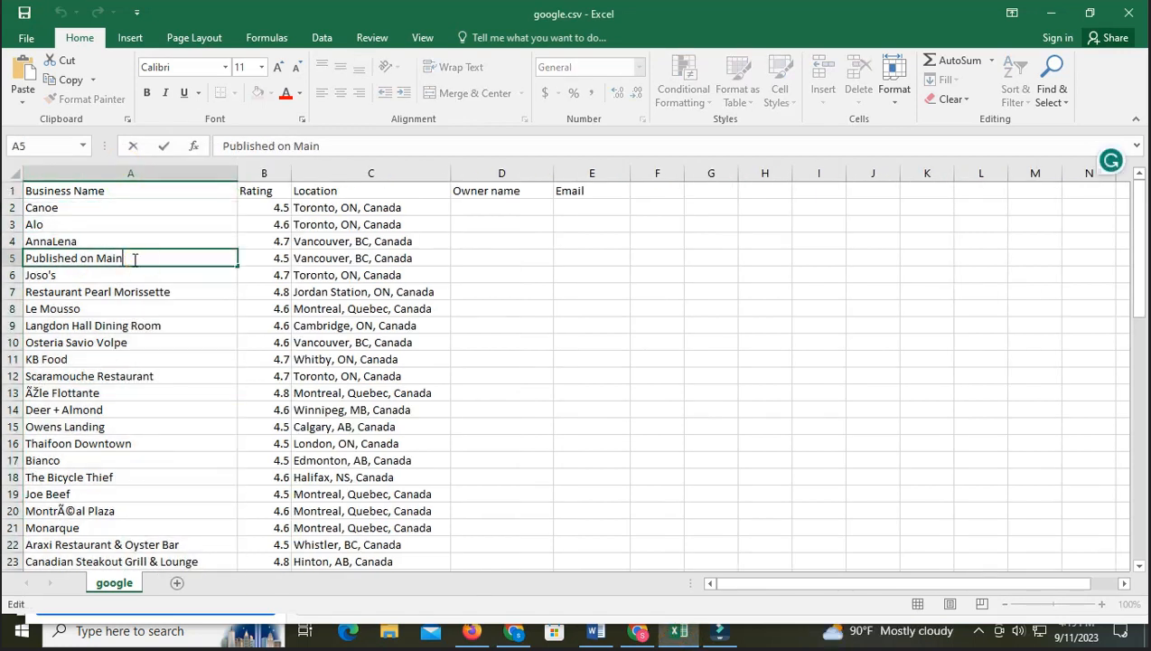
pyautogui.moveTo(135, 259); pyautogui.dragTo(25, 258)
pyautogui.rightClick(60, 259)
pyautogui.click(95, 285)
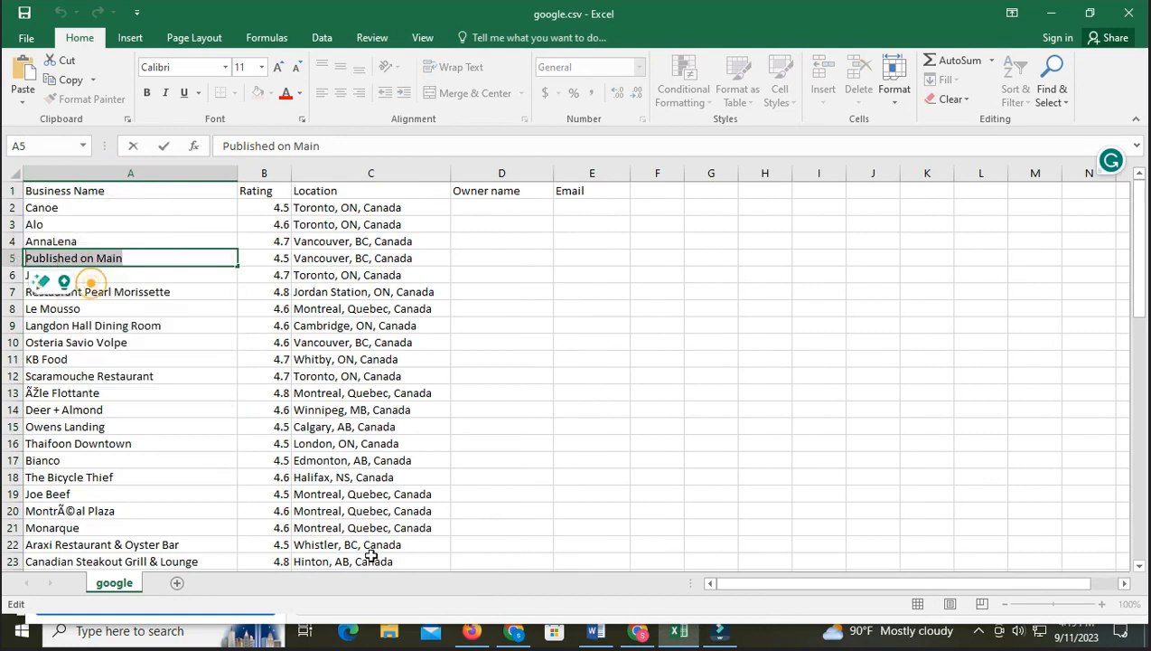
# - Switch to Apollo, replace the company filter with Published on Main and open the company's website in a new tab
pyautogui.hotkey('alt', 'Tab')
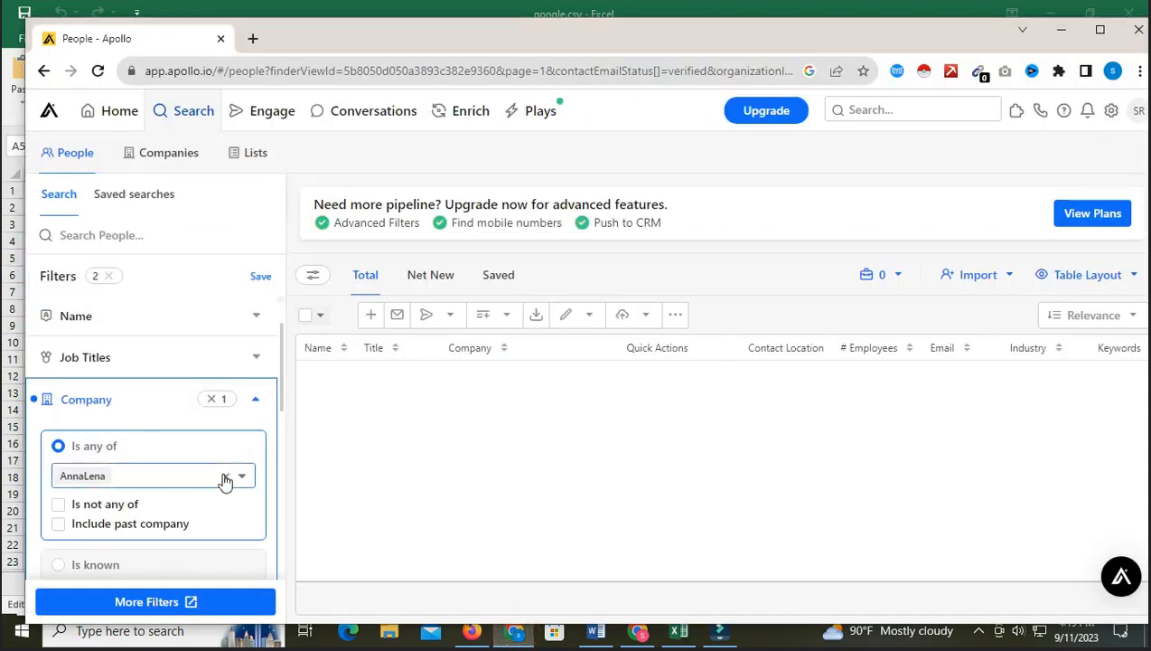
pyautogui.click(225, 475)
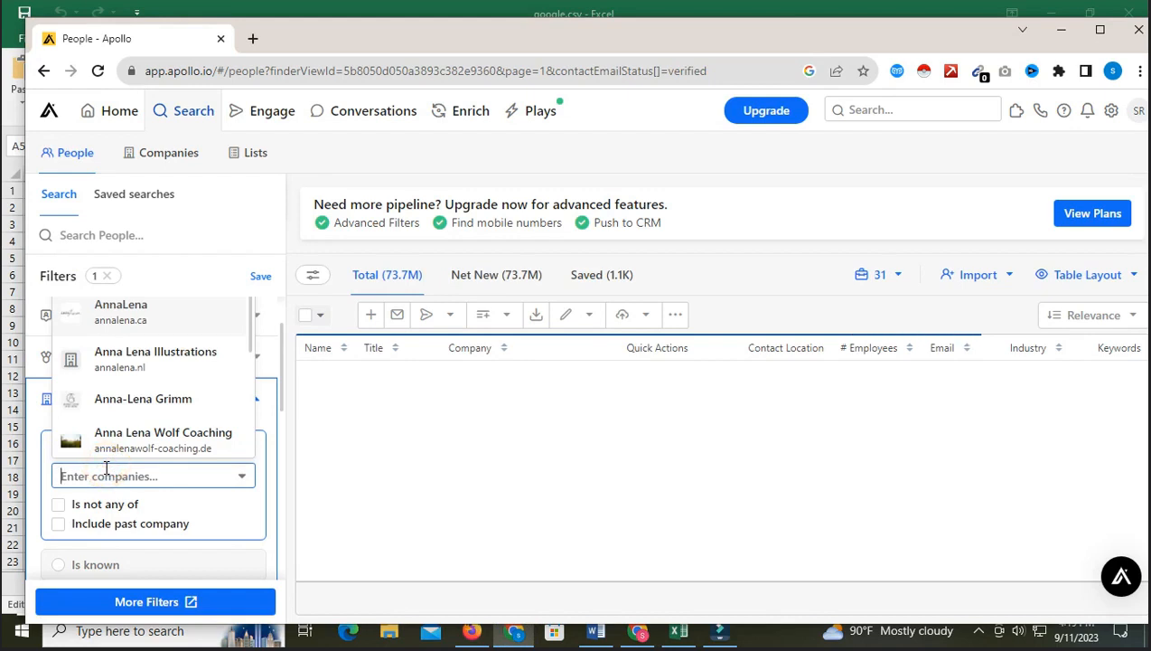
pyautogui.hotkey('ctrl', 'v')
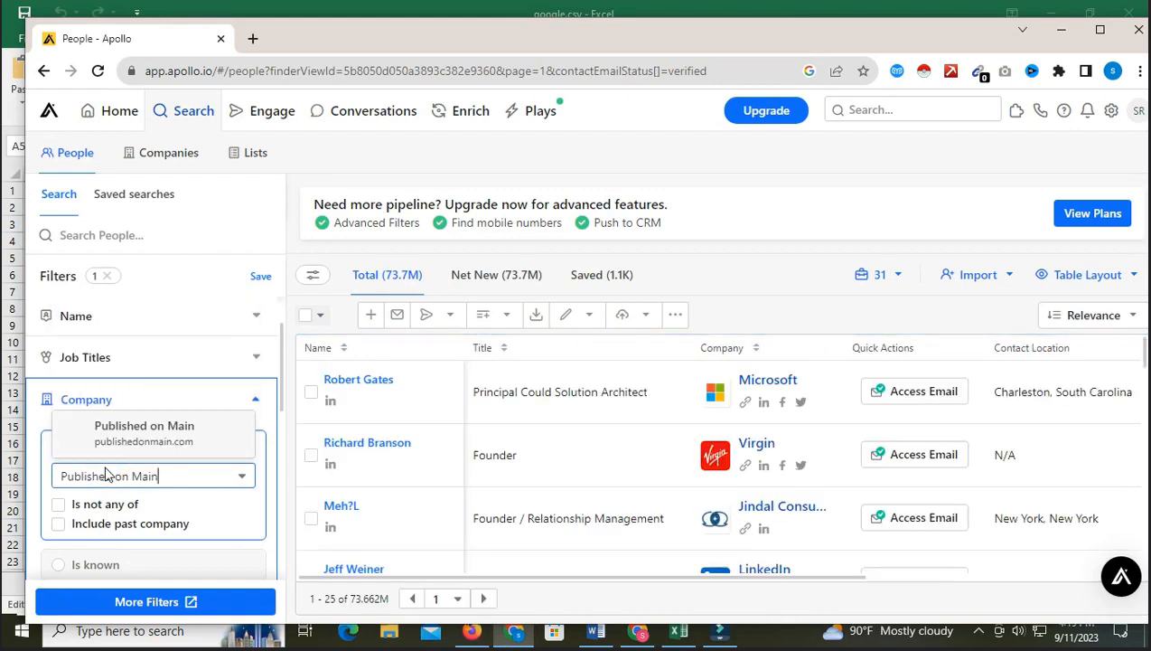
pyautogui.click(147, 443)
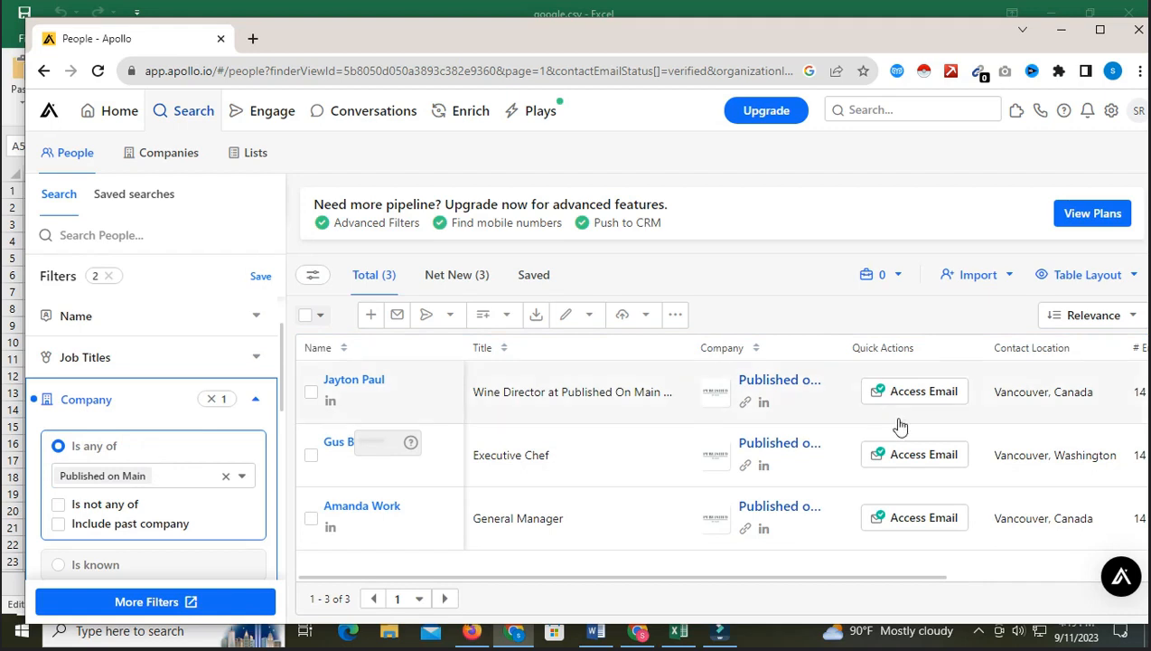
pyautogui.rightClick(743, 403)
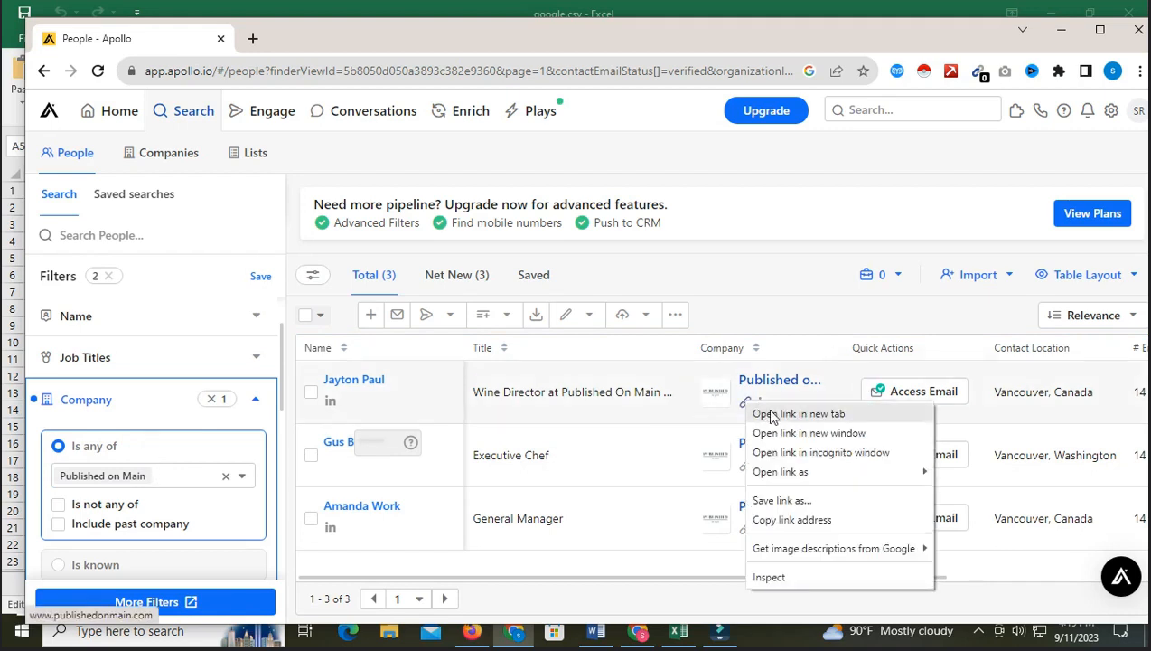
pyautogui.click(767, 410)
# - Switch to the Google restaurant results, open the details of Published on Main and open its website in a new tab
pyautogui.click(638, 632)
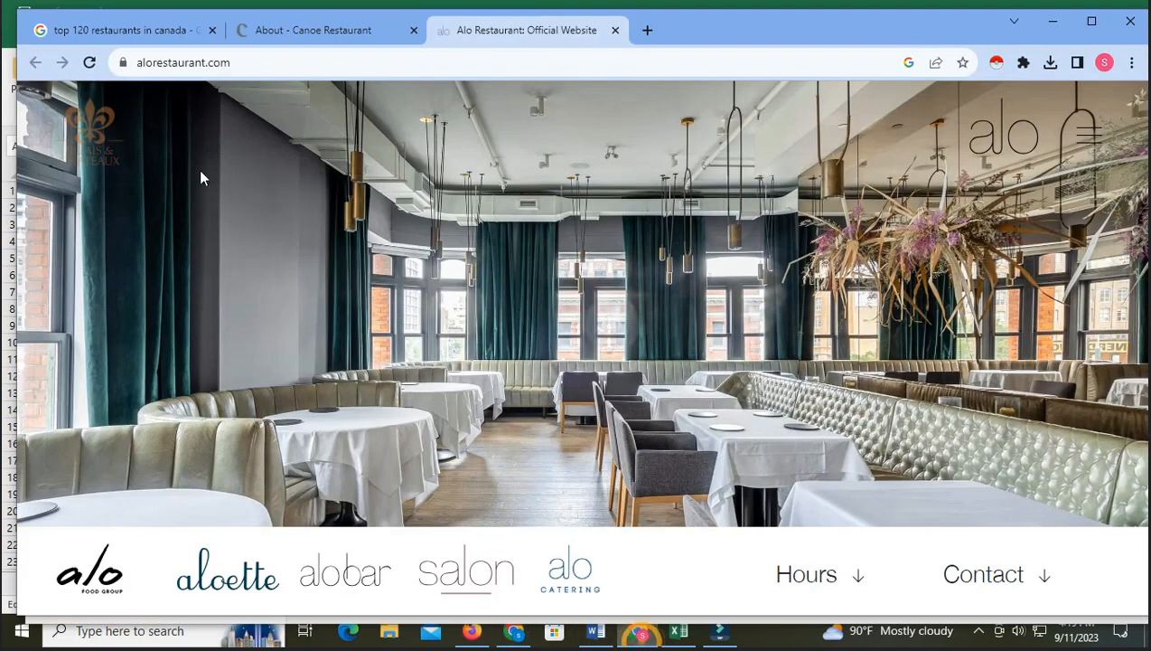
pyautogui.click(155, 30)
pyautogui.scroll(-1, 194, 452)
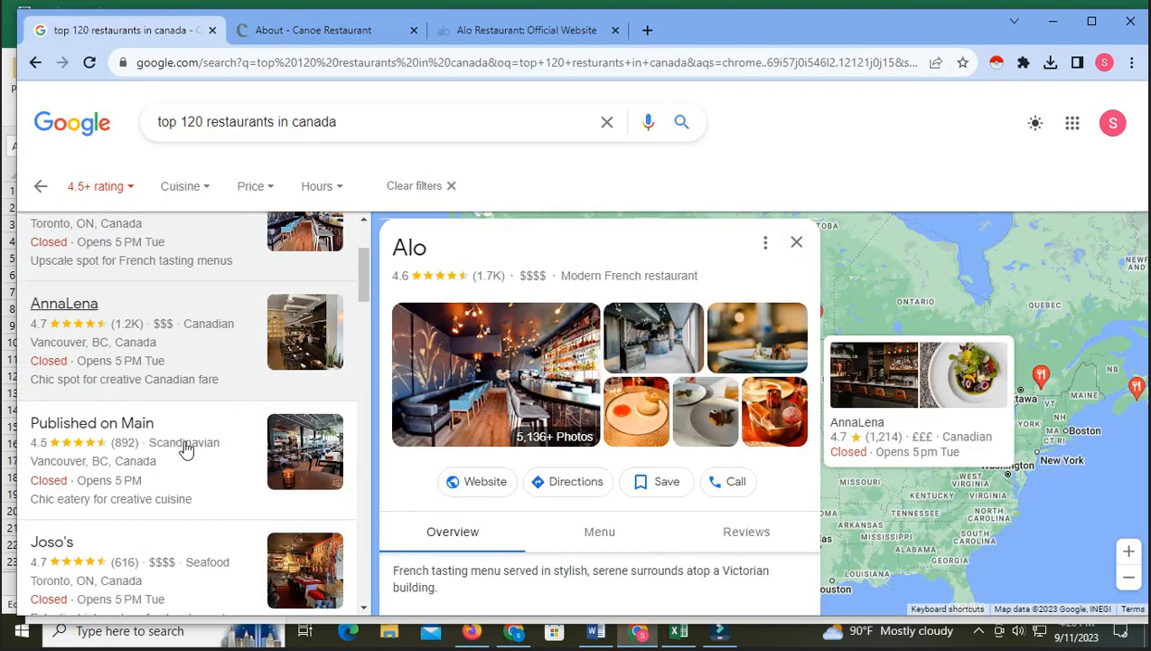
pyautogui.click(120, 449)
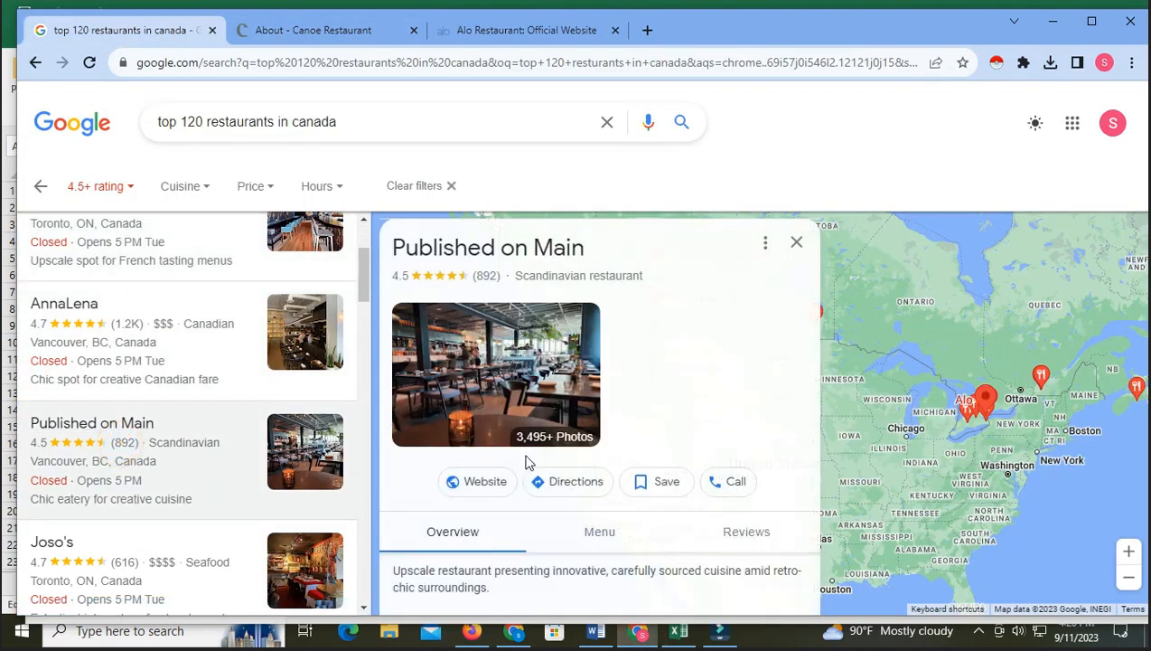
pyautogui.rightClick(485, 488)
pyautogui.click(540, 304)
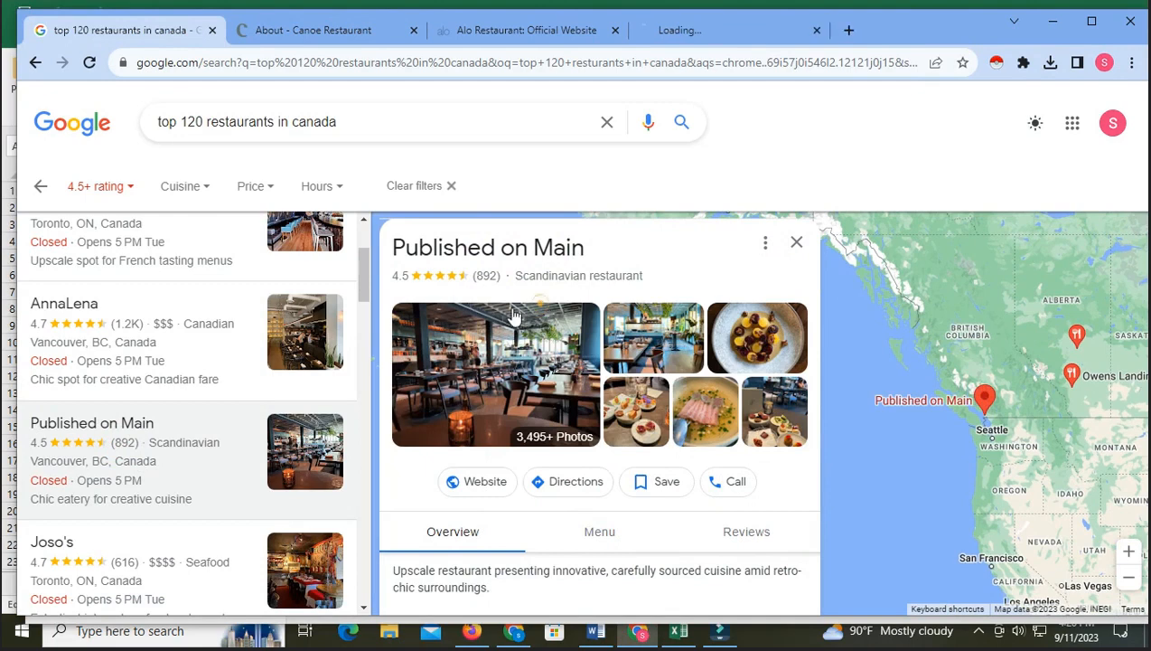
# - Compare the Published on Main website opened from Apollo with the one opened from Google
pyautogui.click(514, 631)
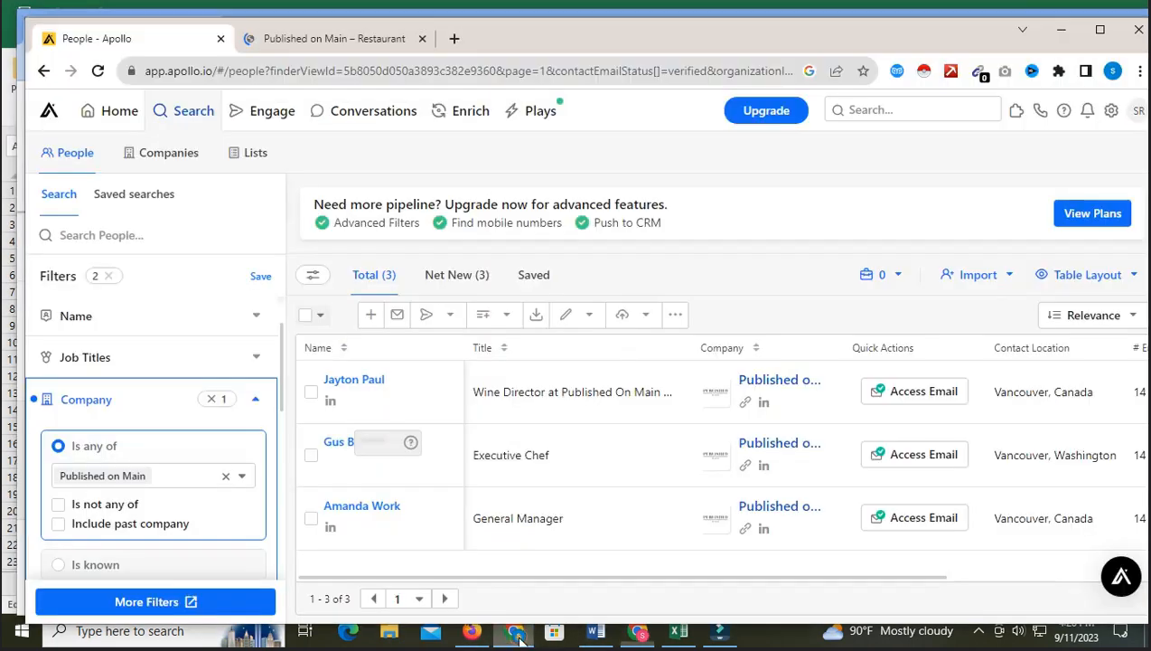
pyautogui.click(338, 39)
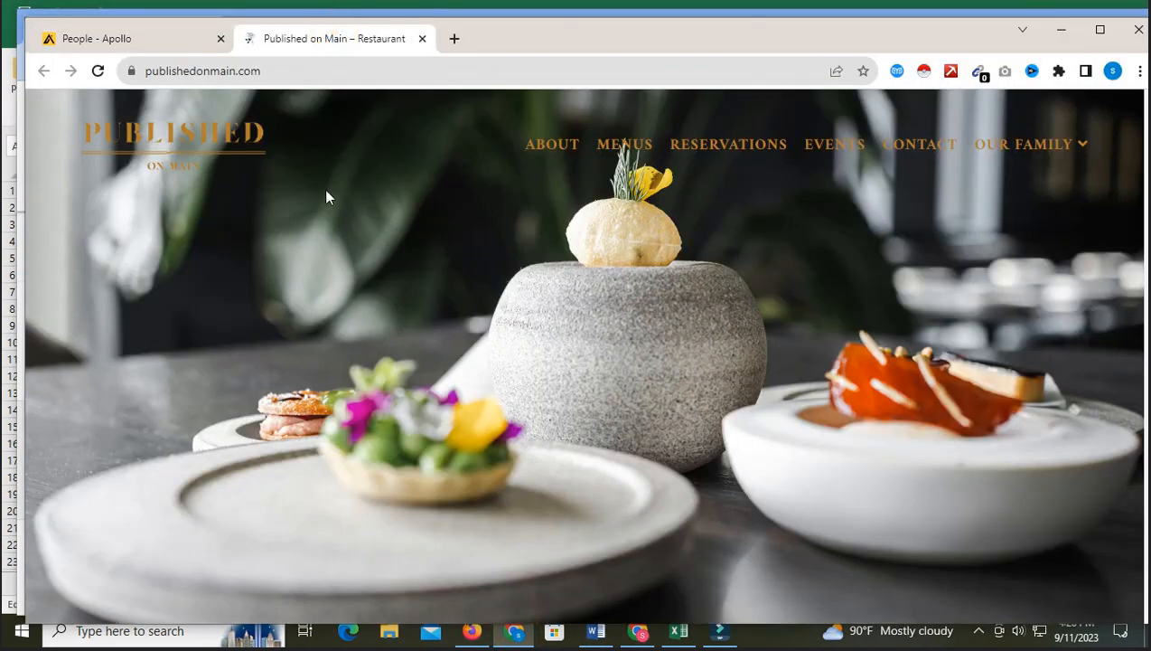
pyautogui.click(638, 631)
pyautogui.click(705, 35)
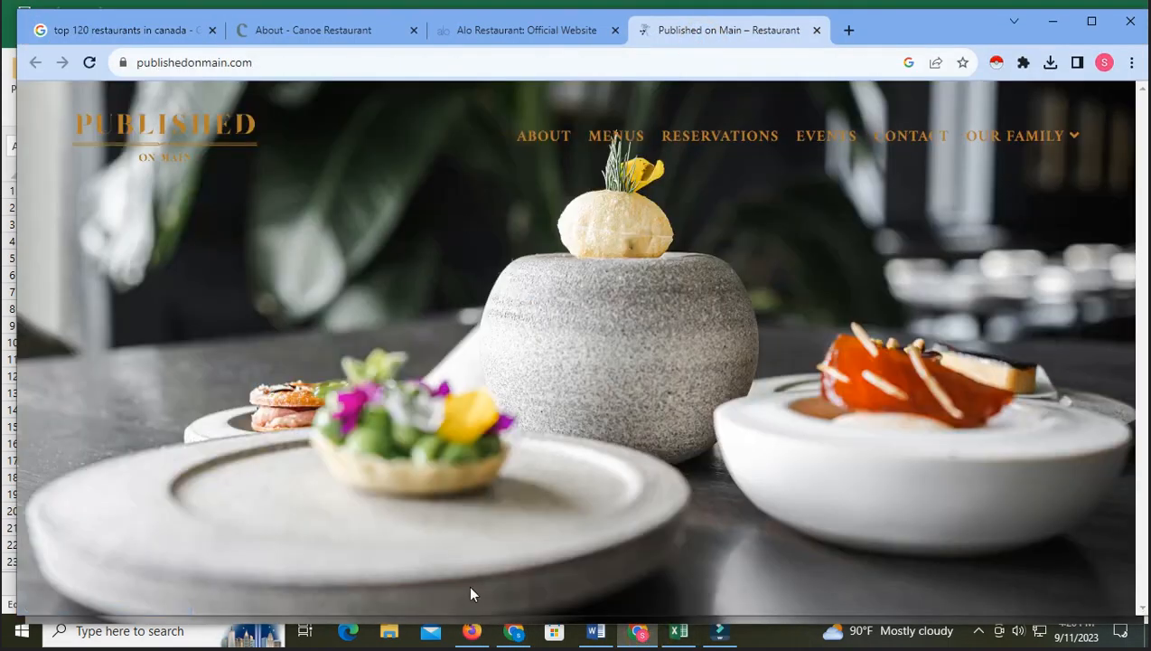
pyautogui.click(517, 632)
pyautogui.click(522, 634)
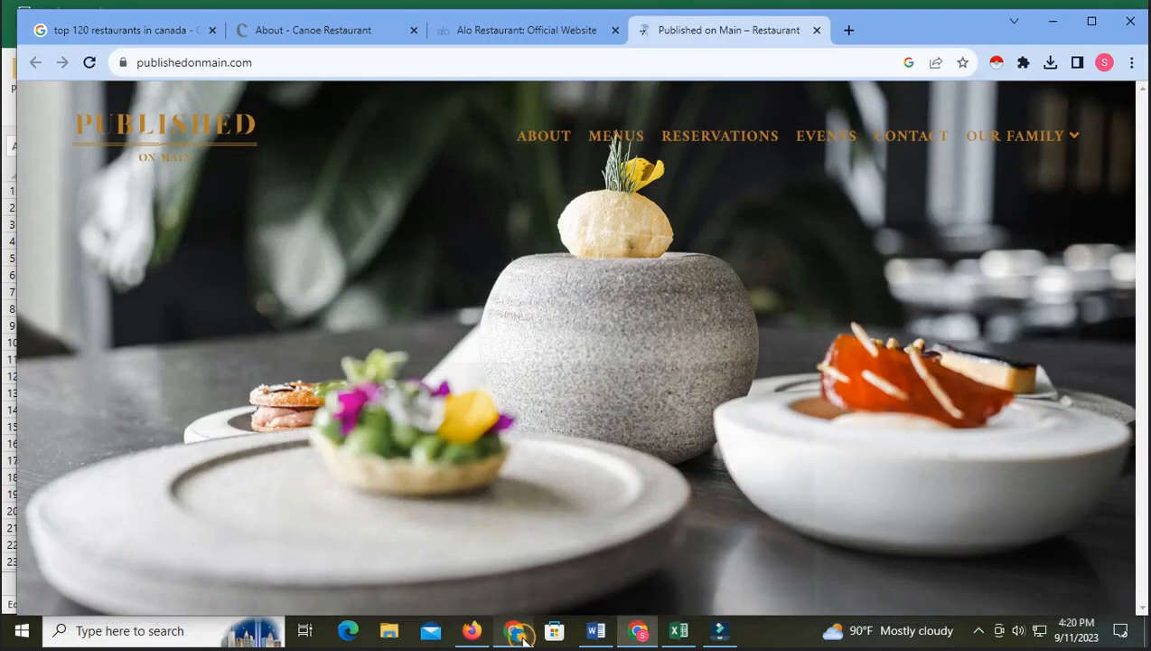
# - Switch back to Apollo and return to the people results for Published on Main
pyautogui.click(521, 633)
pyautogui.moveTo(484, 637)
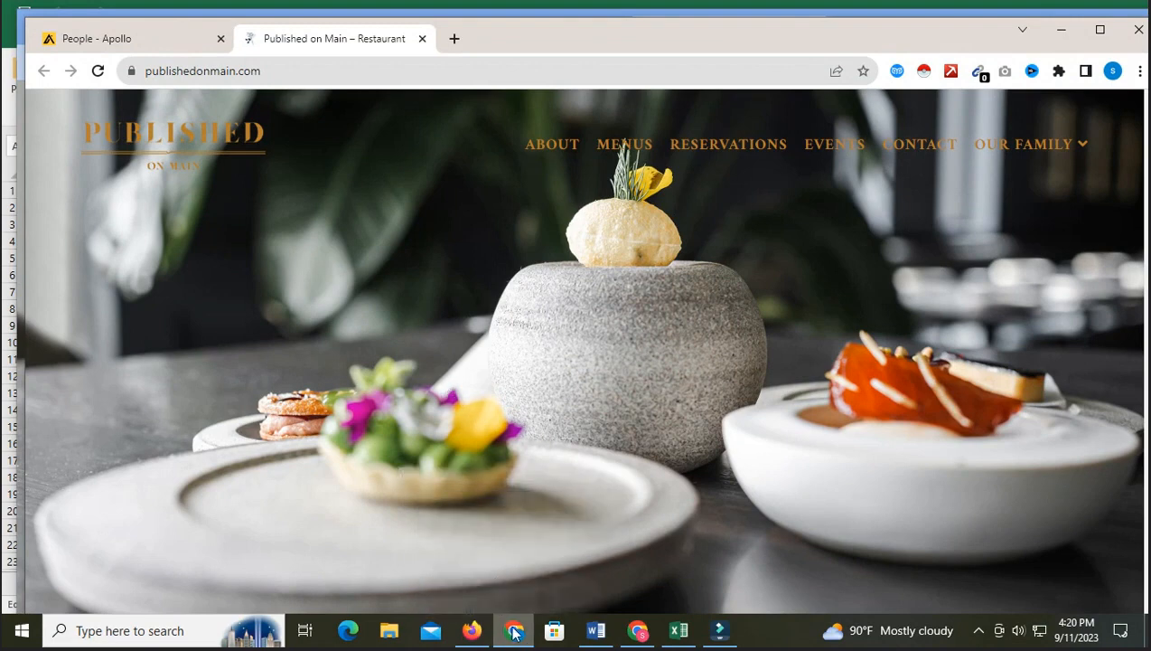
pyautogui.click(101, 42)
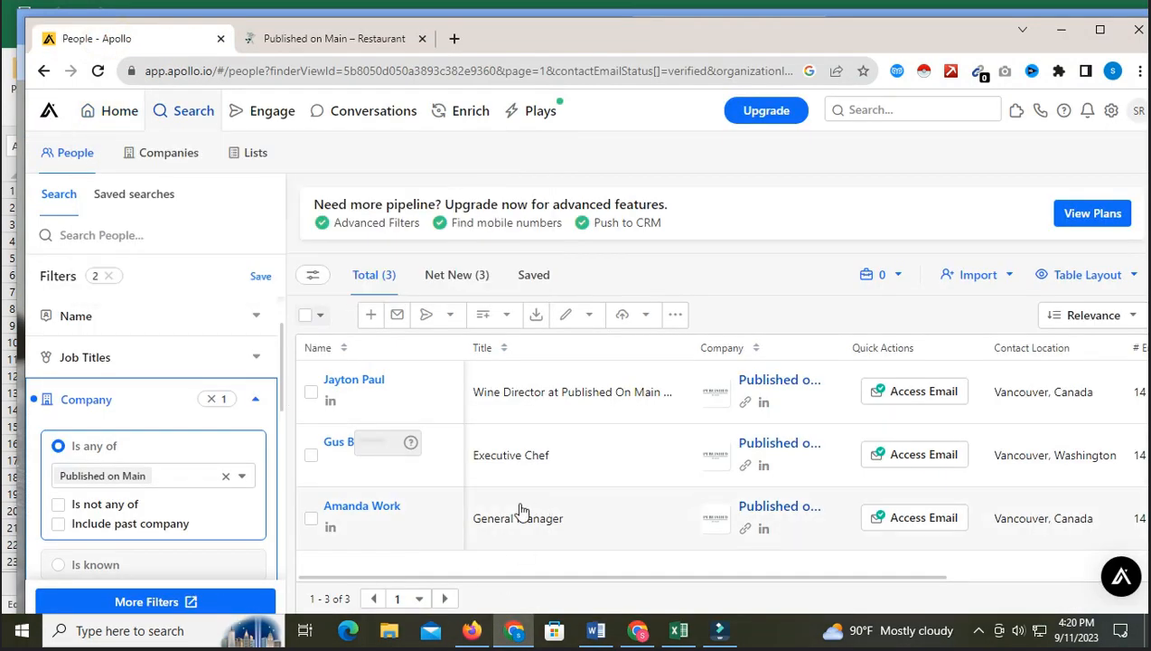
# - Switch to google.csv in Excel and review the restaurant list from its last entries back to Published on Main in row 5
pyautogui.click(678, 630)
pyautogui.scroll(-9, 304, 395)
pyautogui.scroll(-13, 305, 395)
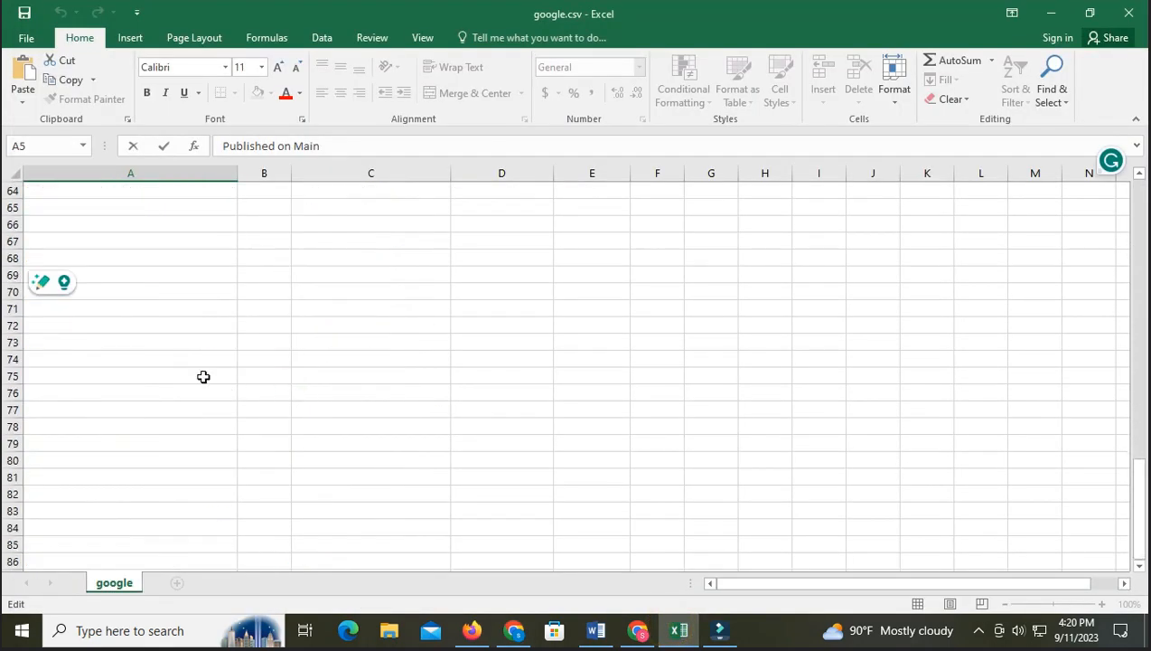
pyautogui.scroll(3, 194, 356)
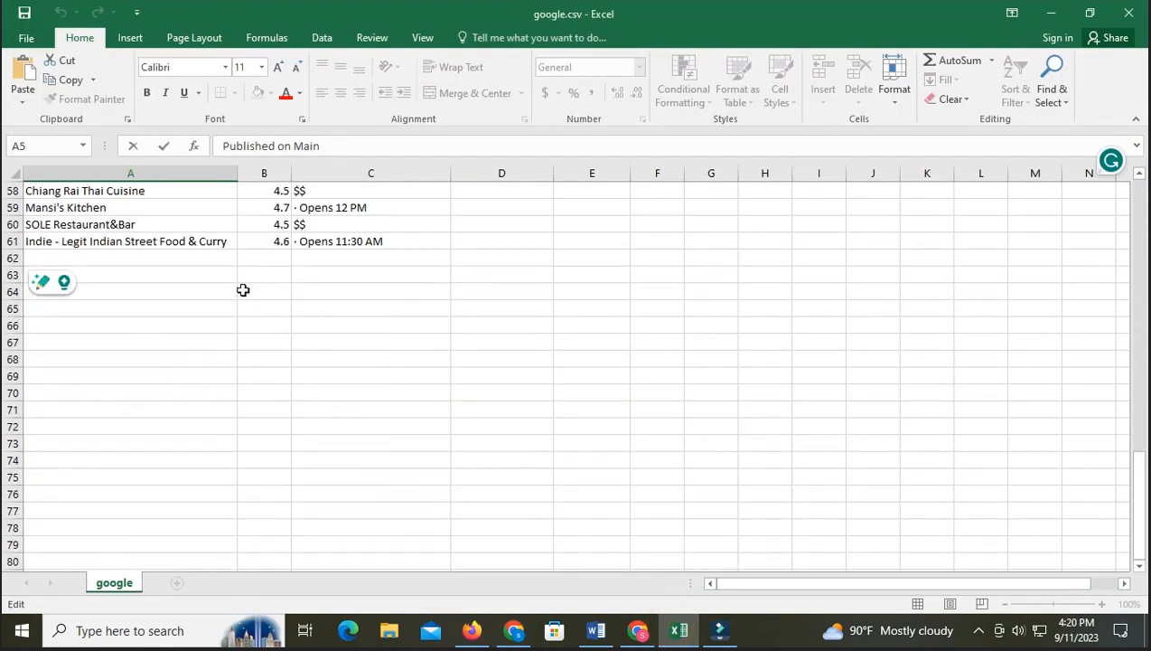
pyautogui.scroll(-20, 116, 497)
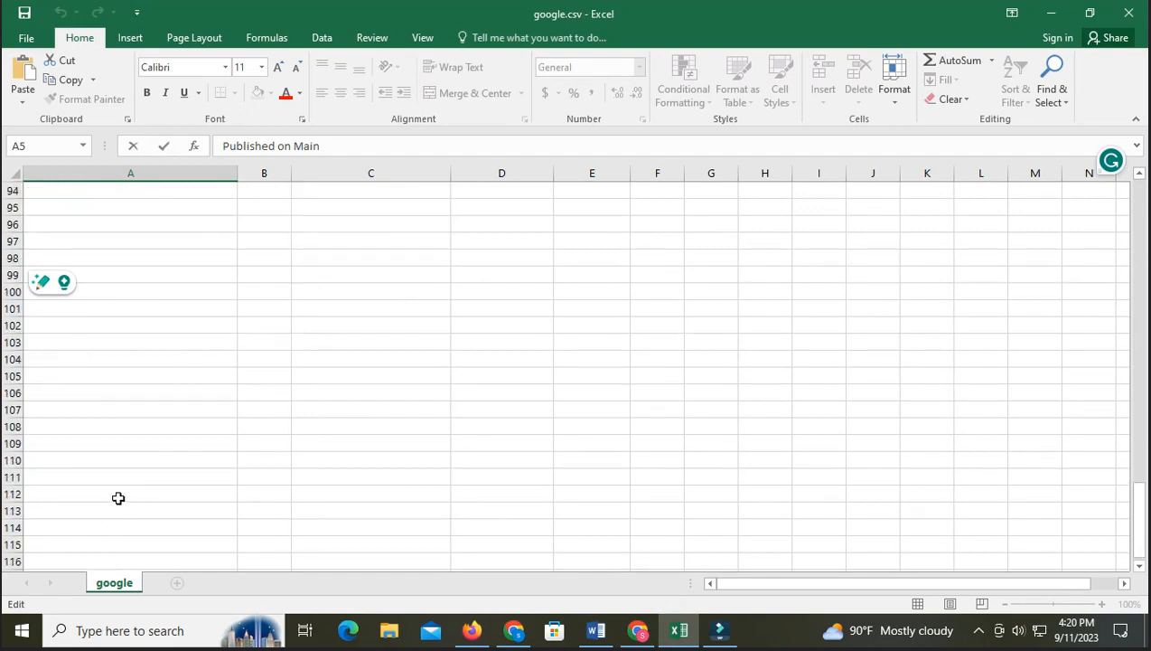
pyautogui.scroll(-4, 118, 495)
pyautogui.scroll(20, 118, 496)
pyautogui.scroll(18, 149, 473)
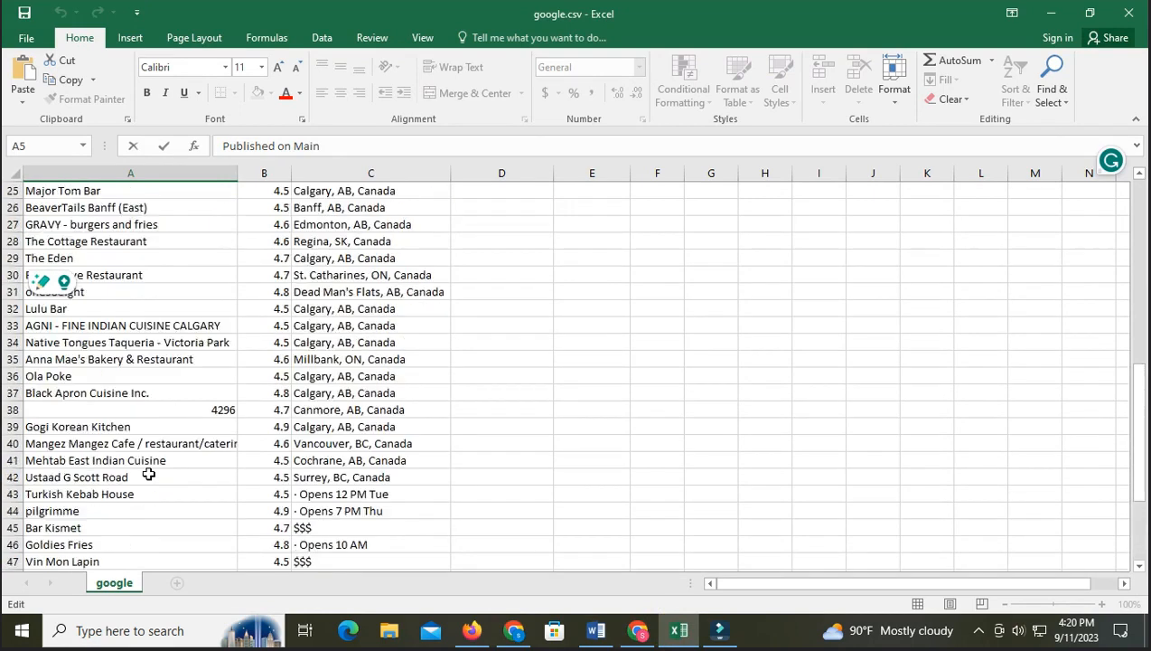
pyautogui.click(57, 206)
pyautogui.moveTo(56, 207); pyautogui.dragTo(1104, 233)
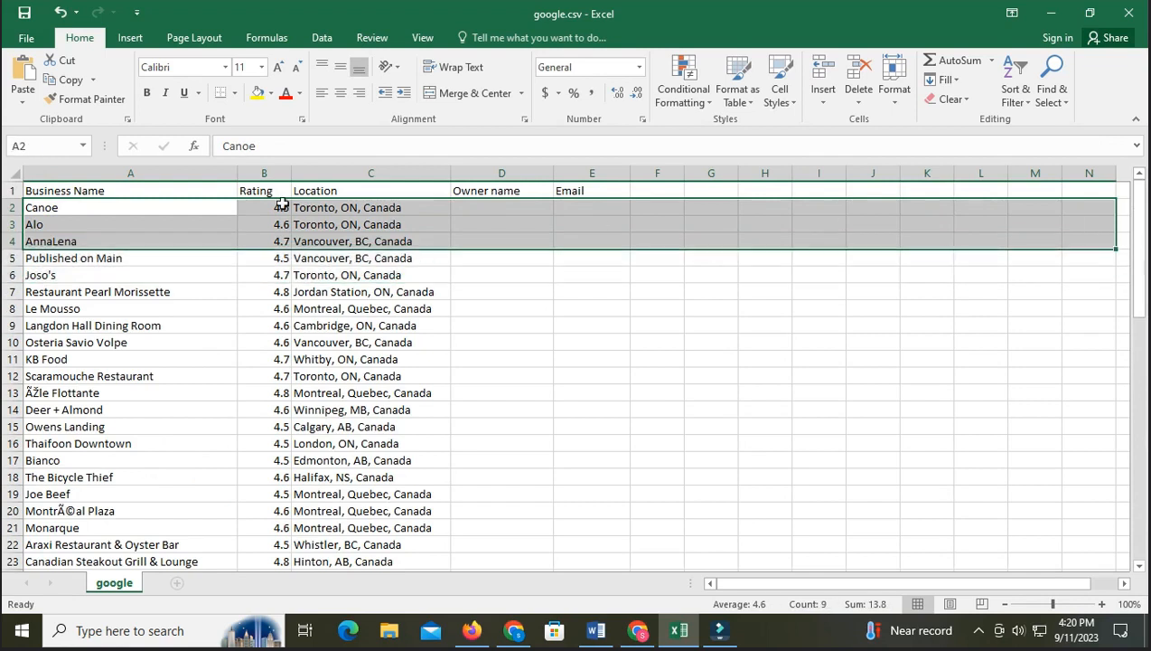
pyautogui.click(67, 263)
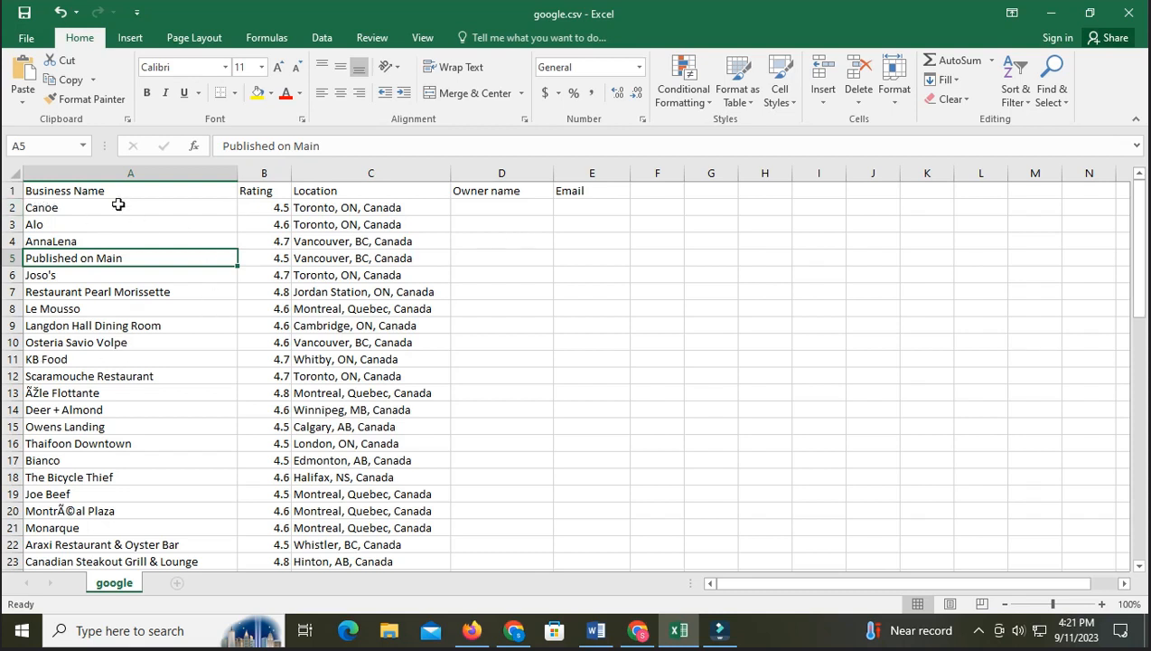
# - In Apollo, open the profile of Published on Main's General Manager in a new tab and request access to the email and phone number
pyautogui.click(513, 630)
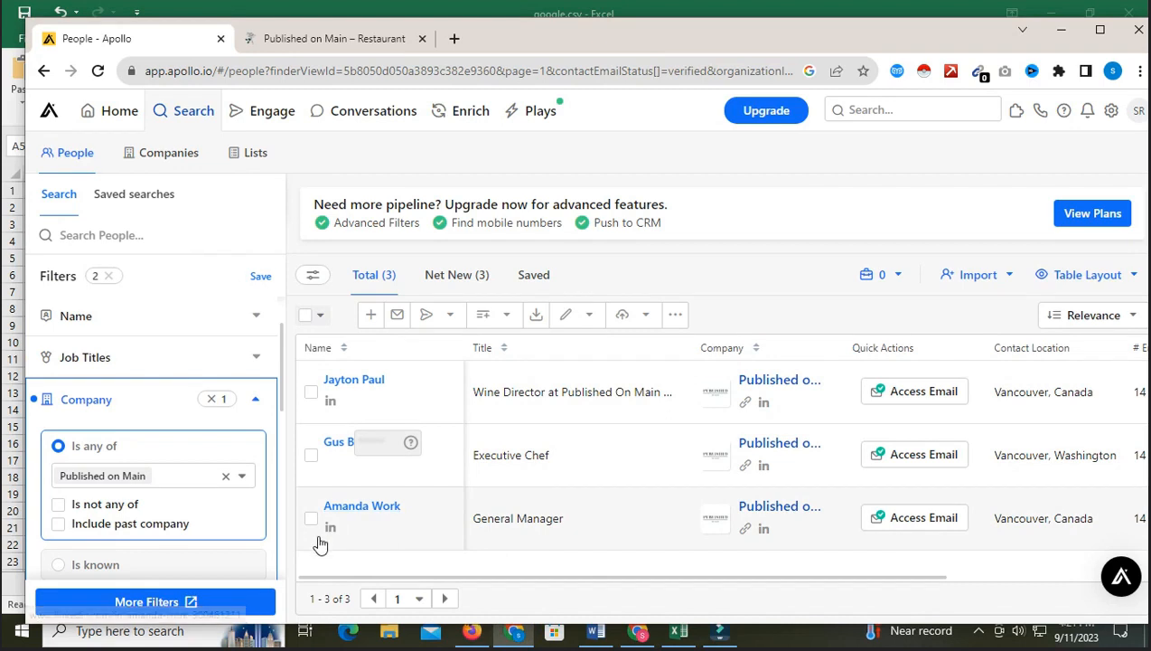
pyautogui.rightClick(354, 513)
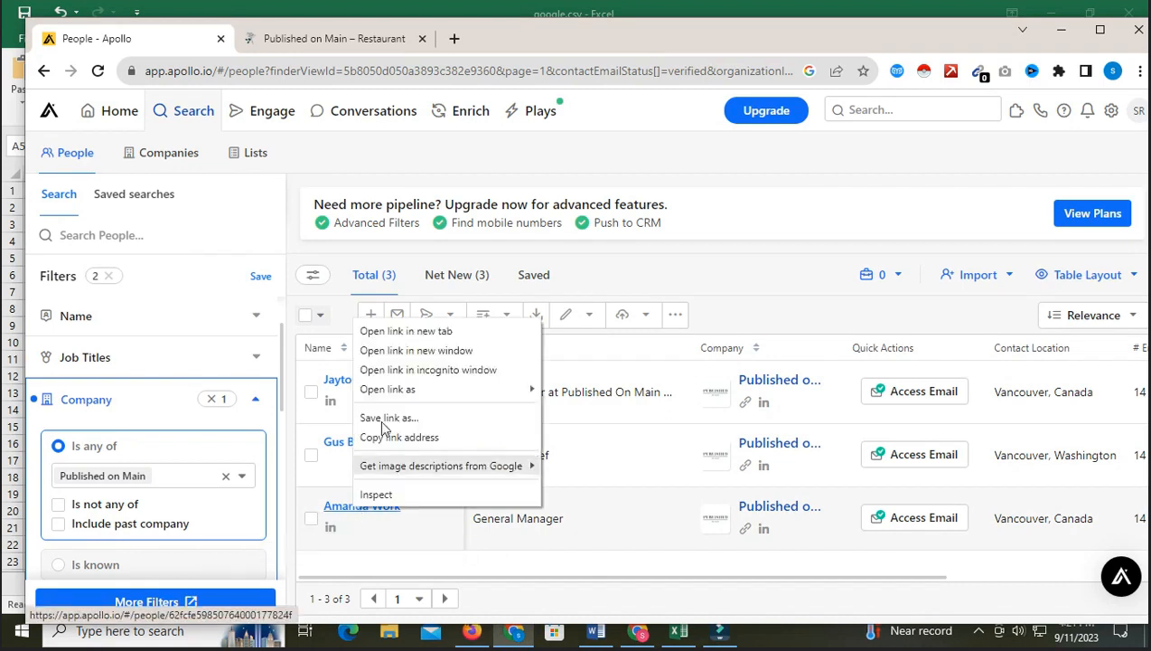
pyautogui.click(408, 325)
pyautogui.click(519, 47)
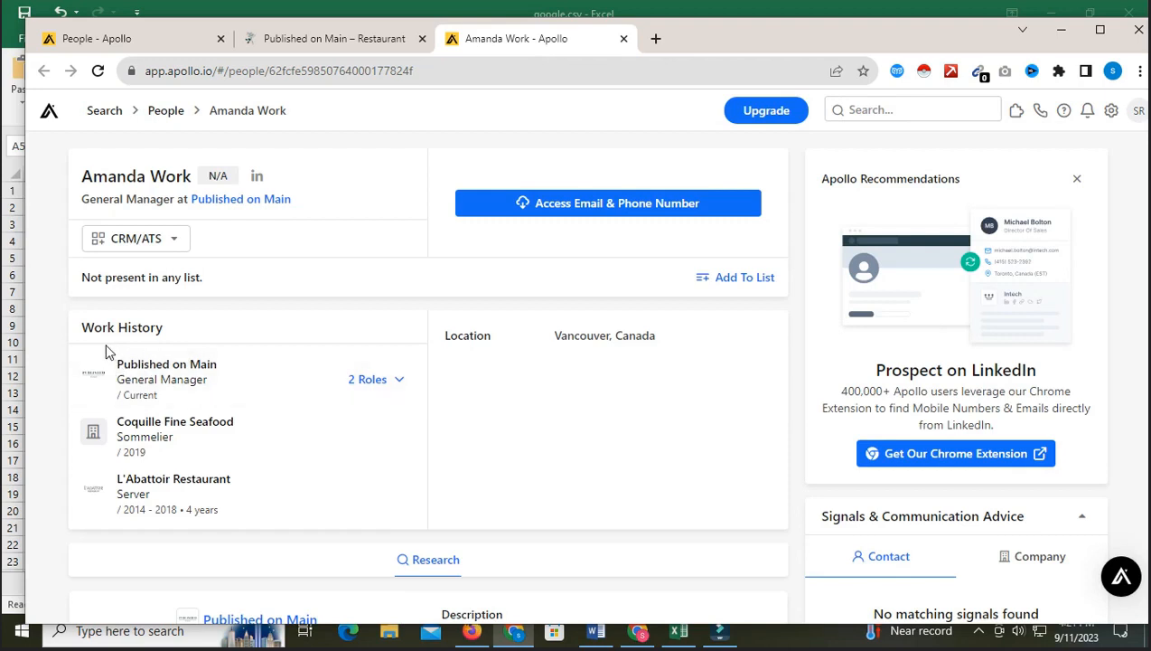
pyautogui.click(531, 206)
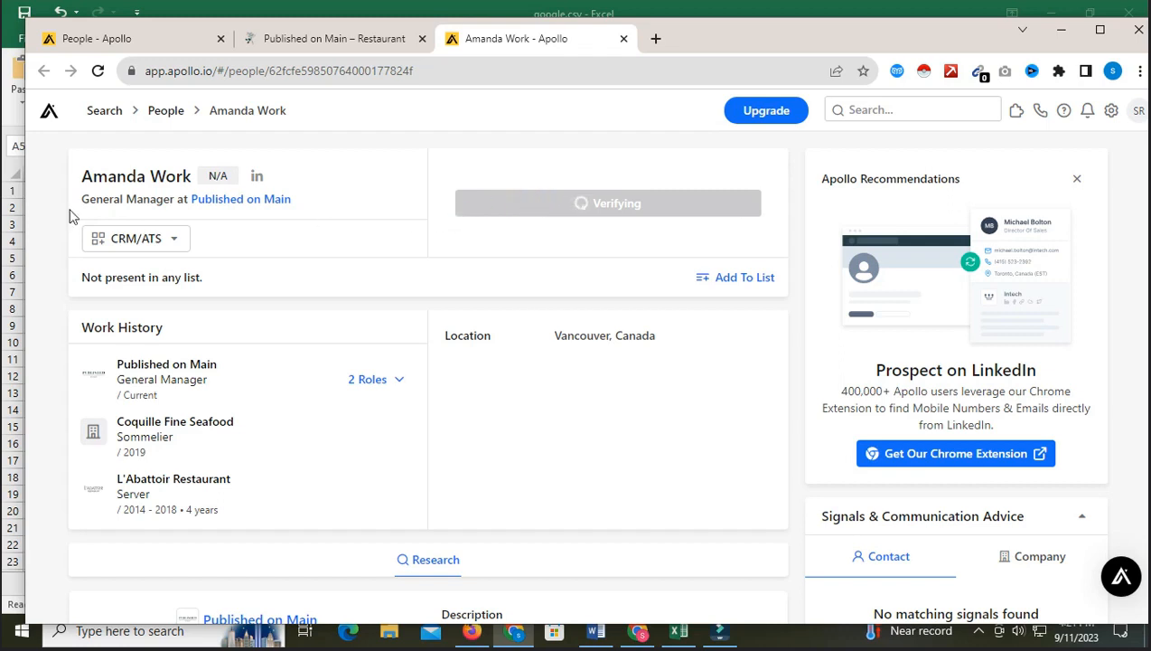
# - Copy the General Manager's full name from the Apollo profile and paste it into cell D2 of google.csv
pyautogui.moveTo(83, 172); pyautogui.dragTo(191, 176)
pyautogui.rightClick(190, 178)
pyautogui.click(217, 189)
pyautogui.hotkey('alt', 'Tab')
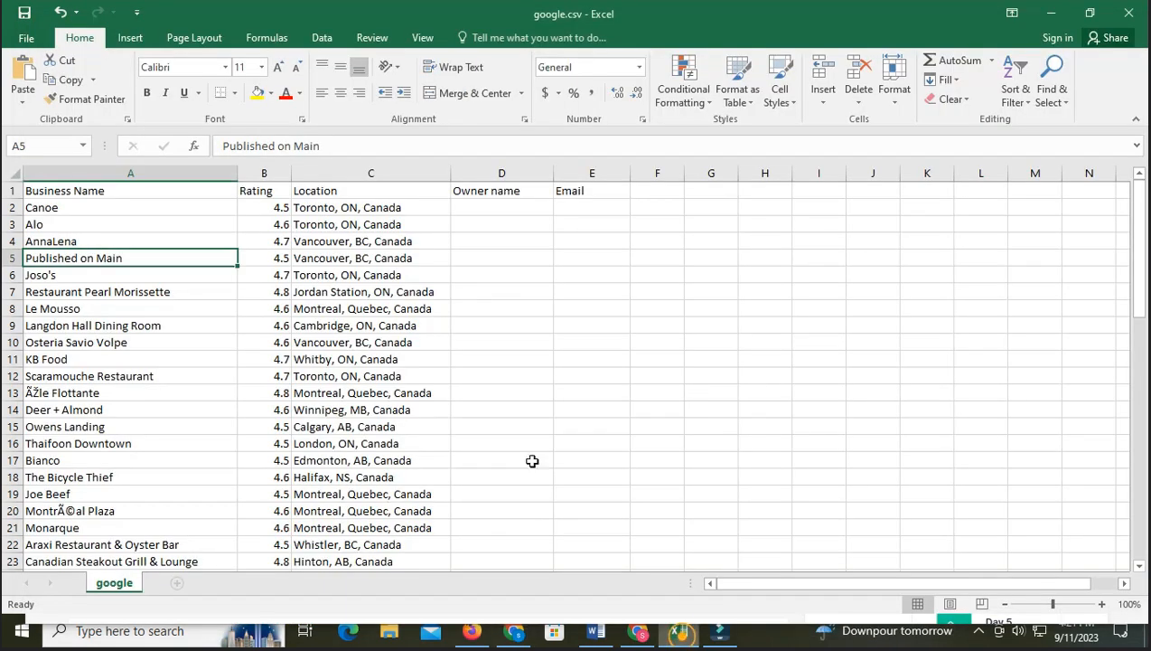
pyautogui.click(485, 210)
pyautogui.rightClick(486, 211)
pyautogui.click(523, 280)
# - Copy the contact's business email from the Apollo profile and paste it into cell E2 of google.csv
pyautogui.click(515, 632)
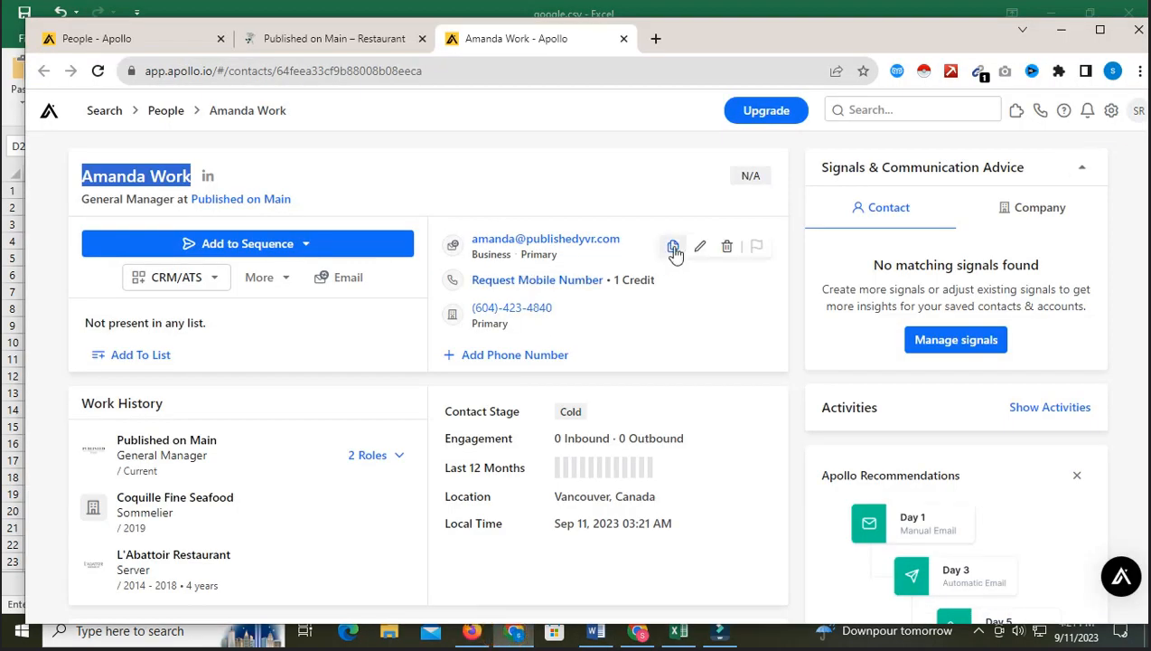
pyautogui.click(673, 248)
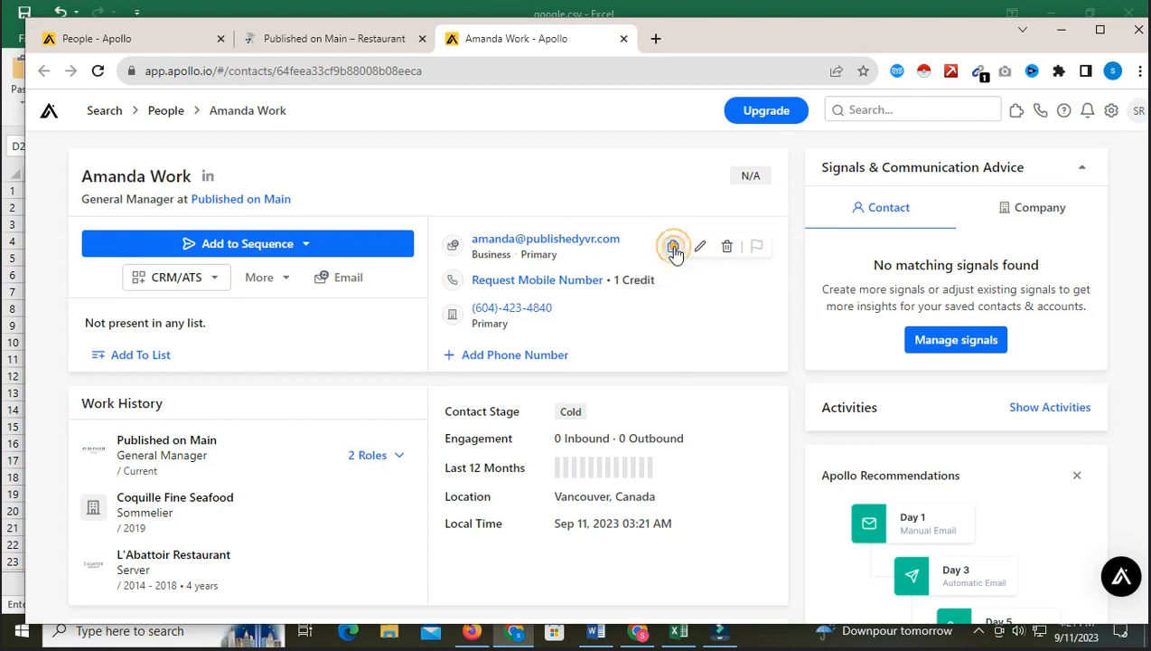
pyautogui.click(677, 631)
pyautogui.doubleClick(571, 206)
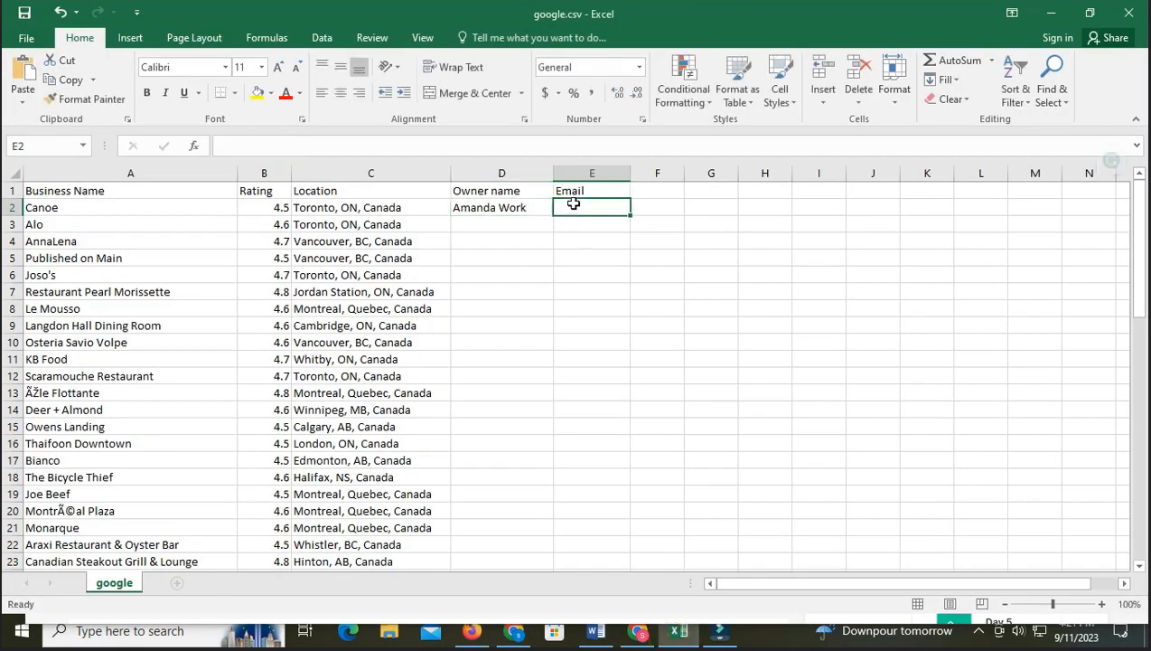
pyautogui.rightClick(576, 207)
pyautogui.click(611, 276)
# - Enter the header Title in cell E1 of the blank column between the name and Email columns
pyautogui.click(575, 195)
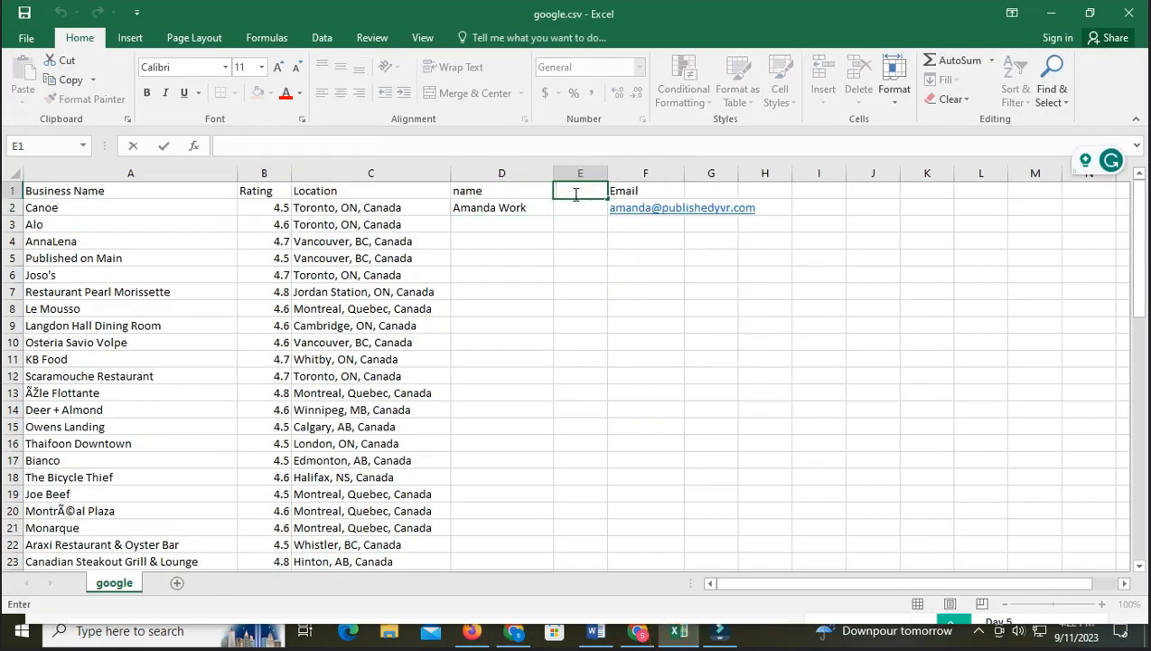
pyautogui.write('Ttile')
pyautogui.press('BackSpace')
pyautogui.press('BackSpace')
pyautogui.press('BackSpace')
pyautogui.press('BackSpace')
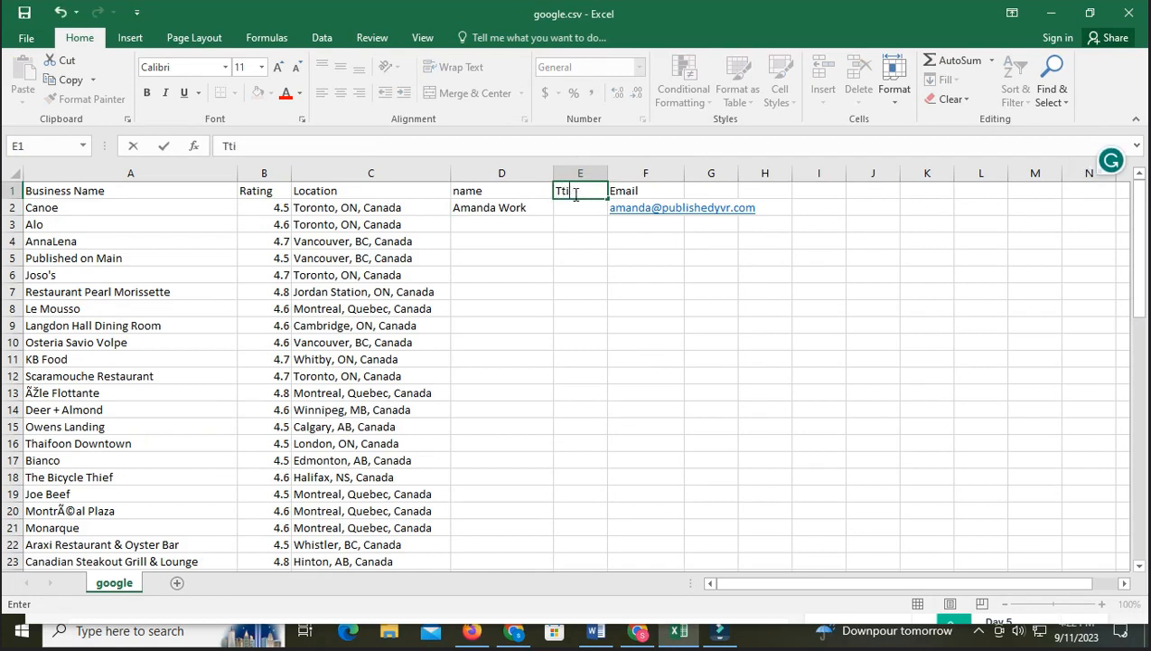
pyautogui.write('itle')
# - Make cell E2 ready for entry and copy the job title General Manager from the contact's Apollo profile
pyautogui.click(568, 208)
pyautogui.doubleClick(568, 211)
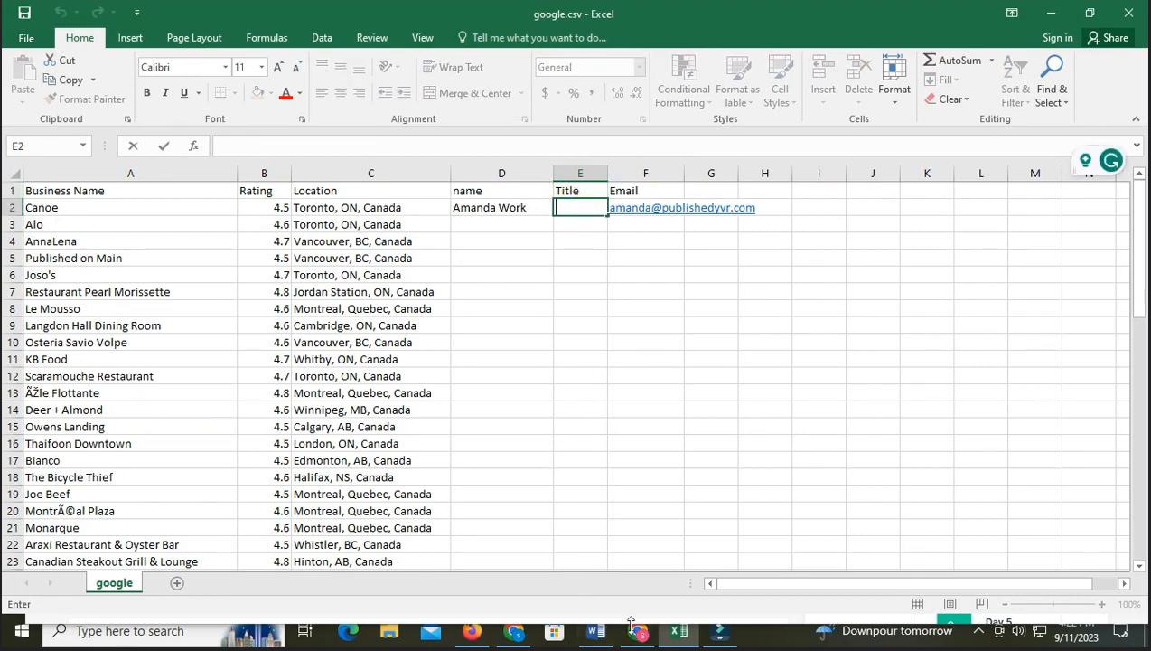
pyautogui.click(514, 630)
pyautogui.moveTo(78, 197); pyautogui.dragTo(152, 199)
pyautogui.rightClick(150, 198)
pyautogui.click(177, 212)
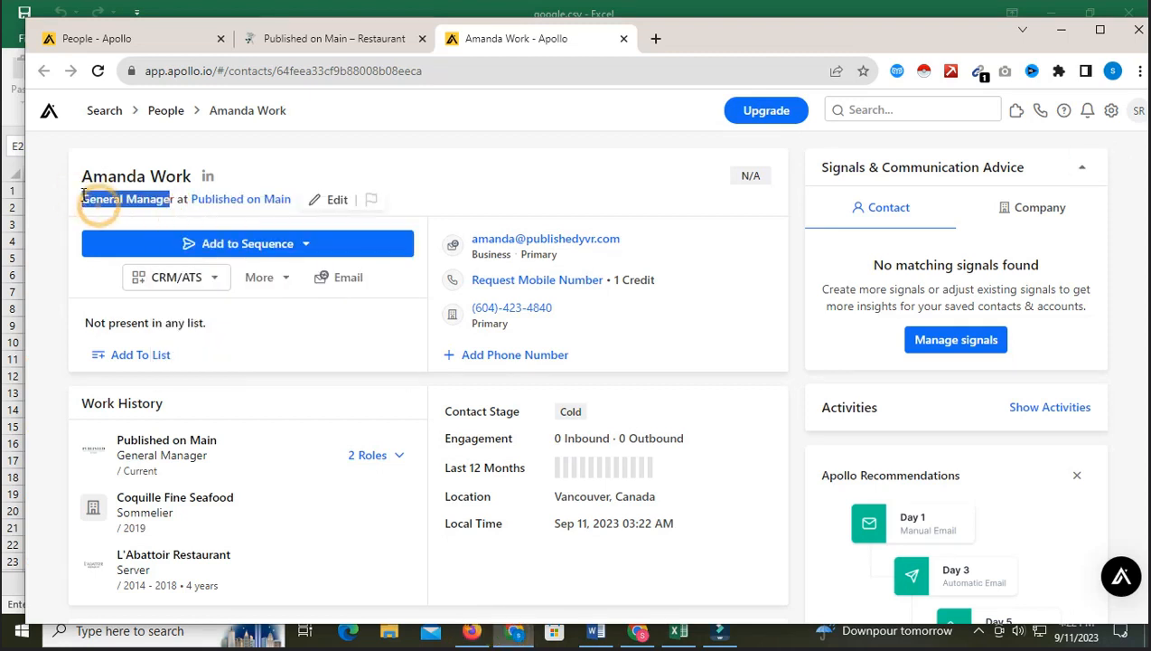
pyautogui.click(177, 206)
pyautogui.moveTo(177, 206); pyautogui.dragTo(85, 201)
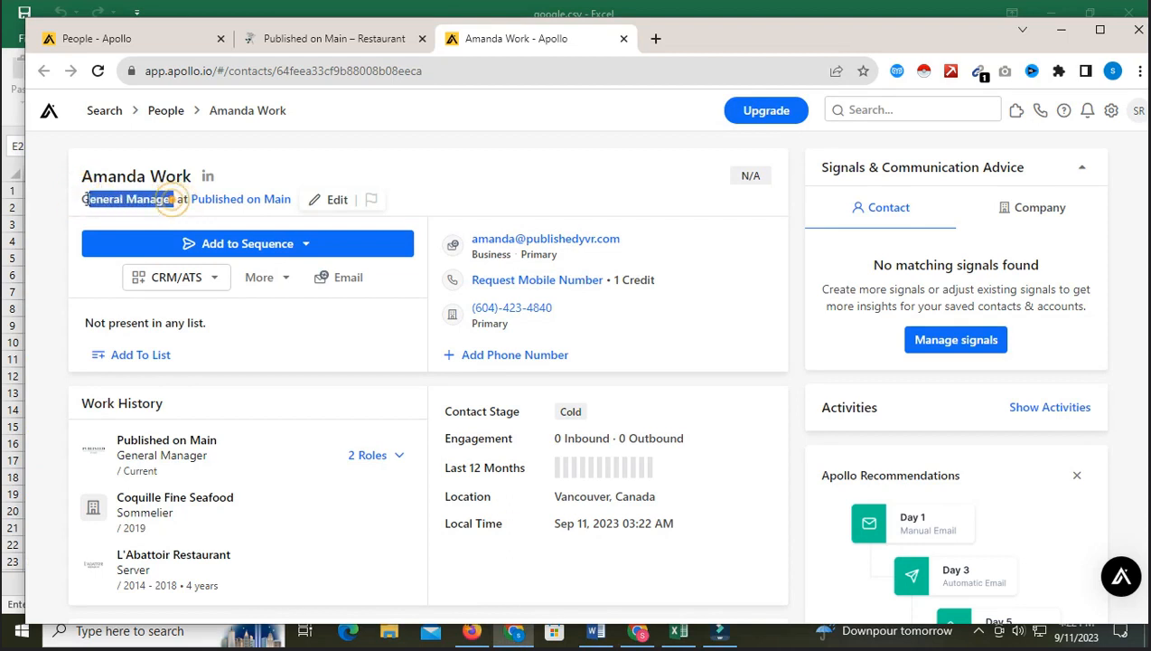
pyautogui.rightClick(88, 197)
pyautogui.click(107, 209)
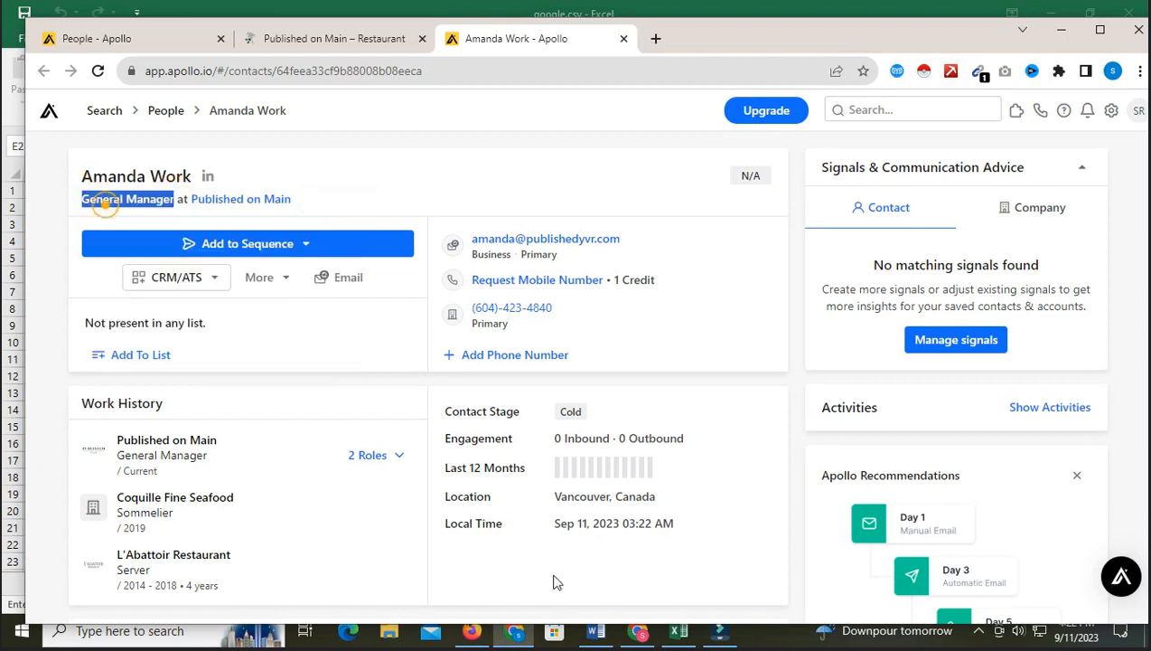
# - Return to google.csv and paste the copied job title into cell E2 under Title
pyautogui.click(678, 631)
pyautogui.rightClick(562, 210)
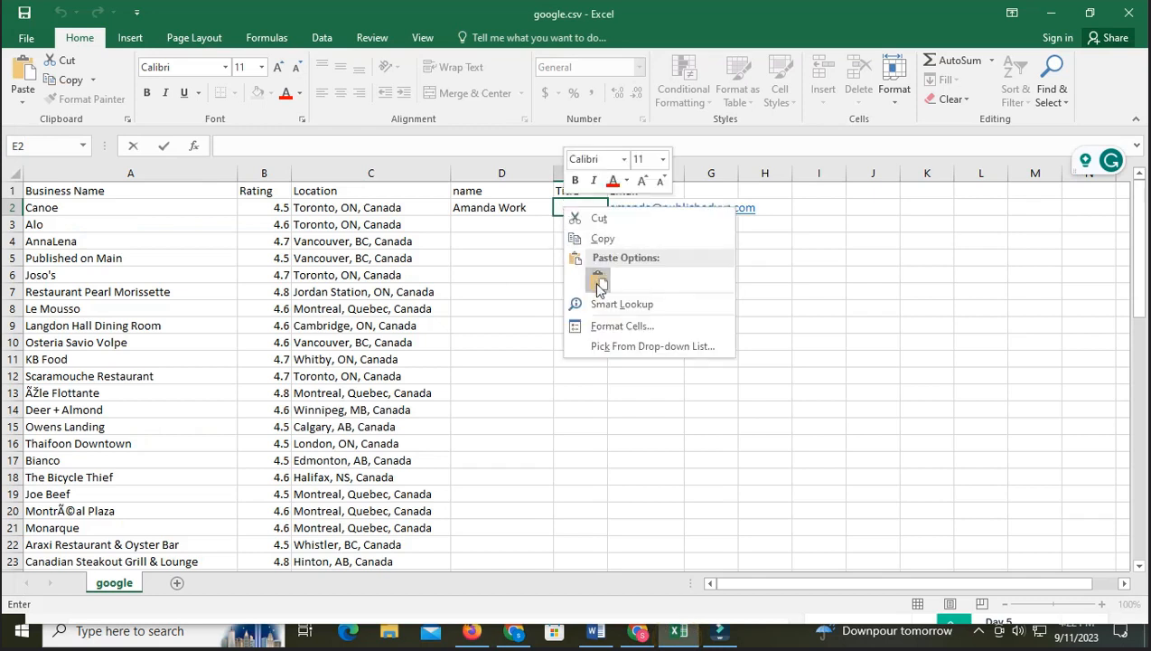
pyautogui.click(596, 275)
pyautogui.click(636, 295)
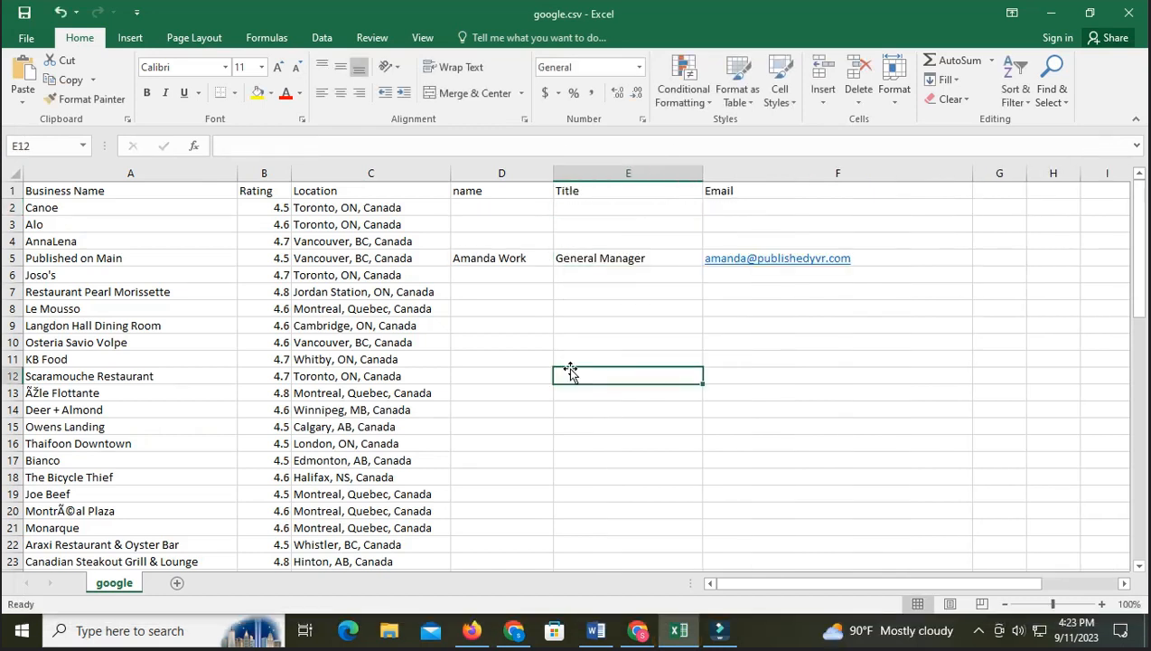